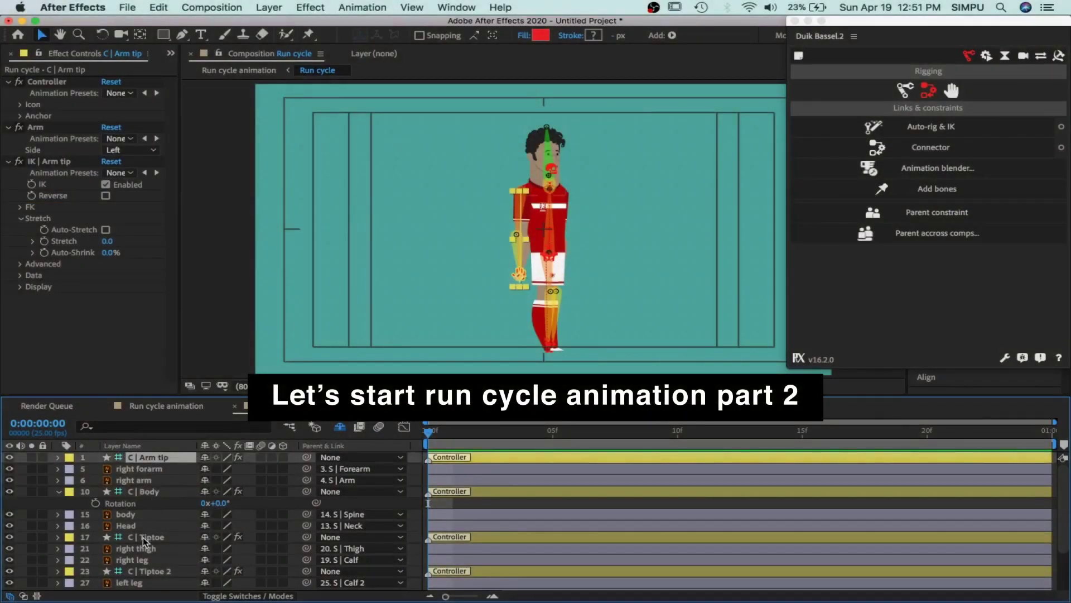
# - Drag C | Arm tip 2, C | Tiptoe, C | Tiptoe 2 and C | Body up beneath C | Arm tip
pyautogui.scroll(-3, 148, 552)
pyautogui.click(150, 551)
pyautogui.moveTo(144, 552); pyautogui.dragTo(155, 463)
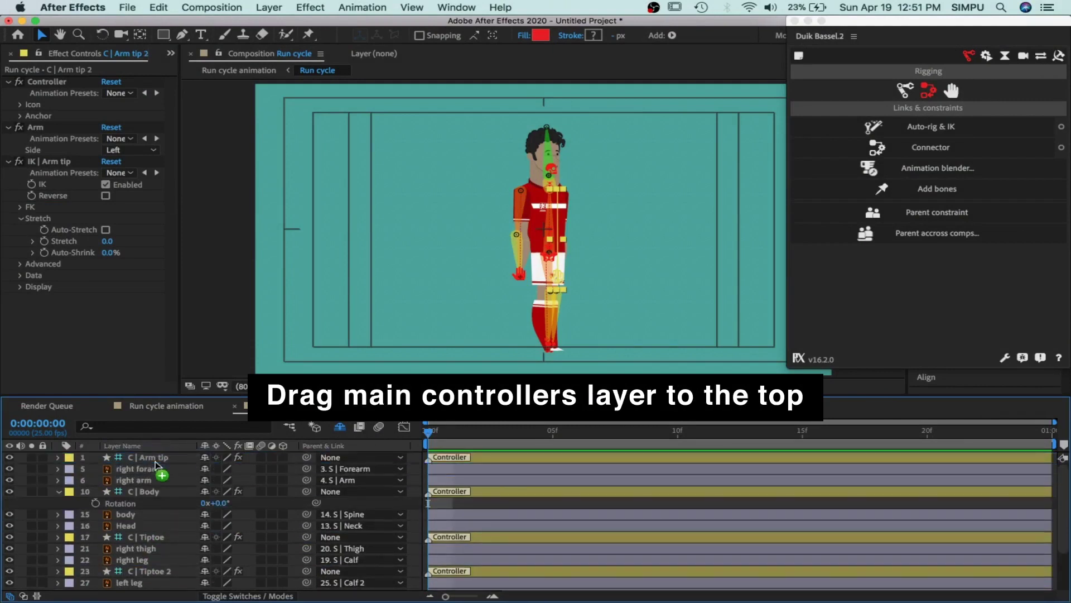
pyautogui.moveTo(155, 463); pyautogui.dragTo(156, 464)
pyautogui.click(146, 504)
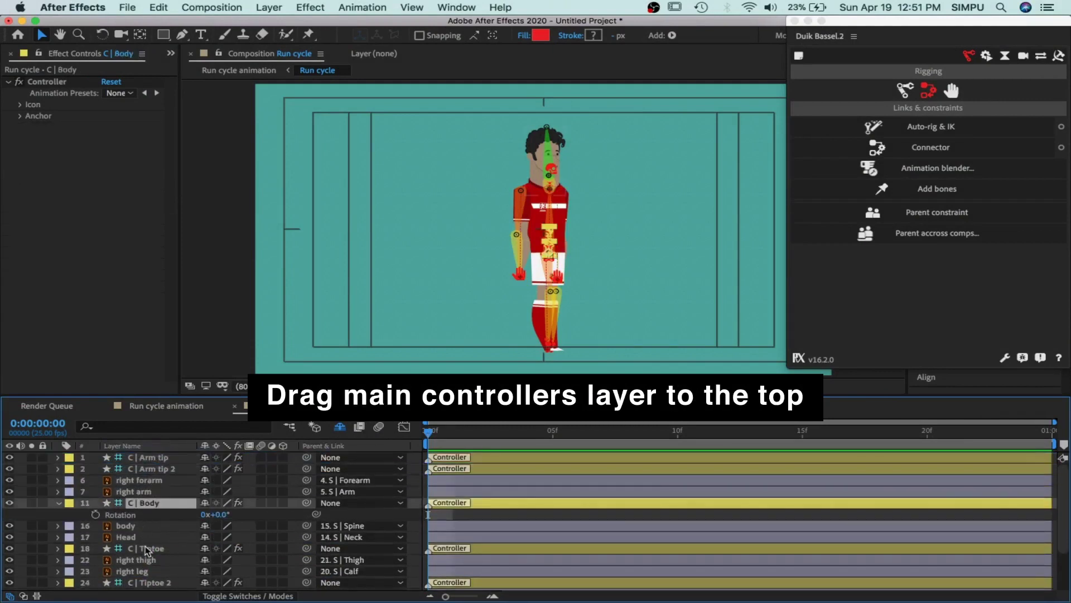
pyautogui.click(149, 549)
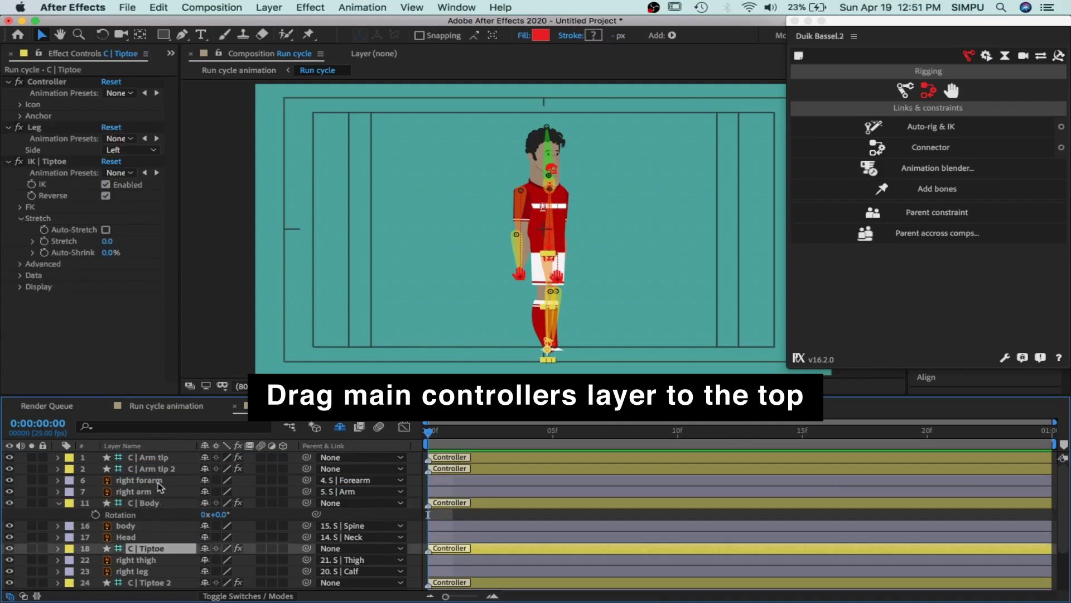
pyautogui.moveTo(159, 487); pyautogui.dragTo(159, 481)
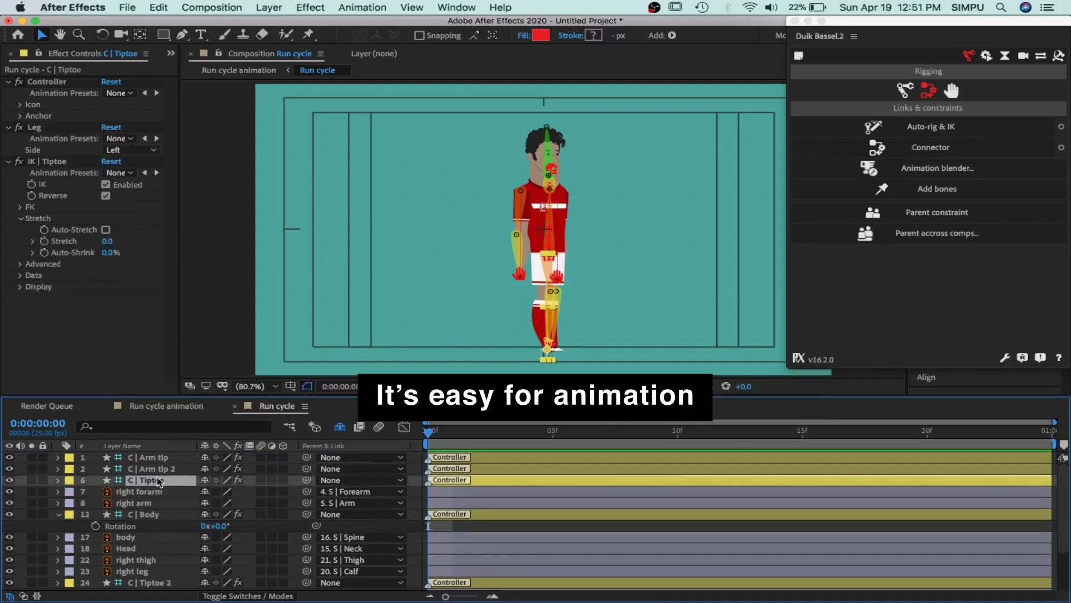
pyautogui.moveTo(154, 582); pyautogui.dragTo(167, 487)
pyautogui.moveTo(159, 527); pyautogui.dragTo(155, 504)
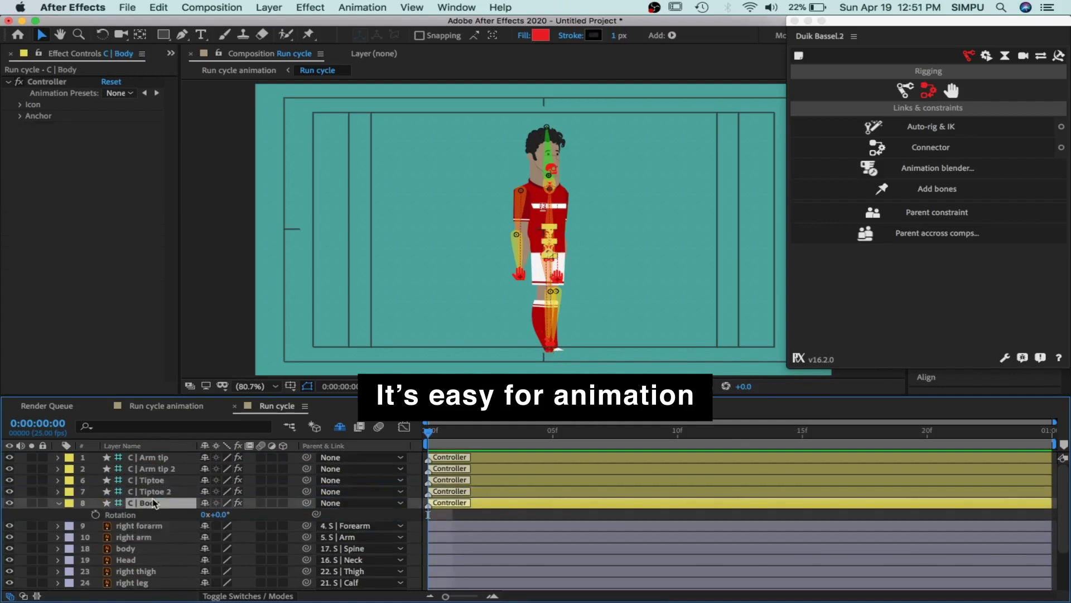
pyautogui.click(502, 514)
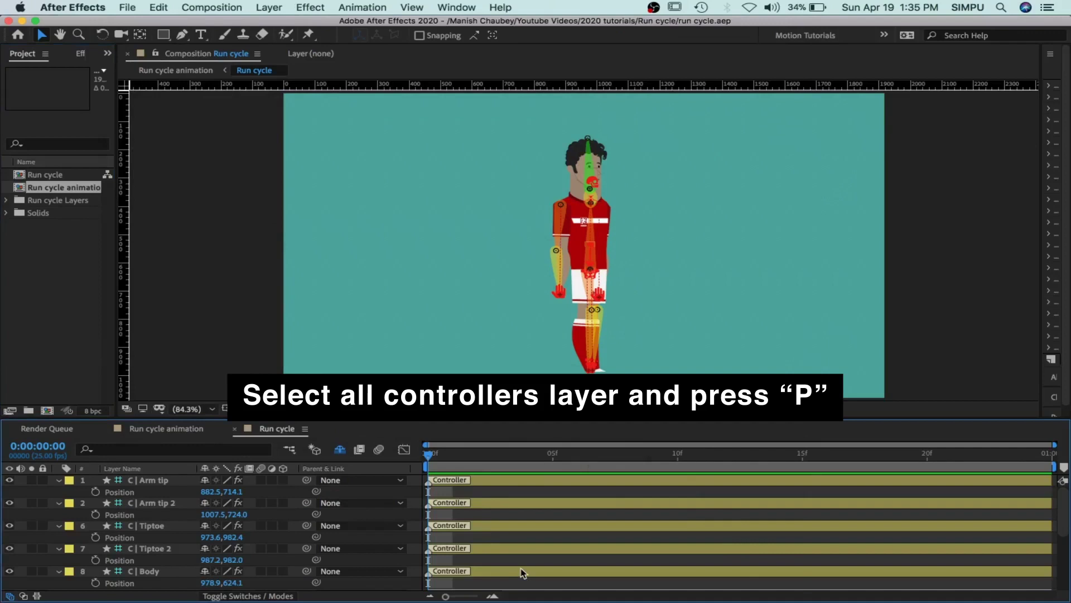
# - Import richard-williams referance.jpg and add it to the Run cycle composition
pyautogui.click(43, 275)
pyautogui.doubleClick(43, 275)
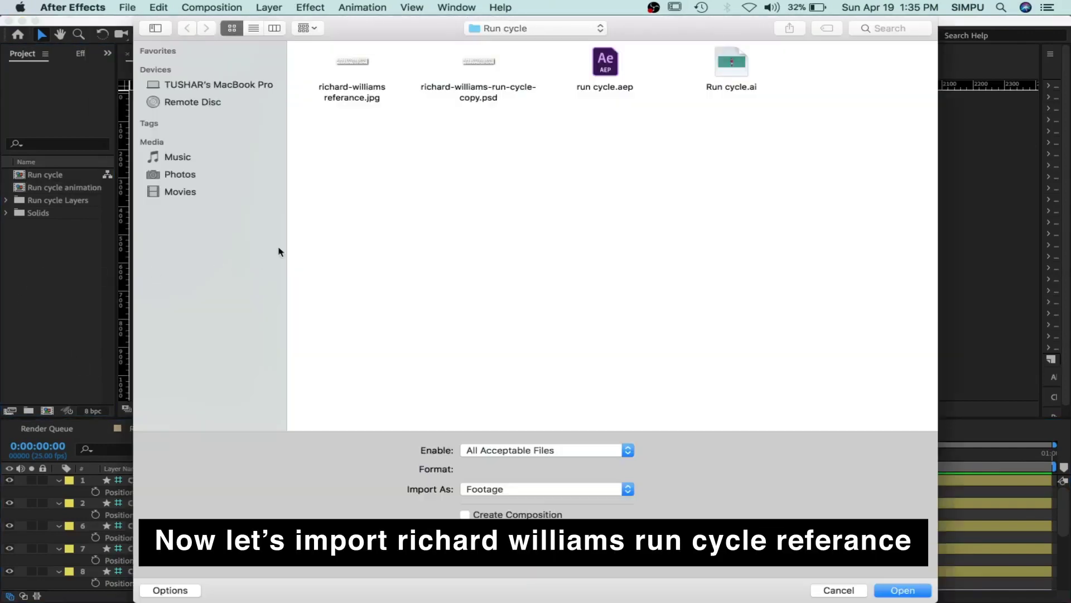
pyautogui.click(360, 62)
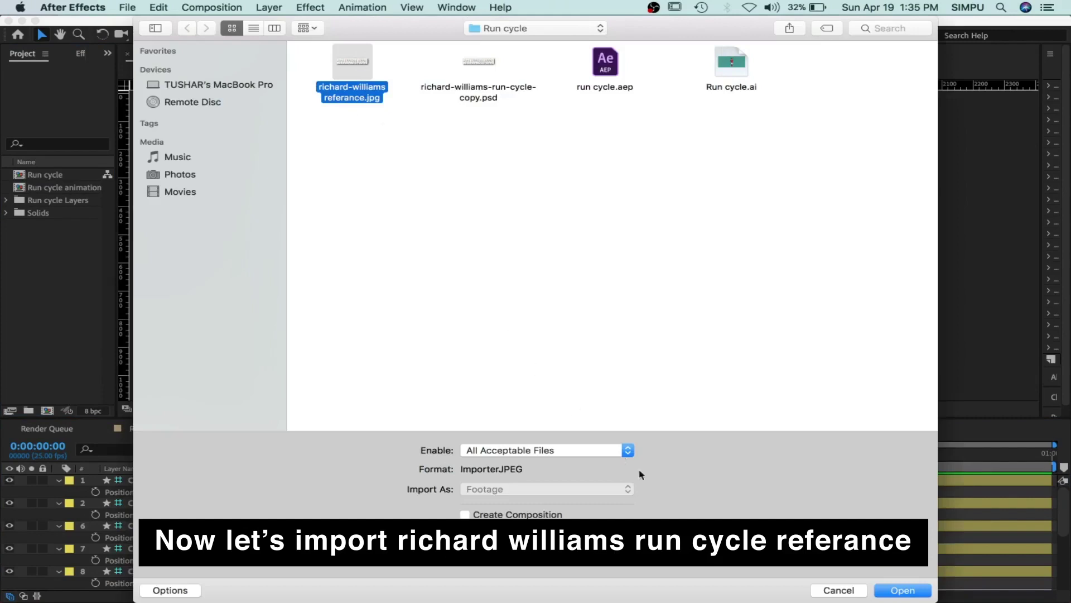
pyautogui.click(903, 590)
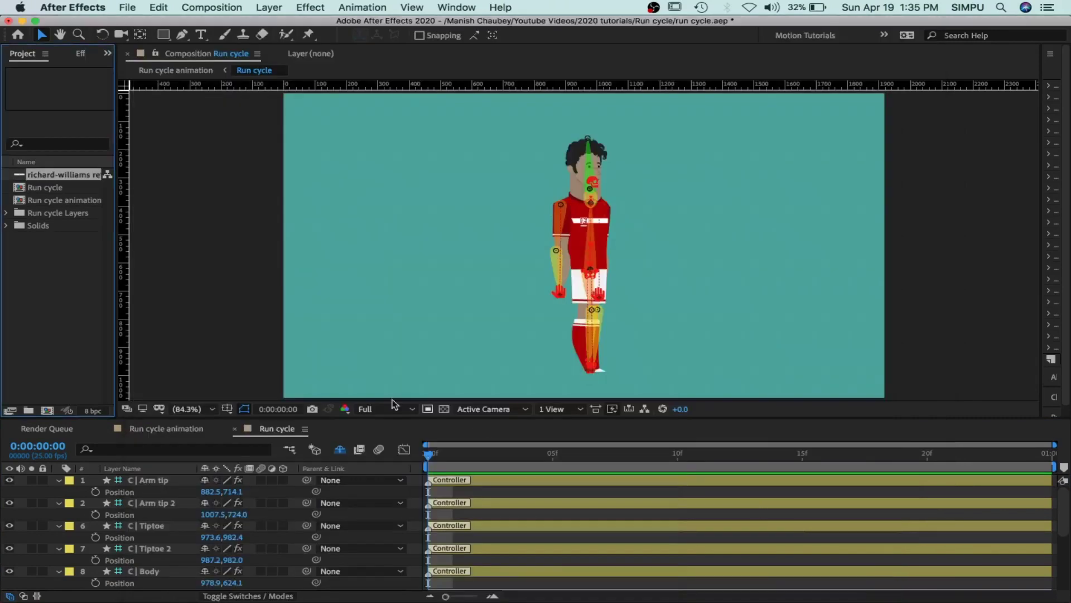
pyautogui.moveTo(90, 177); pyautogui.dragTo(171, 581)
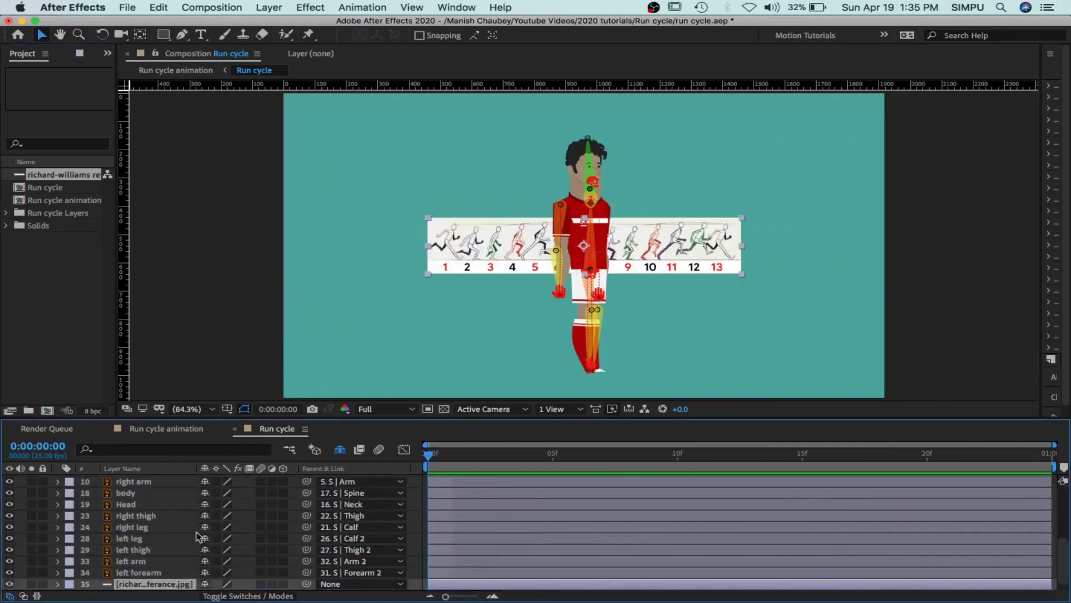
# - Move the reference strip to the frame's top-left, lock its layer, and fit the view
pyautogui.moveTo(502, 246); pyautogui.dragTo(355, 119)
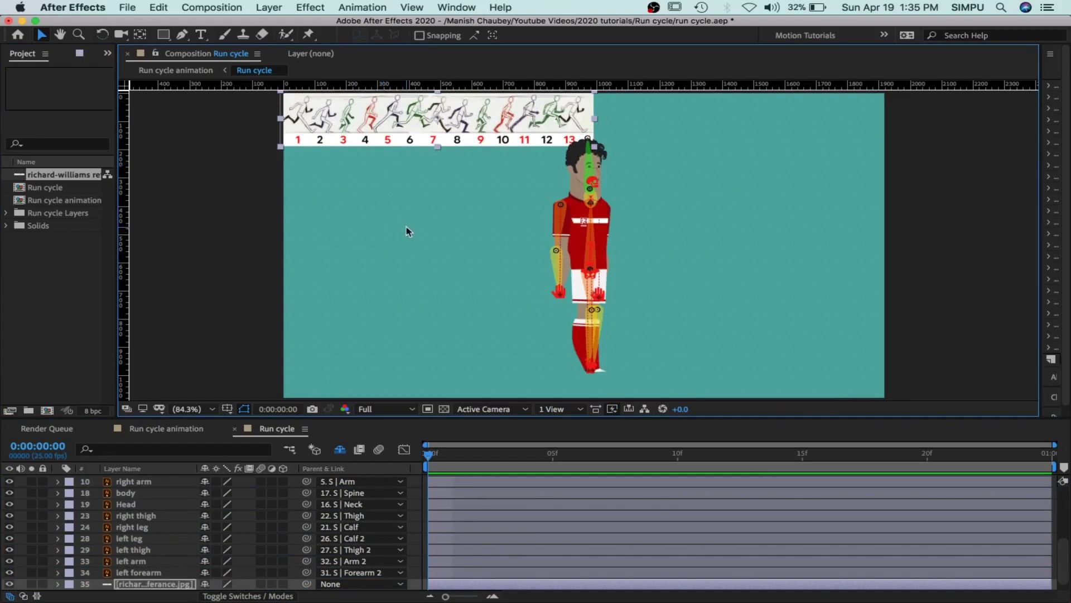
pyautogui.click(42, 584)
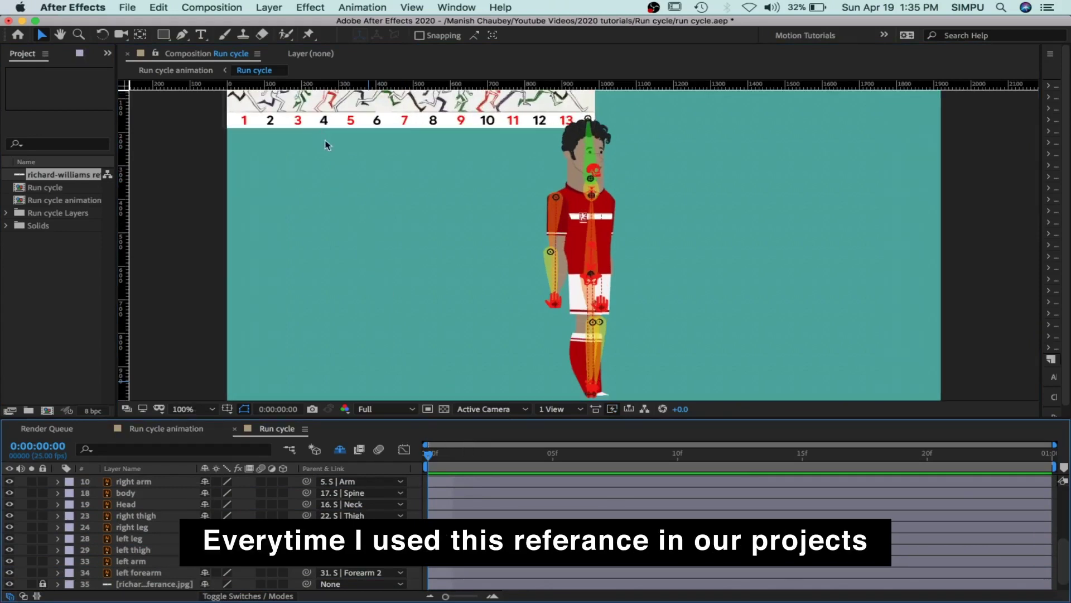
pyautogui.scroll(4, 502, 283)
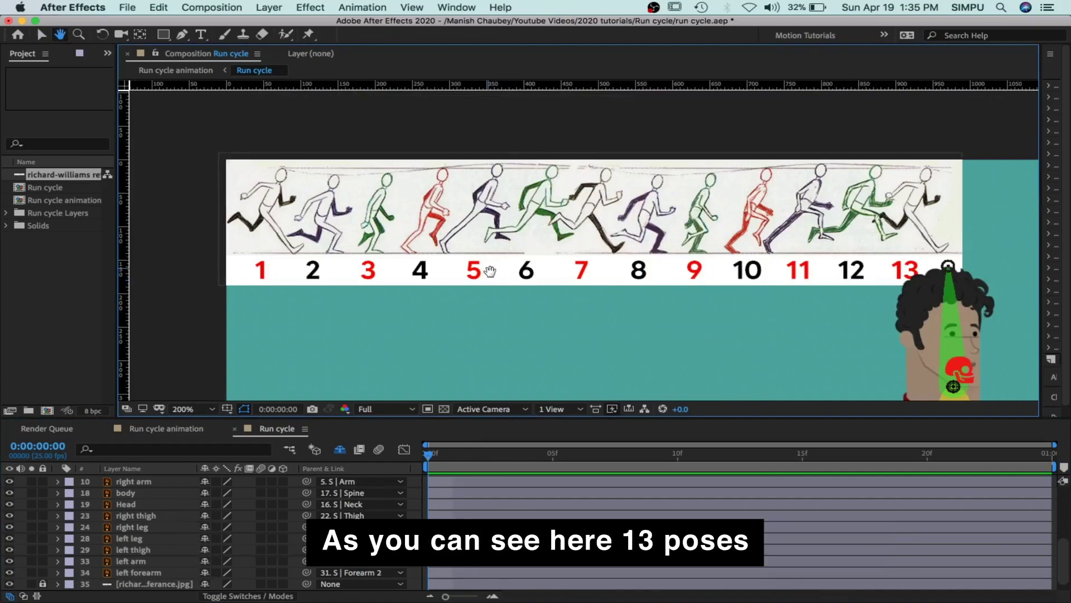
pyautogui.scroll(1, 493, 284)
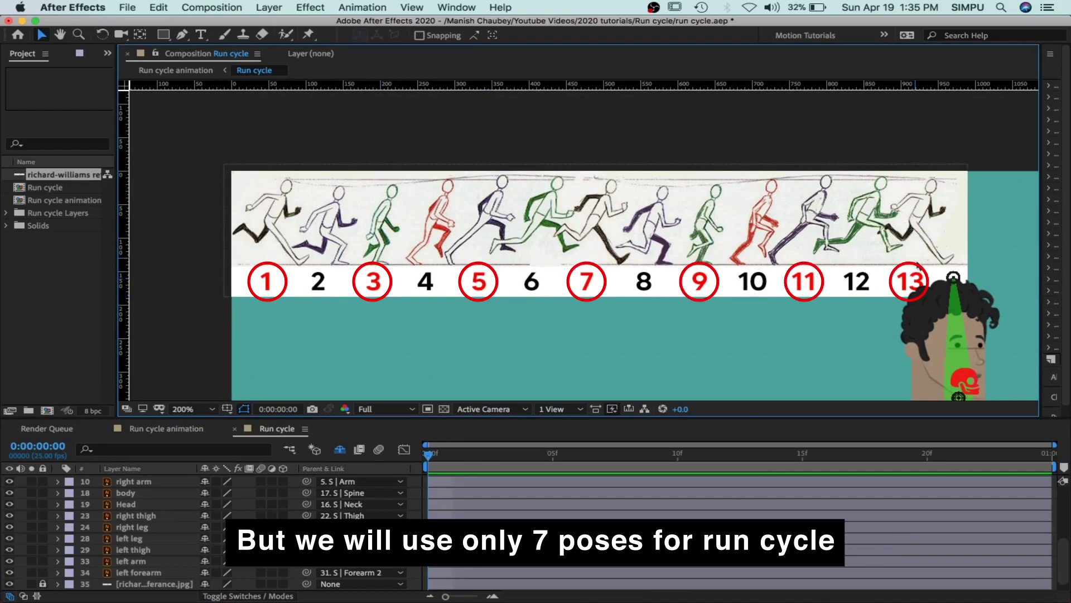
pyautogui.click(193, 410)
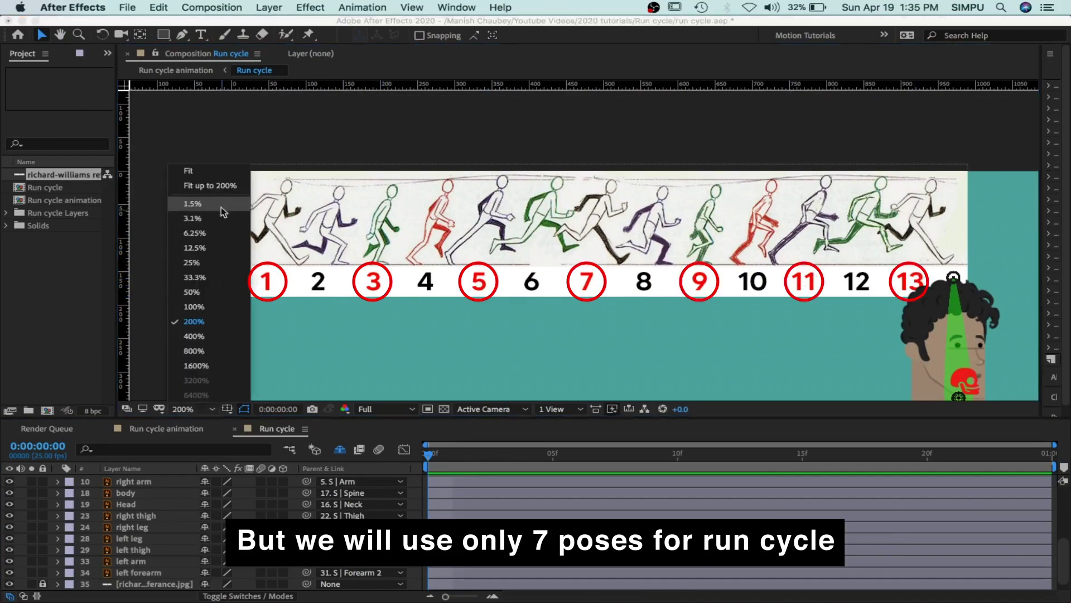
pyautogui.click(211, 173)
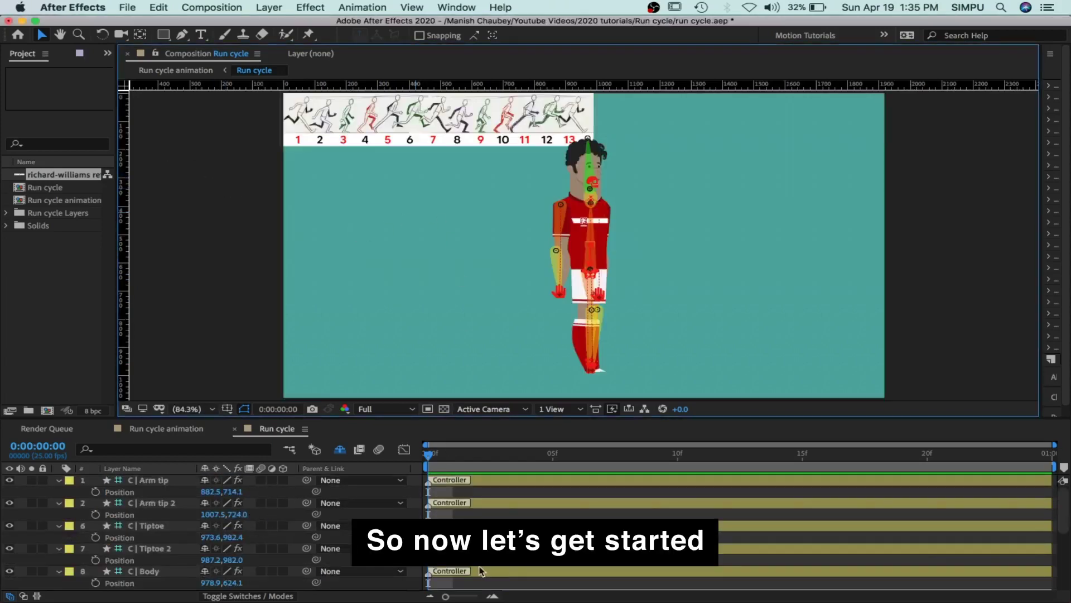
pyautogui.click(482, 571)
# - Add starting Position keyframes to all five controllers at frame 0
pyautogui.keyDown('shift'); pyautogui.click(484, 481); pyautogui.keyUp('shift')
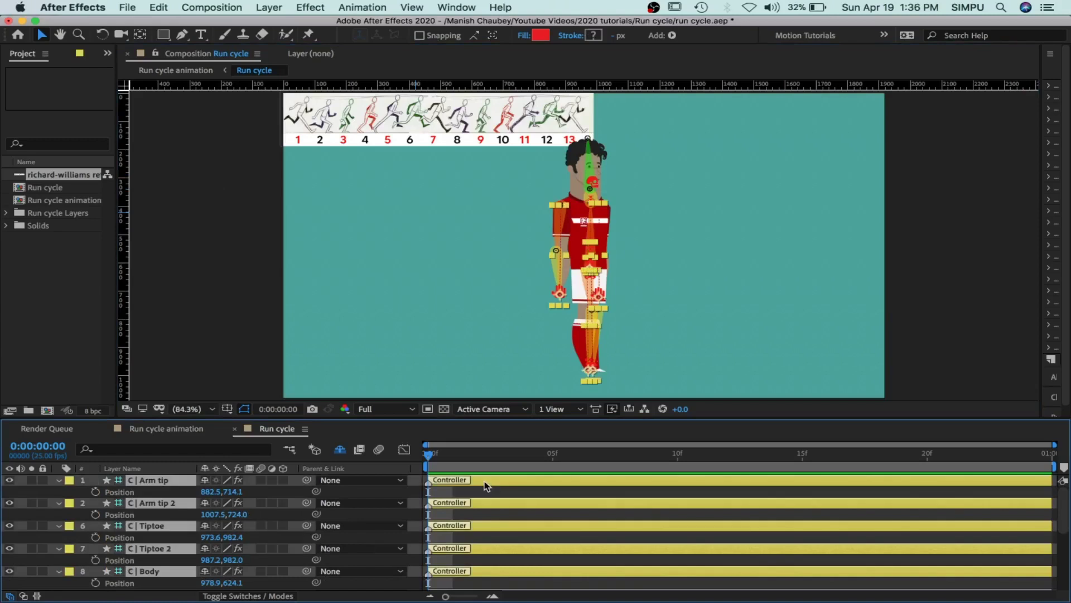
pyautogui.click(97, 492)
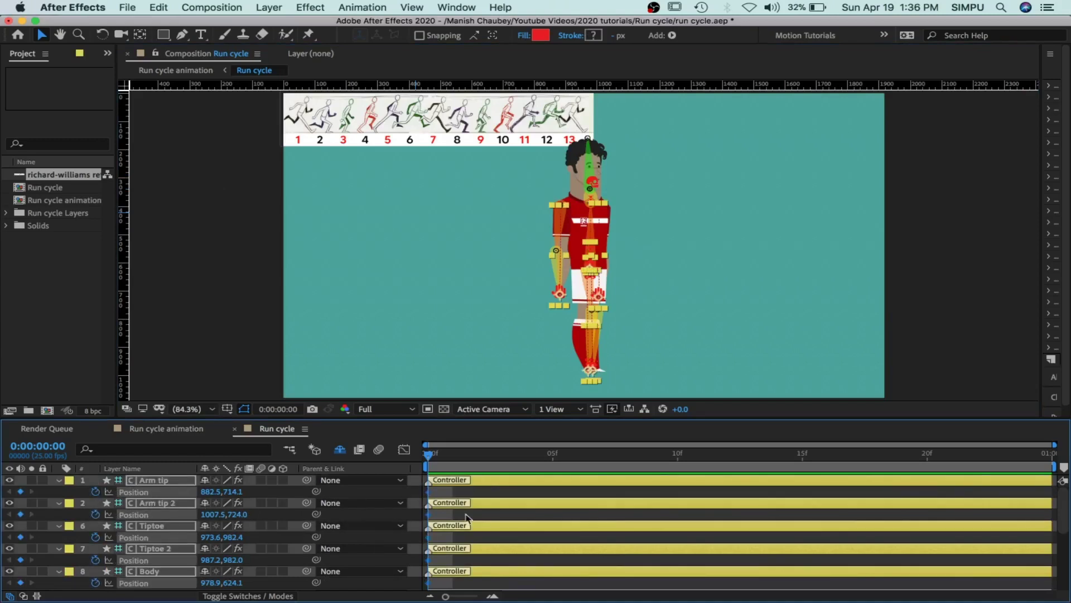
pyautogui.click(470, 496)
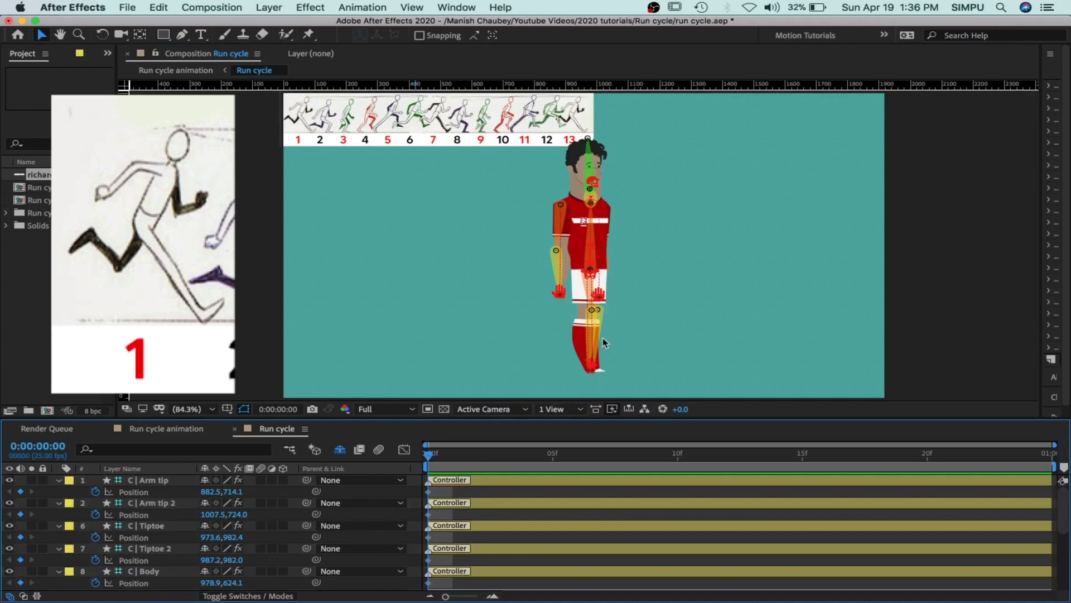
# - Lift C | Tiptoe up and forward and move C | Tiptoe 2 to 676.2,723.3 for pose 1
pyautogui.moveTo(591, 374); pyautogui.dragTo(632, 355)
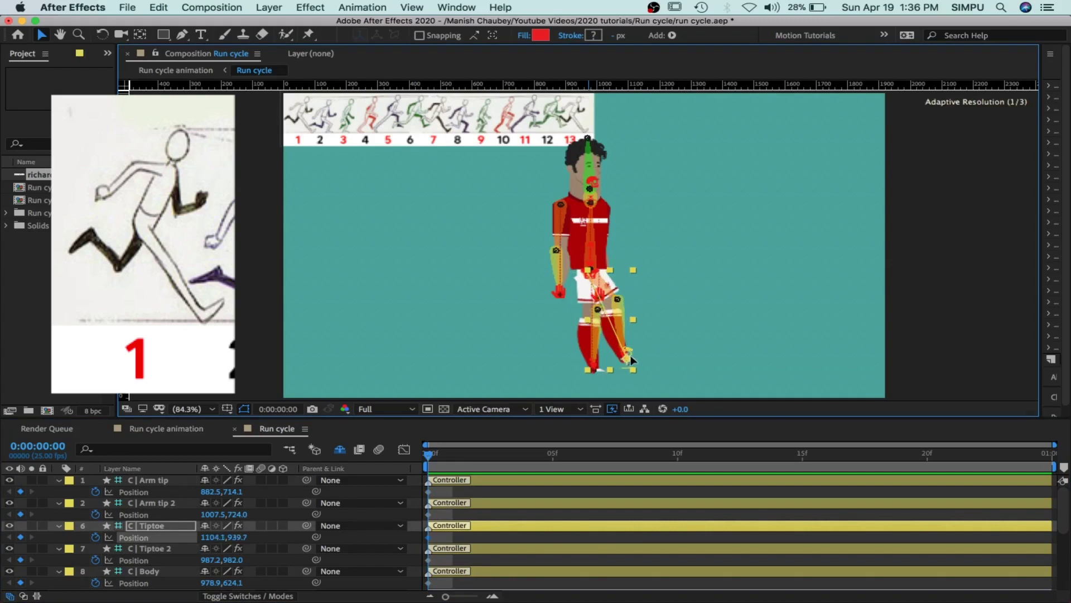
pyautogui.click(595, 374)
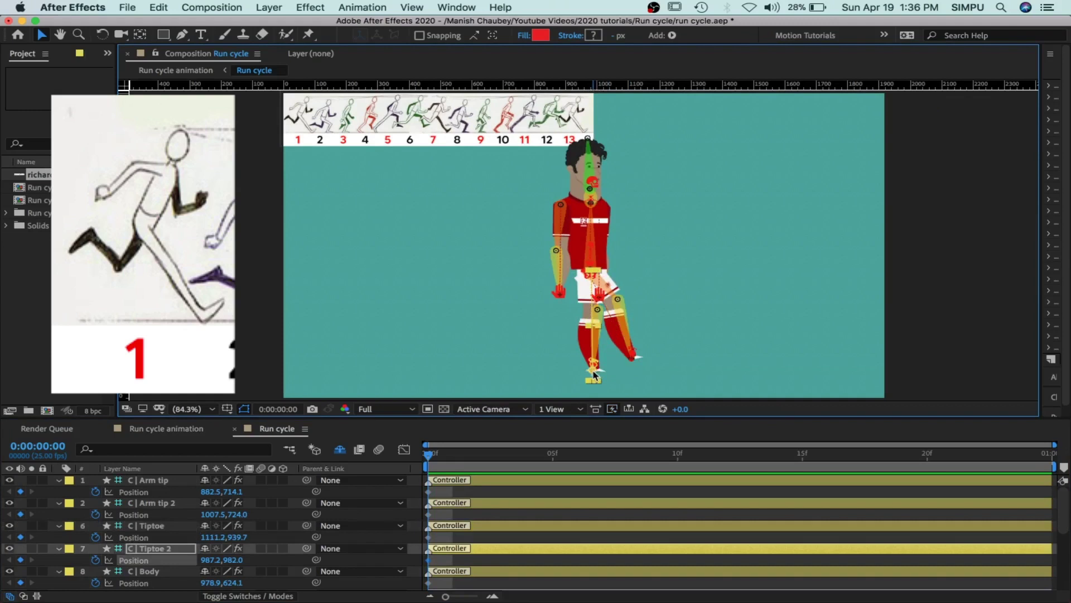
pyautogui.moveTo(593, 374)
pyautogui.mouseDown()
pyautogui.moveTo(485, 322)
pyautogui.moveTo(494, 299)
pyautogui.mouseUp()
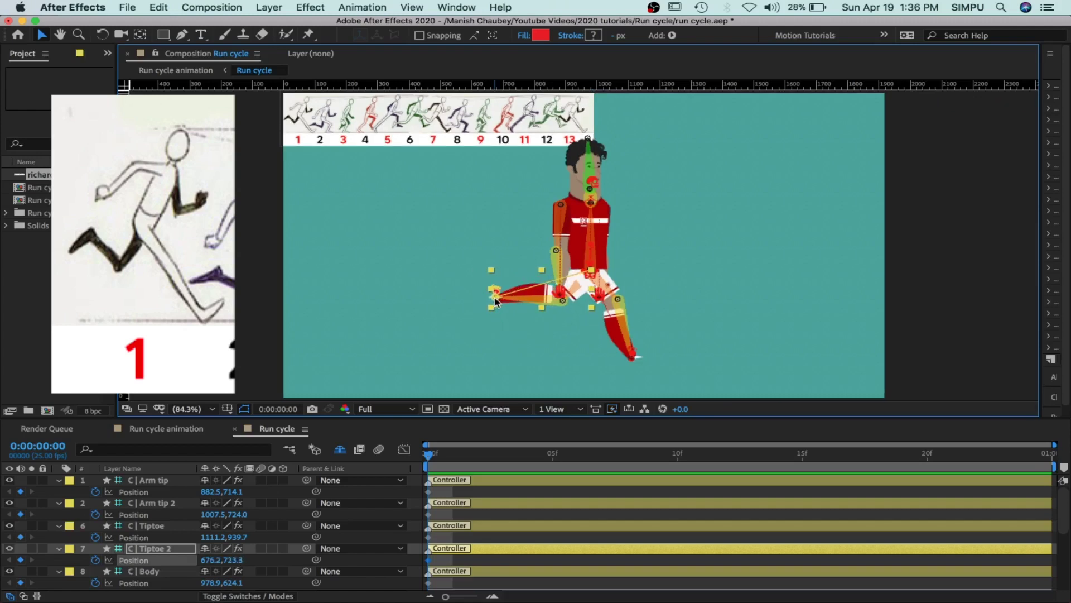
pyautogui.click(591, 271)
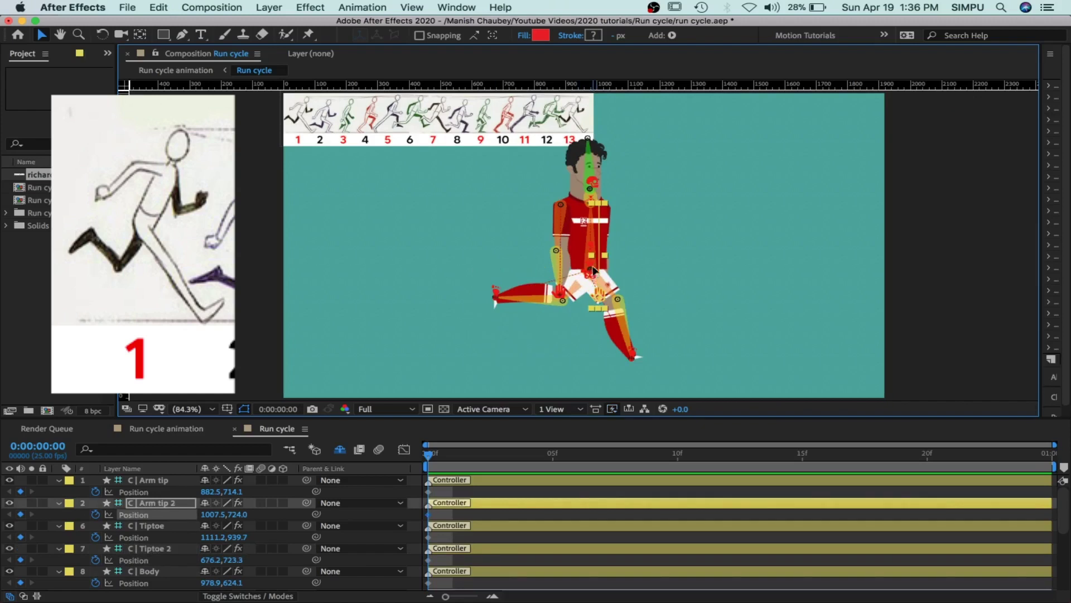
pyautogui.click(593, 272)
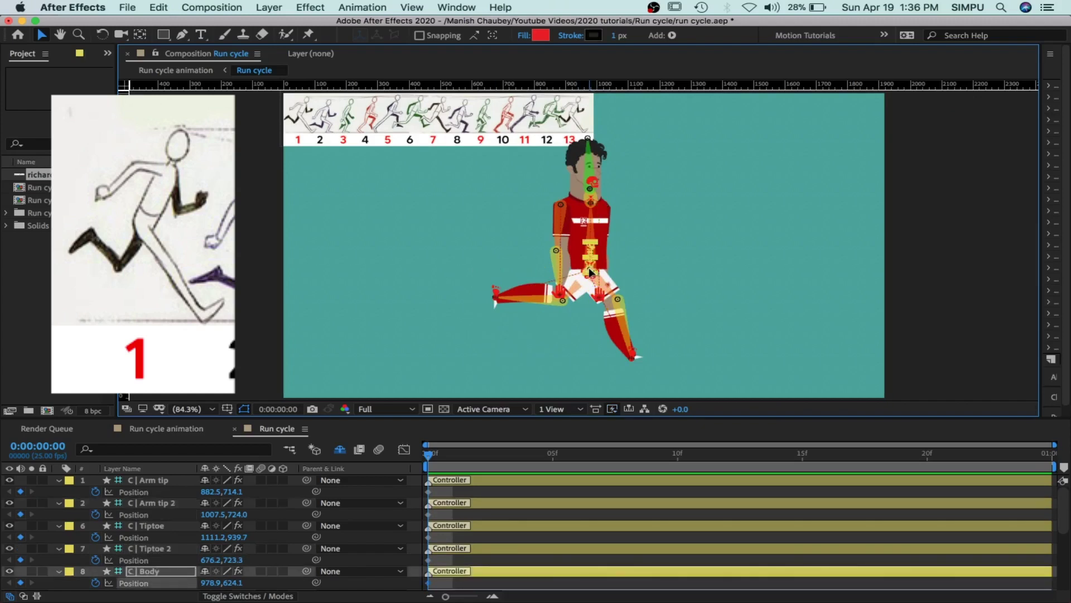
# - Raise the body slightly and give C | Body an 8° forward-lean Rotation
pyautogui.moveTo(590, 272); pyautogui.dragTo(590, 267)
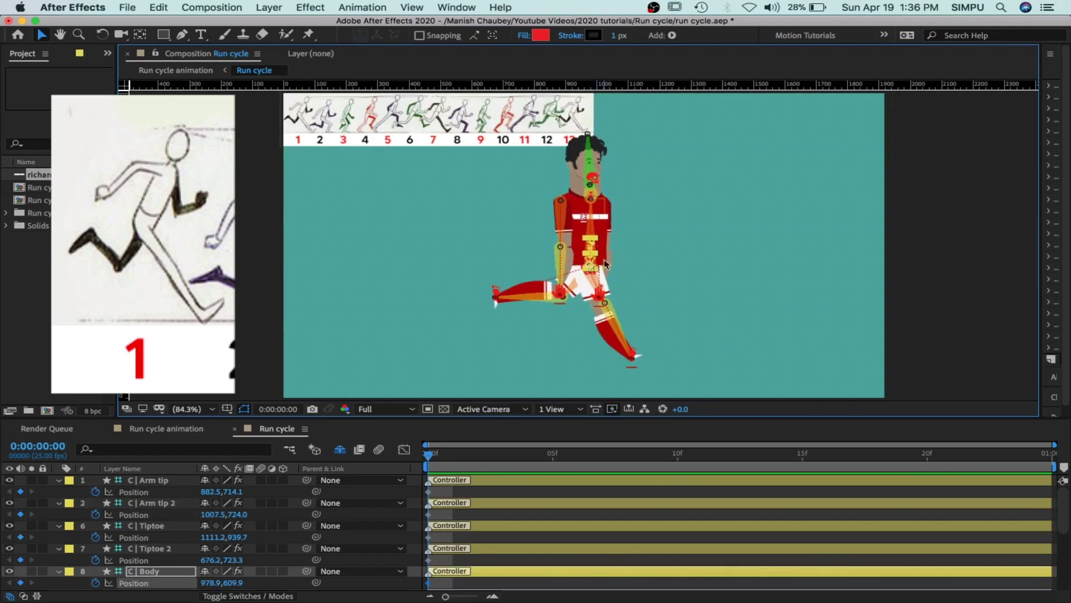
pyautogui.click(156, 575)
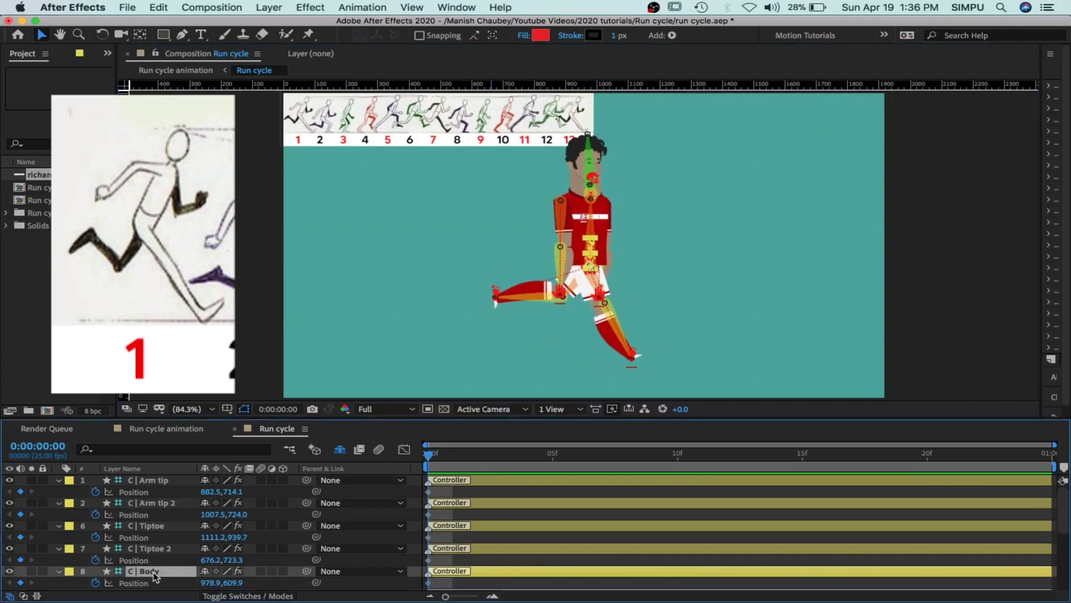
pyautogui.hotkey('shift', 'r')
pyautogui.click(219, 573)
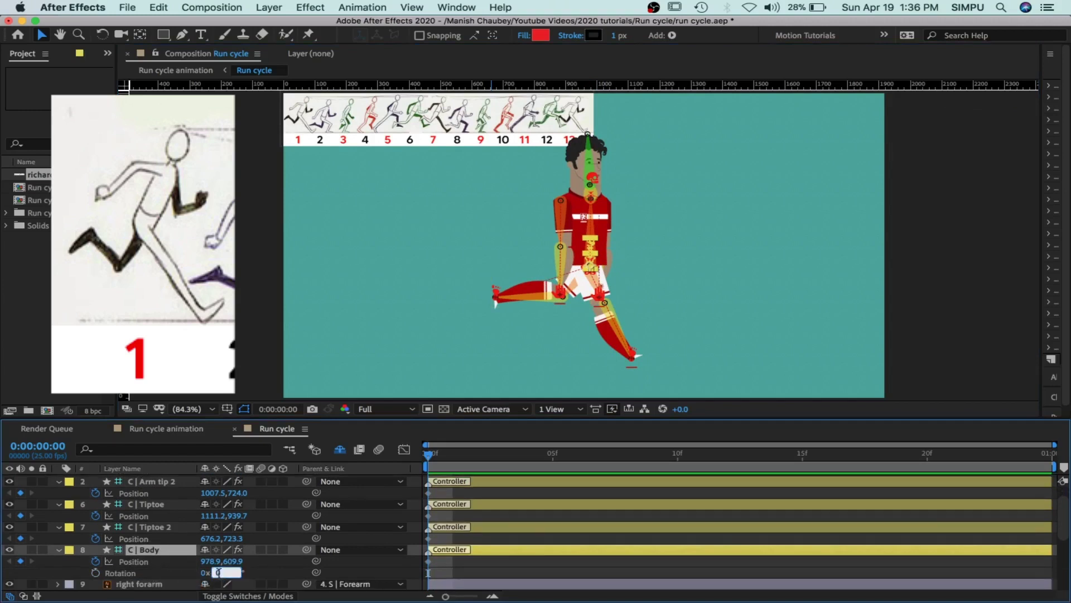
pyautogui.press('Return')
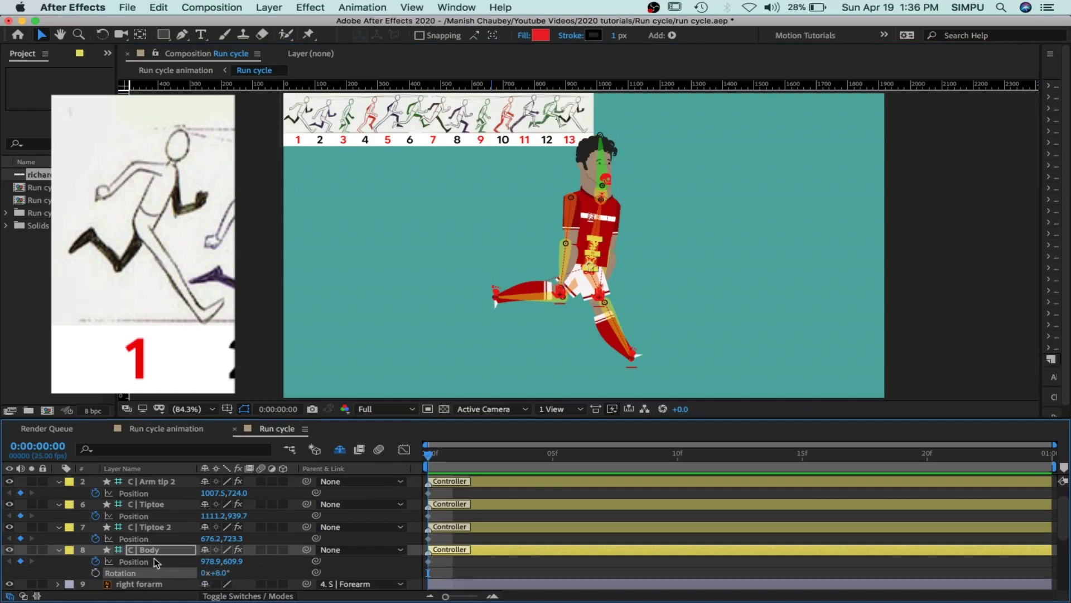
# - Zoom in on the head and tilt it slightly clockwise with the Rotation tool
pyautogui.scroll(2, 157, 562)
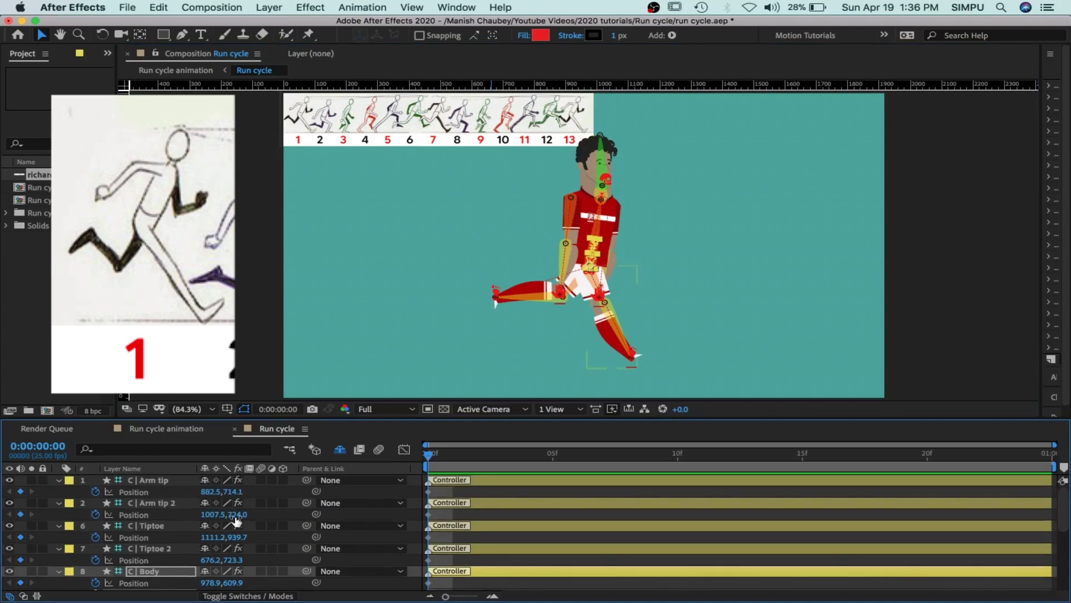
pyautogui.scroll(1, 625, 190)
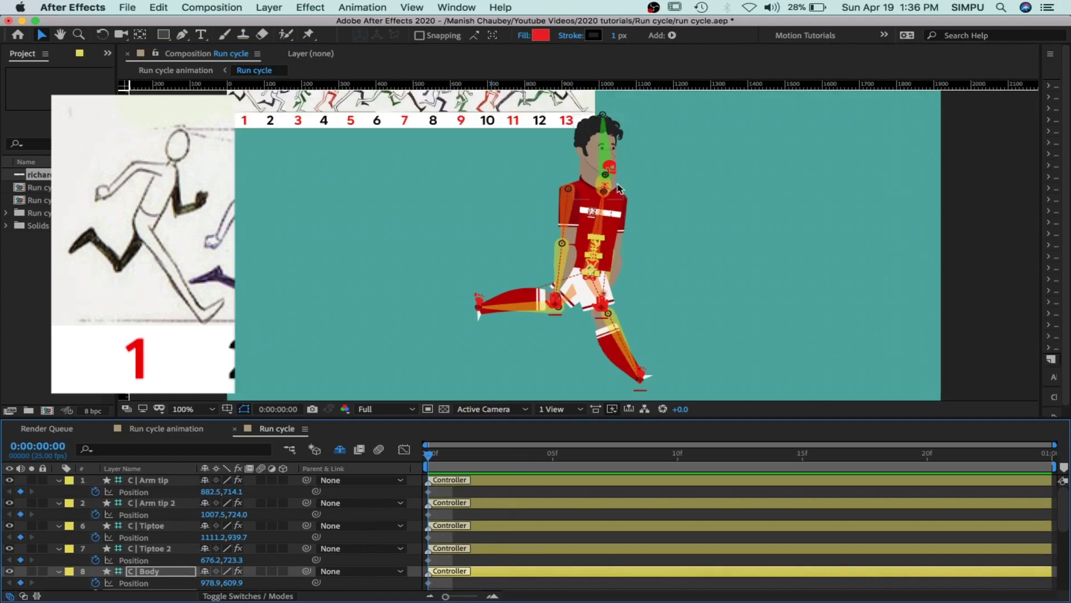
pyautogui.scroll(1, 620, 184)
pyautogui.scroll(1, 596, 254)
pyautogui.moveTo(623, 153); pyautogui.dragTo(553, 276)
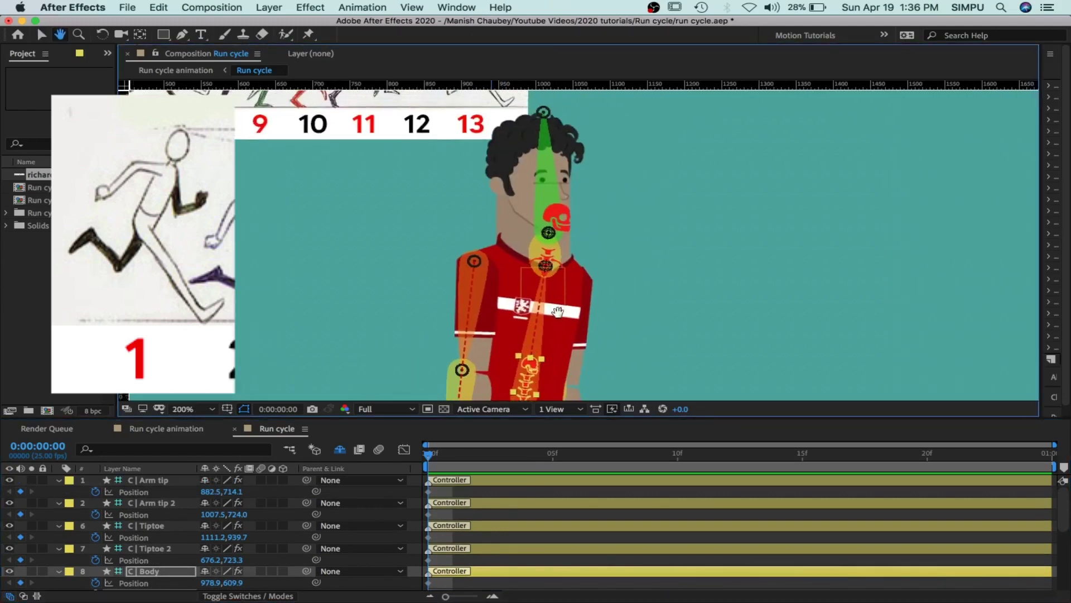
pyautogui.click(556, 260)
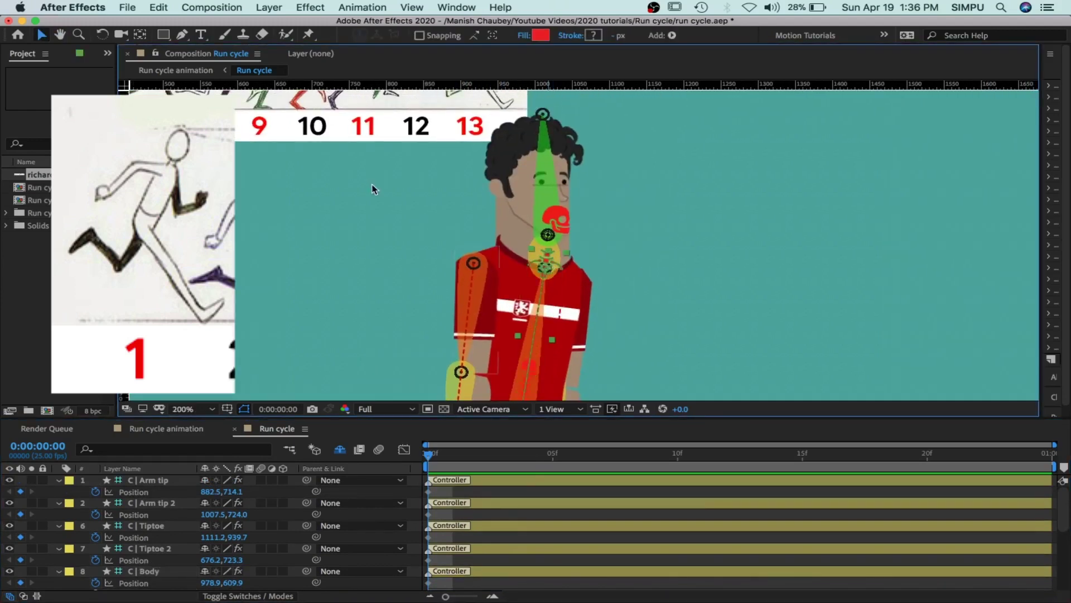
pyautogui.scroll(-3, 149, 539)
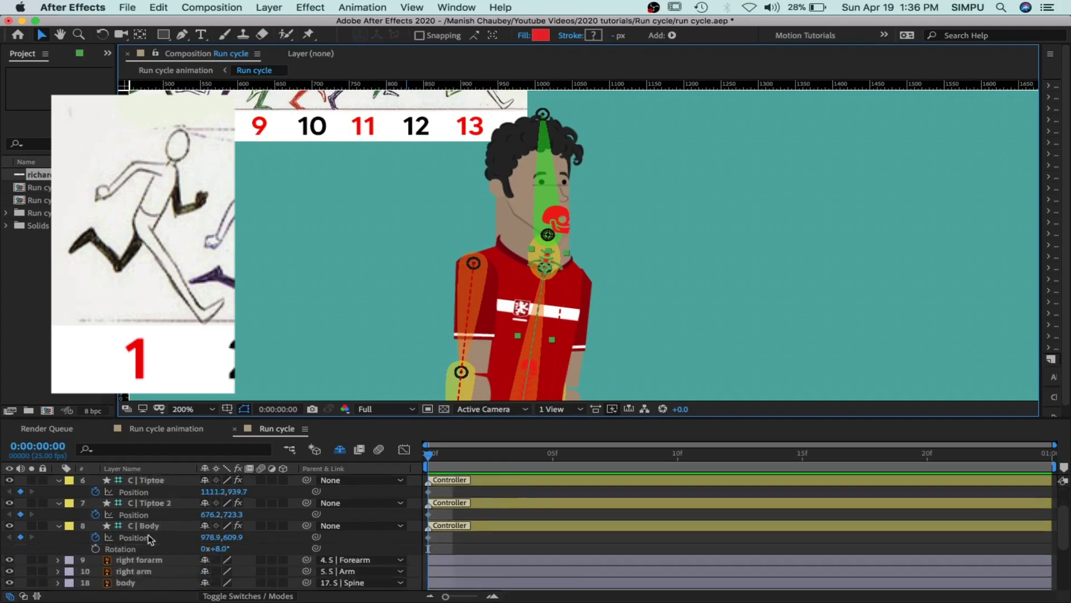
pyautogui.scroll(-2, 150, 538)
pyautogui.scroll(-3, 149, 539)
pyautogui.scroll(10, 150, 539)
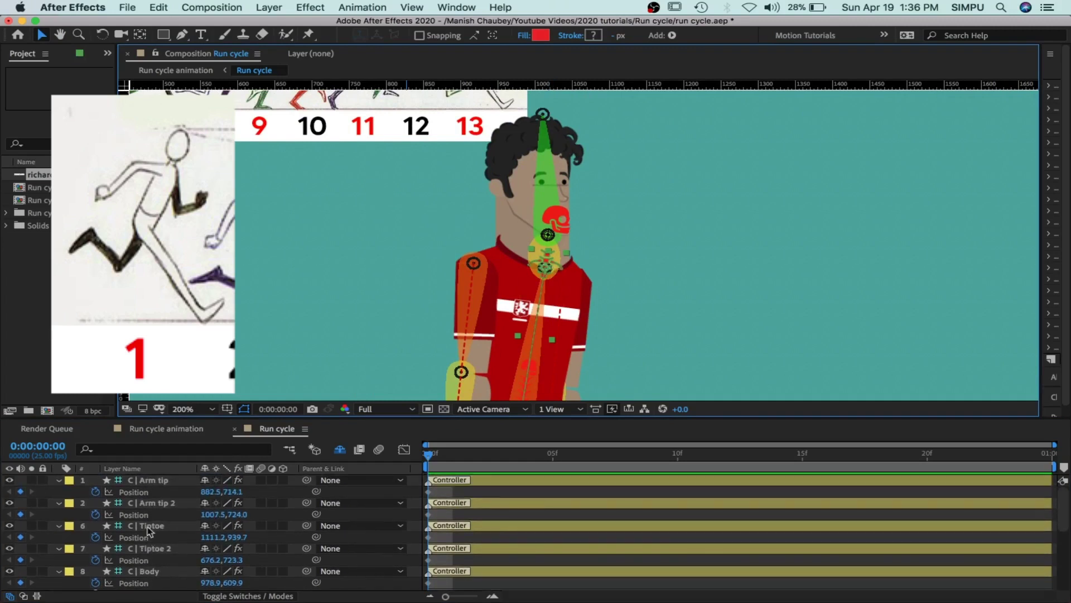
pyautogui.click(102, 34)
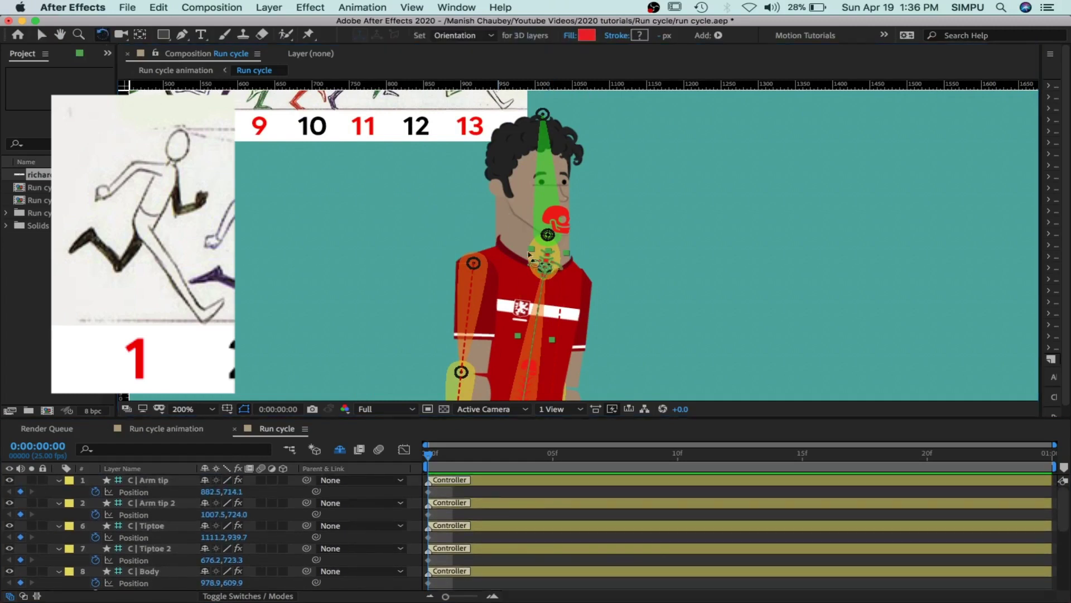
pyautogui.moveTo(546, 268); pyautogui.dragTo(552, 272)
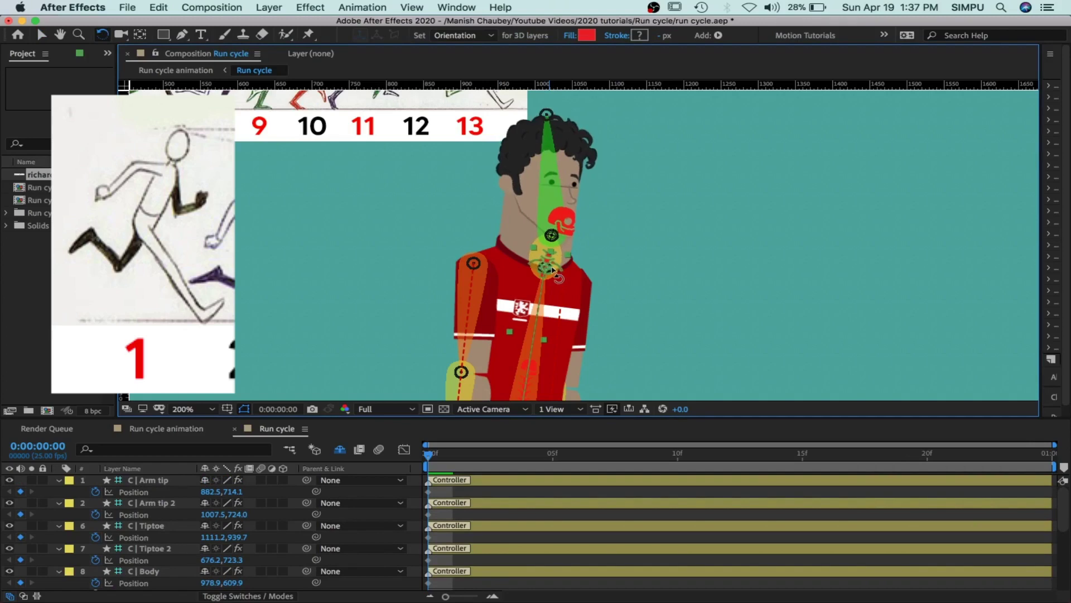
# - Fit the whole composition back in the viewer
pyautogui.scroll(-4, 552, 273)
pyautogui.scroll(2, 544, 286)
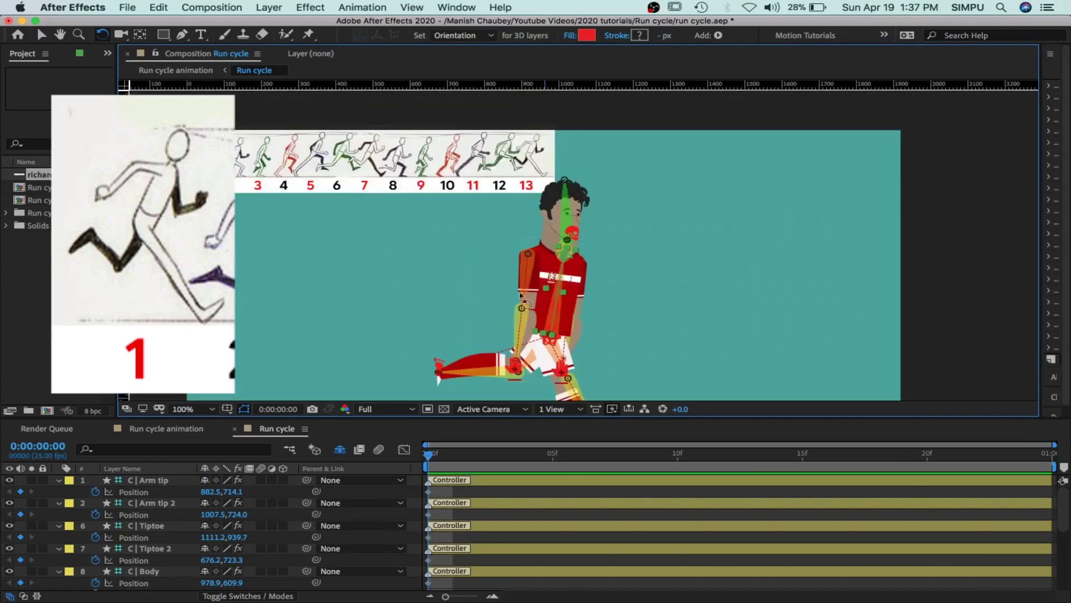
pyautogui.hotkey('shift', '/')
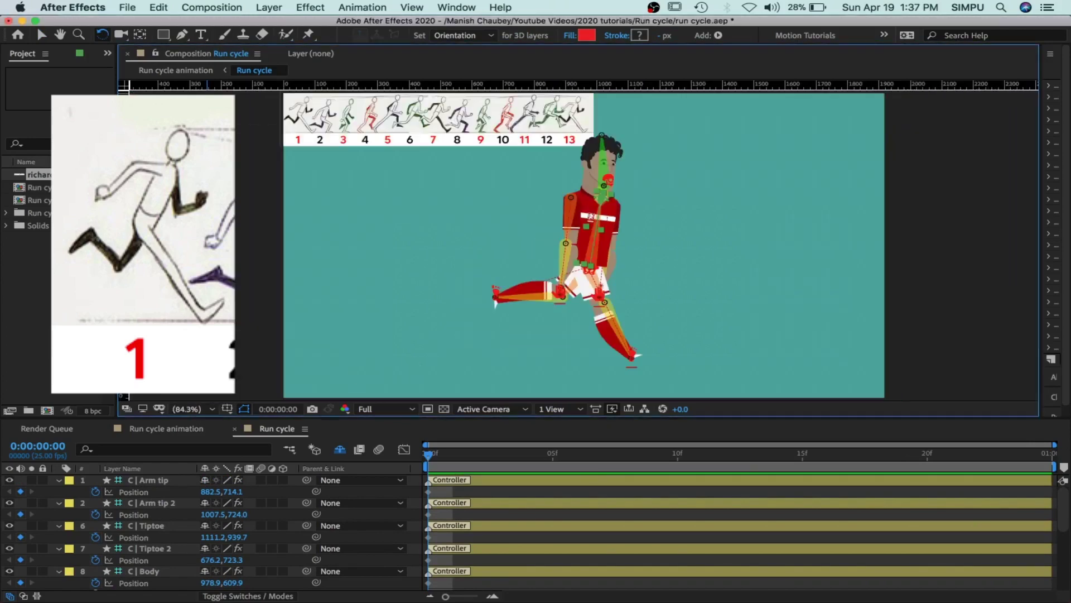
# - Swing the C | Arm tip hand up and behind the body
pyautogui.click(427, 492)
pyautogui.press('v')
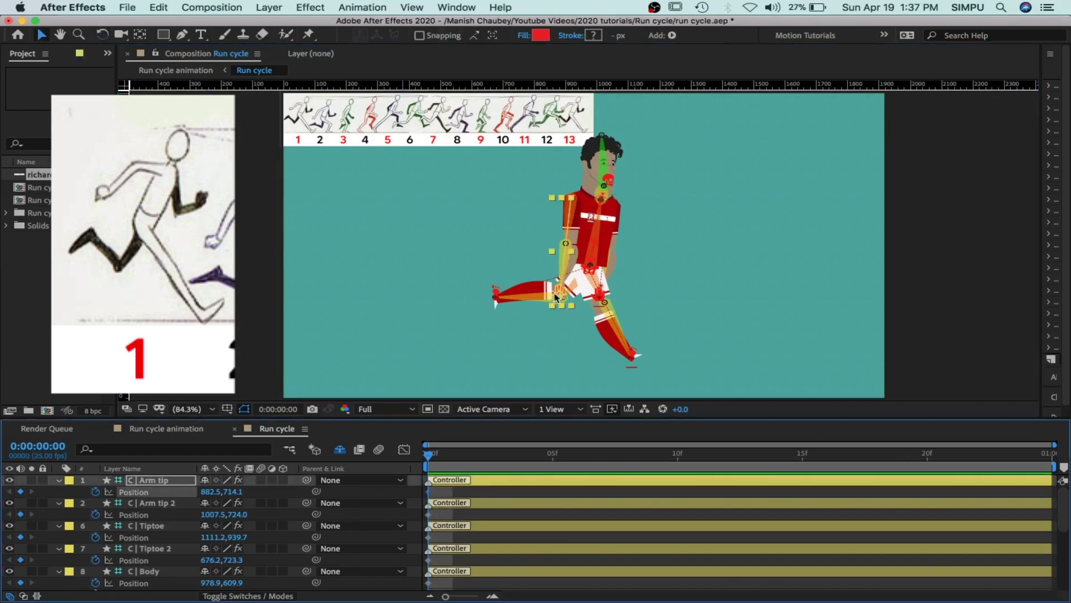
pyautogui.moveTo(561, 298)
pyautogui.mouseDown()
pyautogui.moveTo(539, 252)
pyautogui.moveTo(516, 250)
pyautogui.mouseUp()
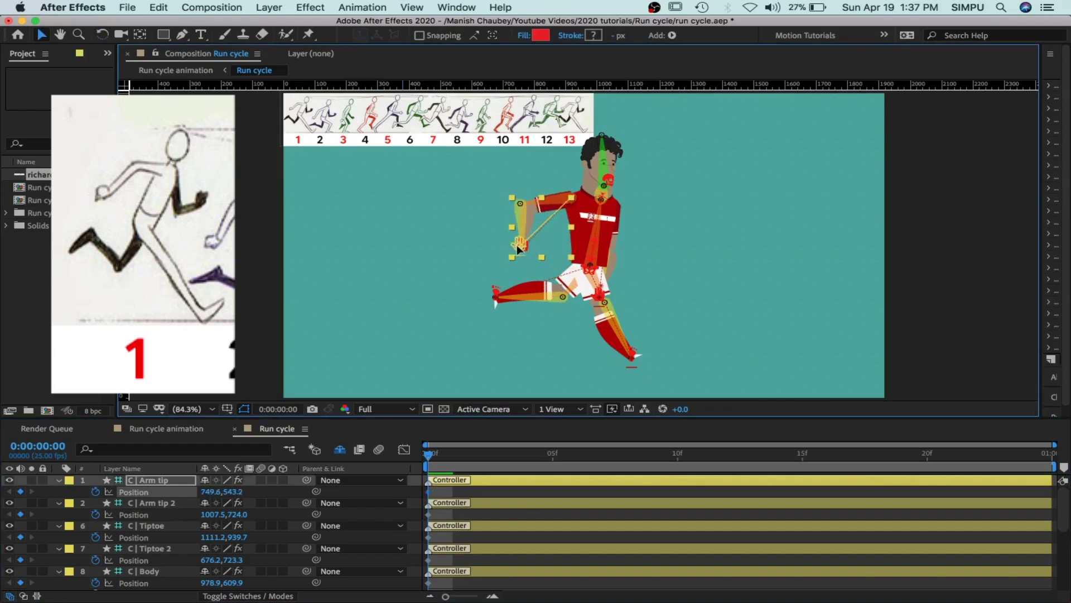
pyautogui.moveTo(516, 249); pyautogui.dragTo(513, 248)
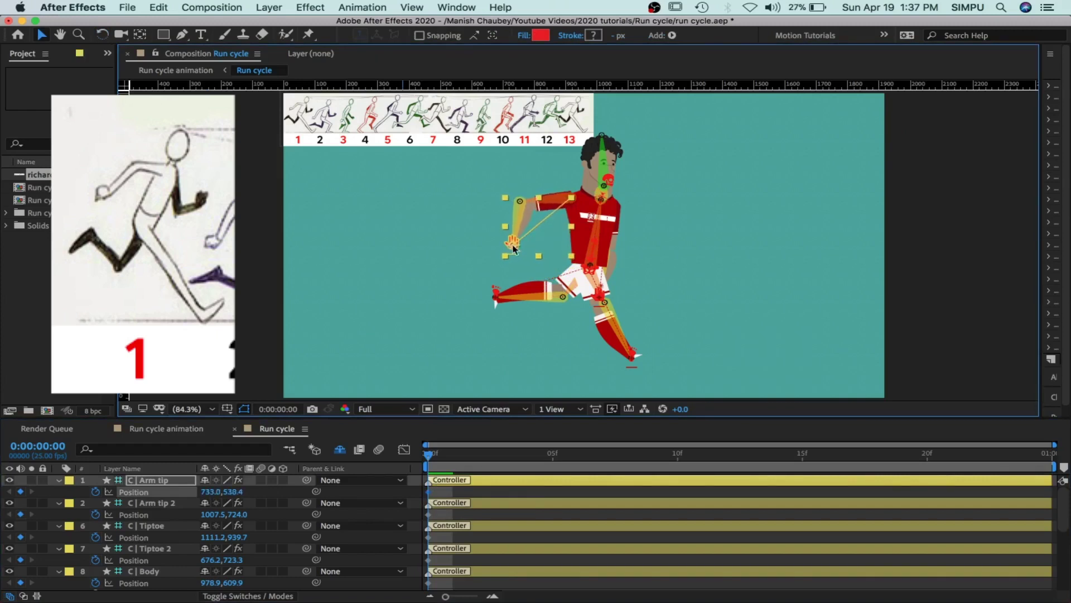
# - Raise the C | Arm tip 2 hand forward to 1235.4,451.0
pyautogui.click(601, 302)
pyautogui.moveTo(602, 302); pyautogui.dragTo(658, 239)
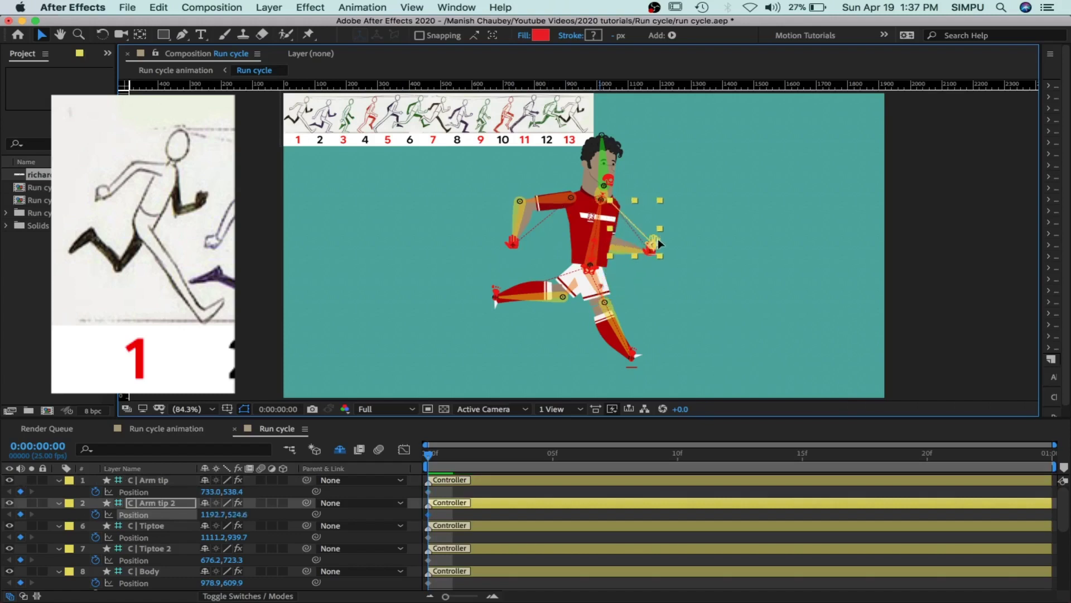
pyautogui.moveTo(658, 239); pyautogui.dragTo(669, 225)
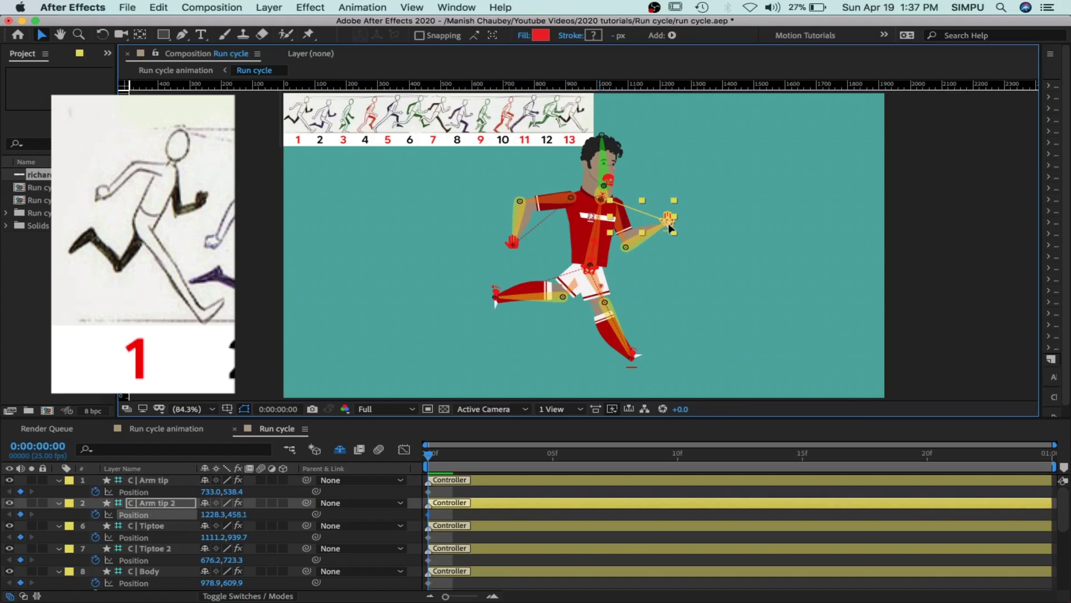
pyautogui.moveTo(669, 225); pyautogui.dragTo(671, 223)
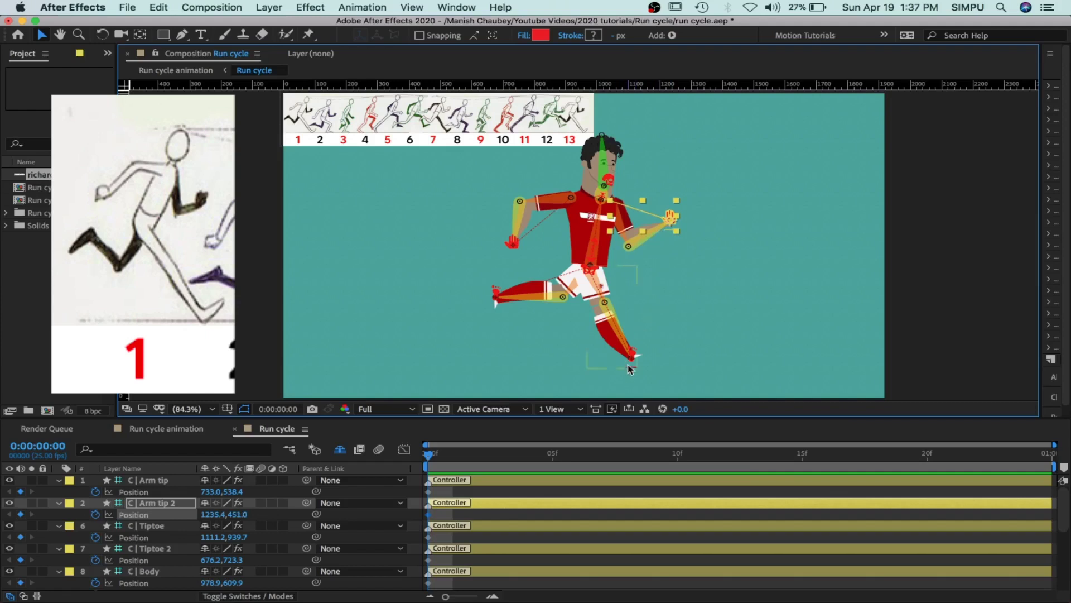
pyautogui.click(594, 264)
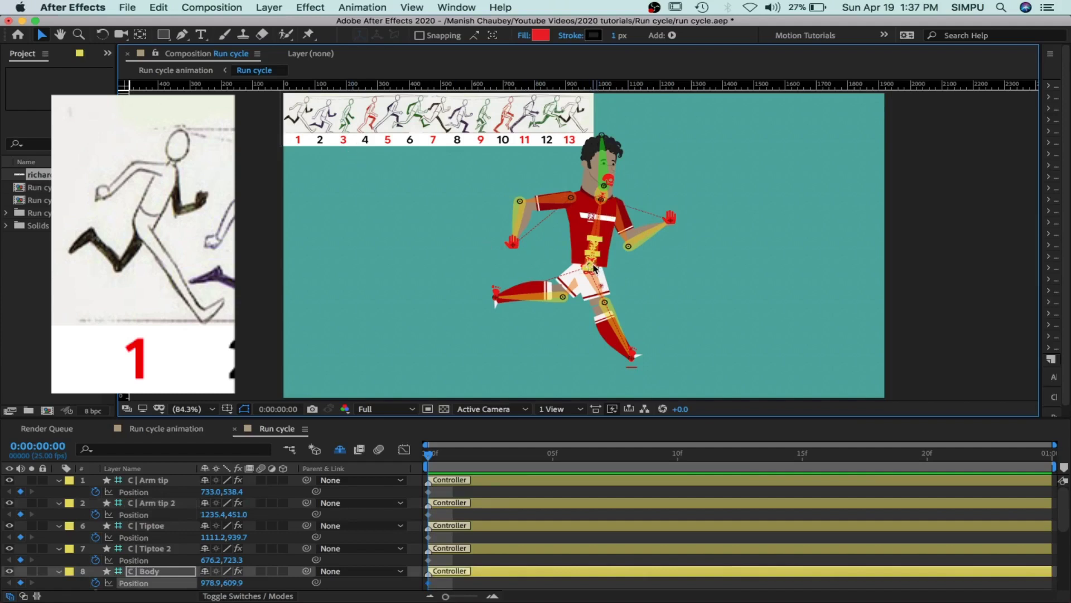
# - Lower the body slightly and nudge the Tiptoe foot forward and up
pyautogui.moveTo(592, 268); pyautogui.dragTo(592, 271)
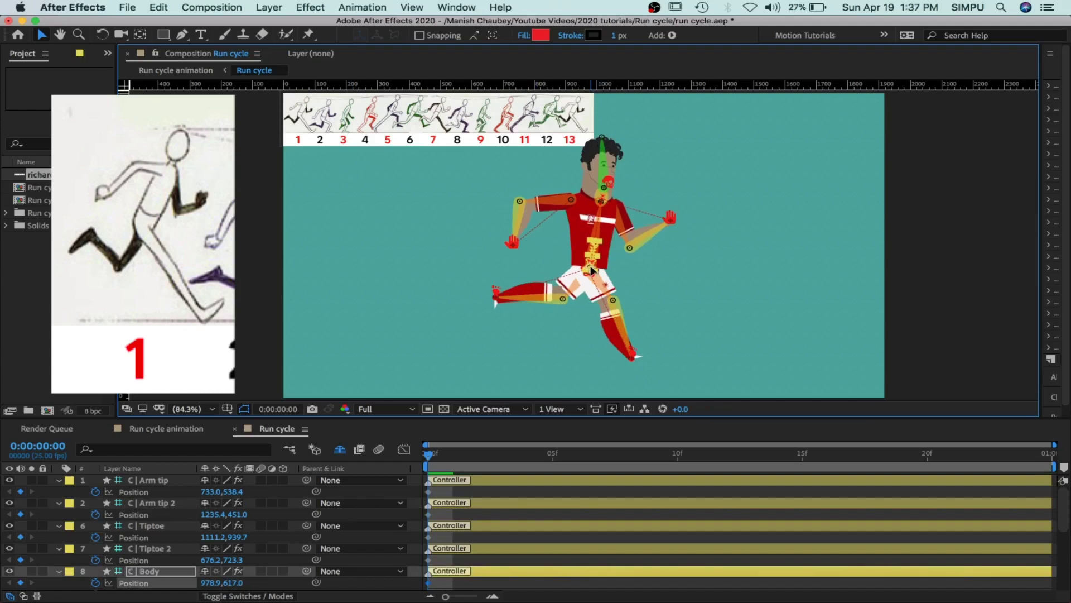
pyautogui.click(639, 361)
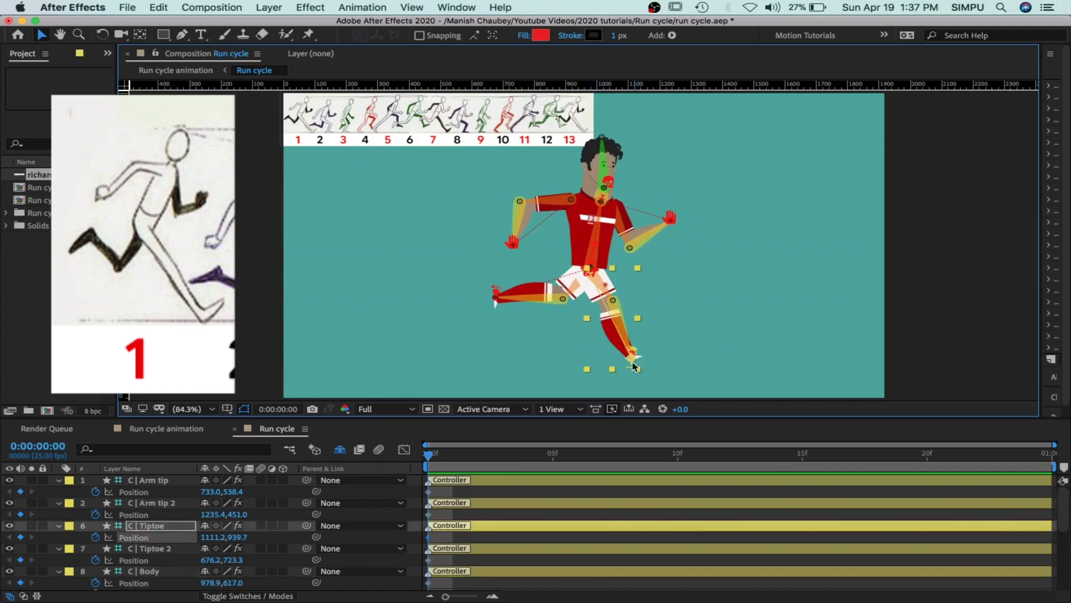
pyautogui.moveTo(639, 361); pyautogui.dragTo(641, 359)
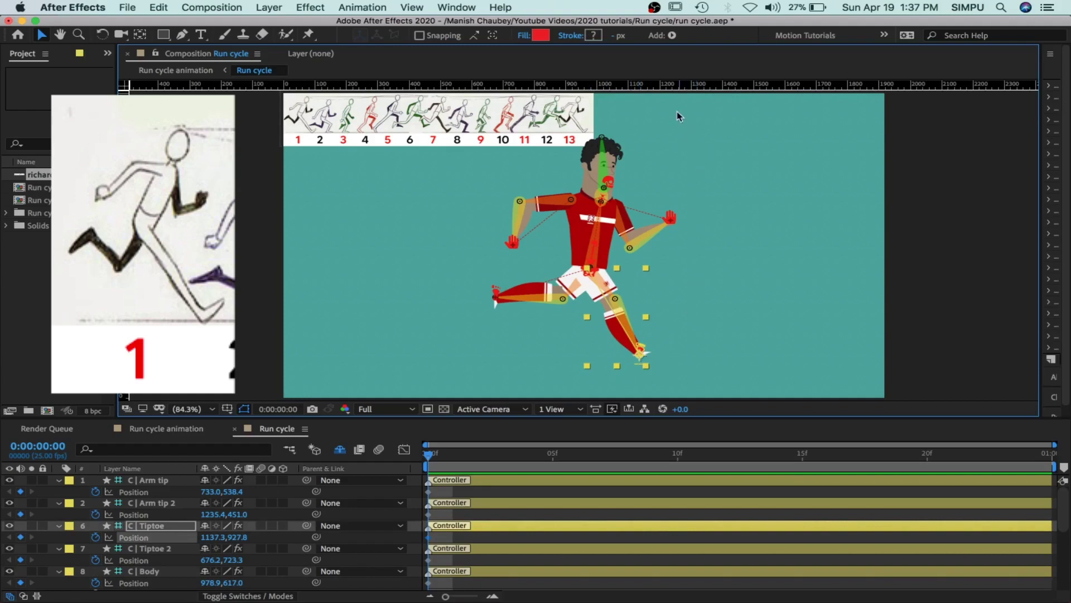
# - Pull horizontal guides down to the toe ground line and near the head top
pyautogui.moveTo(673, 88); pyautogui.dragTo(715, 359)
pyautogui.moveTo(716, 358); pyautogui.dragTo(714, 357)
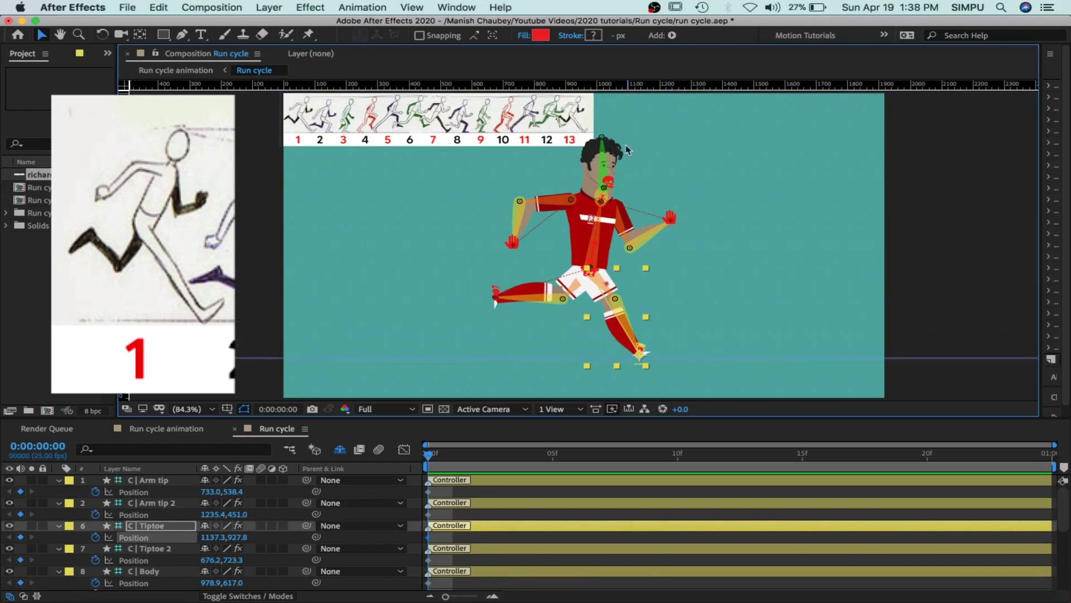
pyautogui.moveTo(628, 85); pyautogui.dragTo(651, 137)
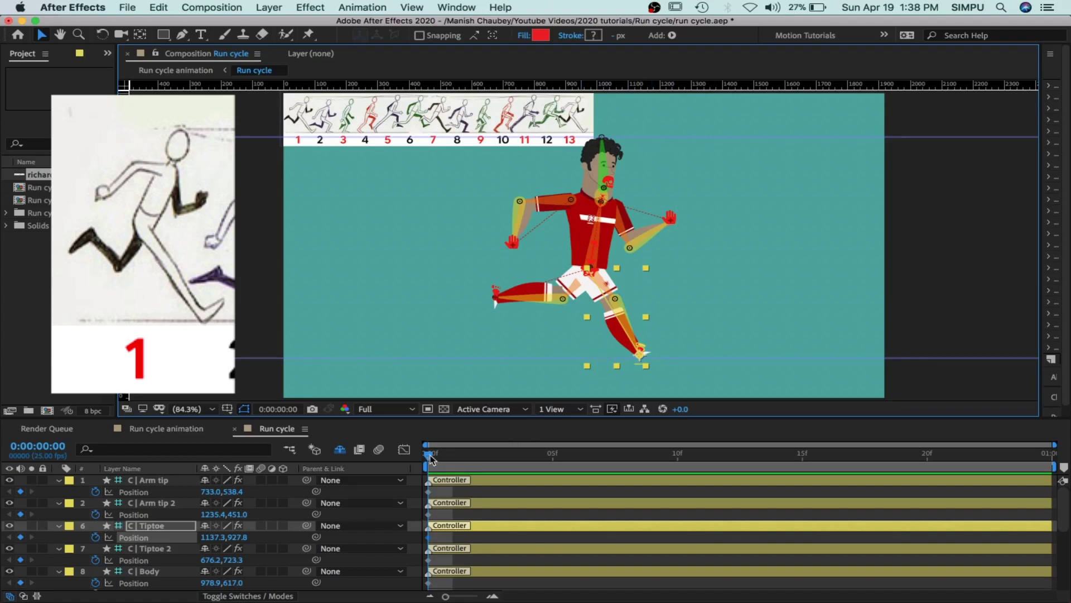
# - Add Position keyframes to all five controllers at frame 4
pyautogui.moveTo(427, 456); pyautogui.dragTo(527, 463)
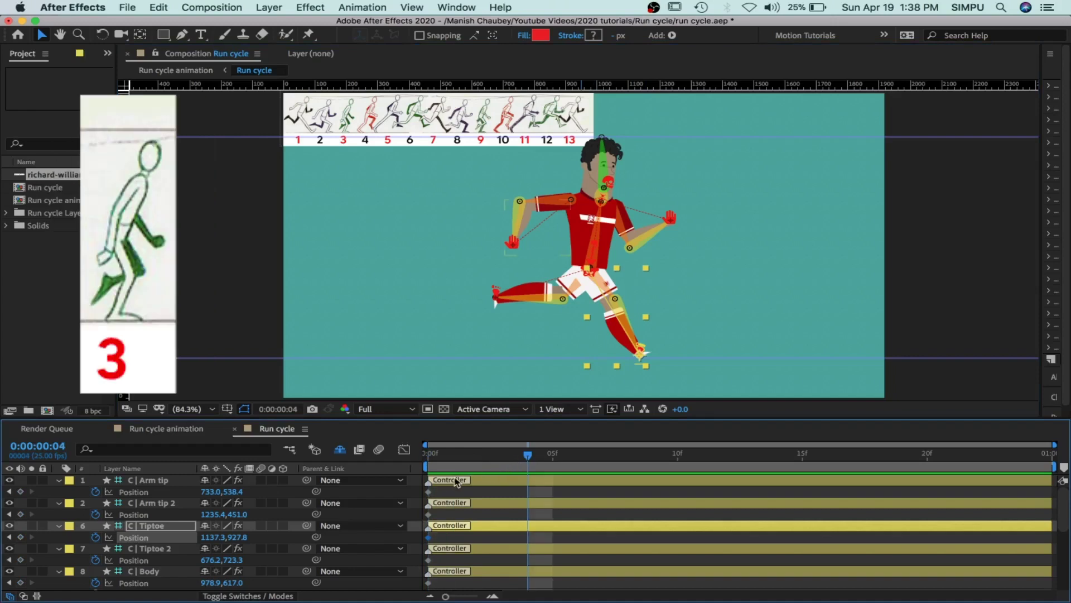
pyautogui.click(477, 483)
pyautogui.keyDown('shift'); pyautogui.click(490, 571); pyautogui.keyUp('shift')
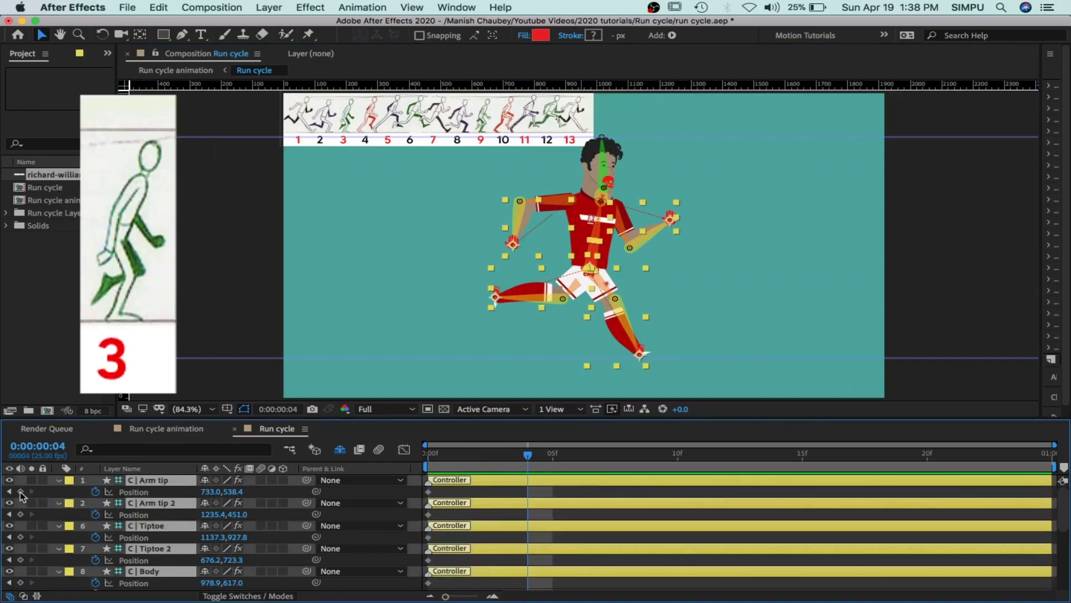
pyautogui.click(20, 491)
pyautogui.click(535, 496)
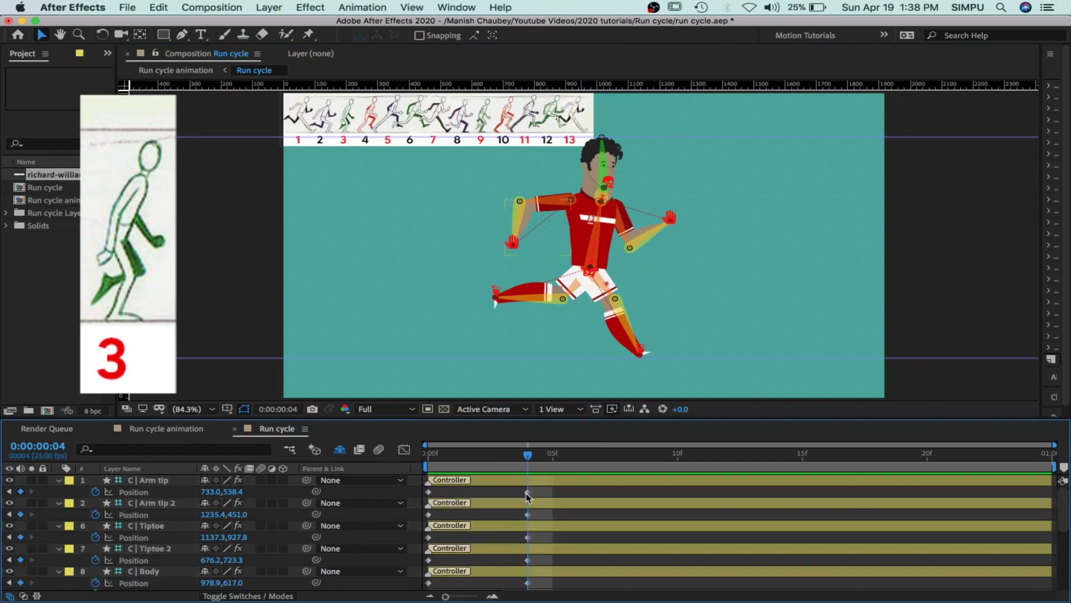
# - Lower the body at frame 4, add a head guide, and raise frame-0 Body to 978.9,613.0
pyautogui.click(528, 582)
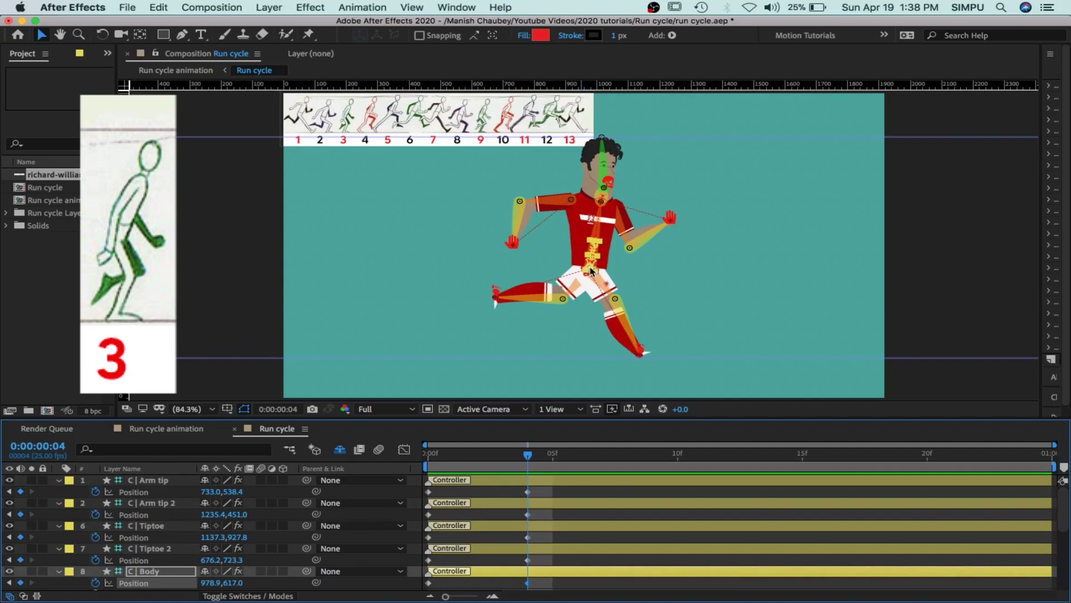
pyautogui.moveTo(592, 271); pyautogui.dragTo(592, 274)
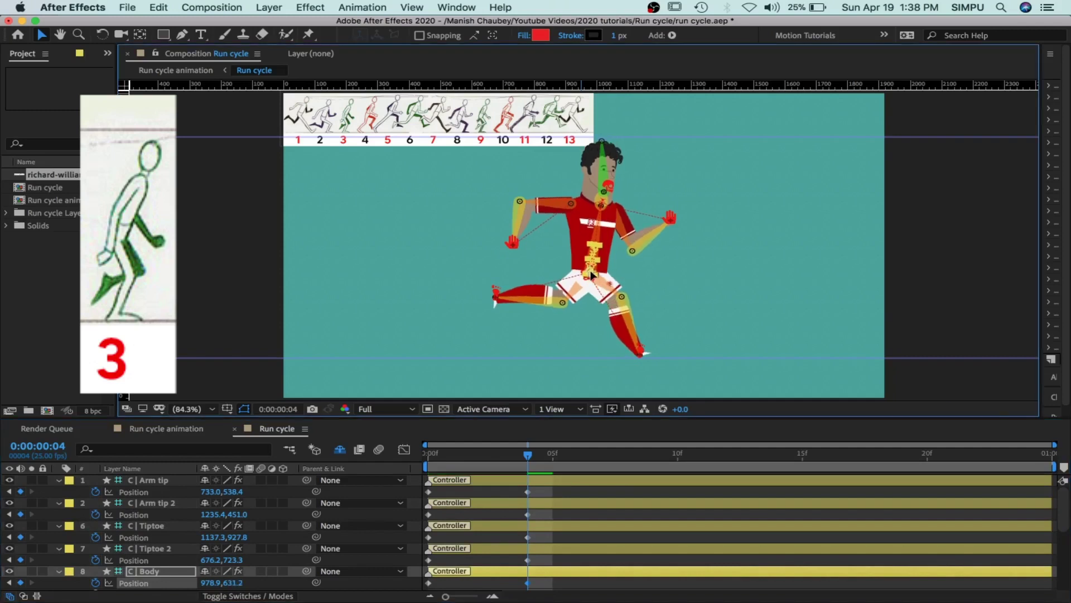
pyautogui.moveTo(622, 85); pyautogui.dragTo(657, 141)
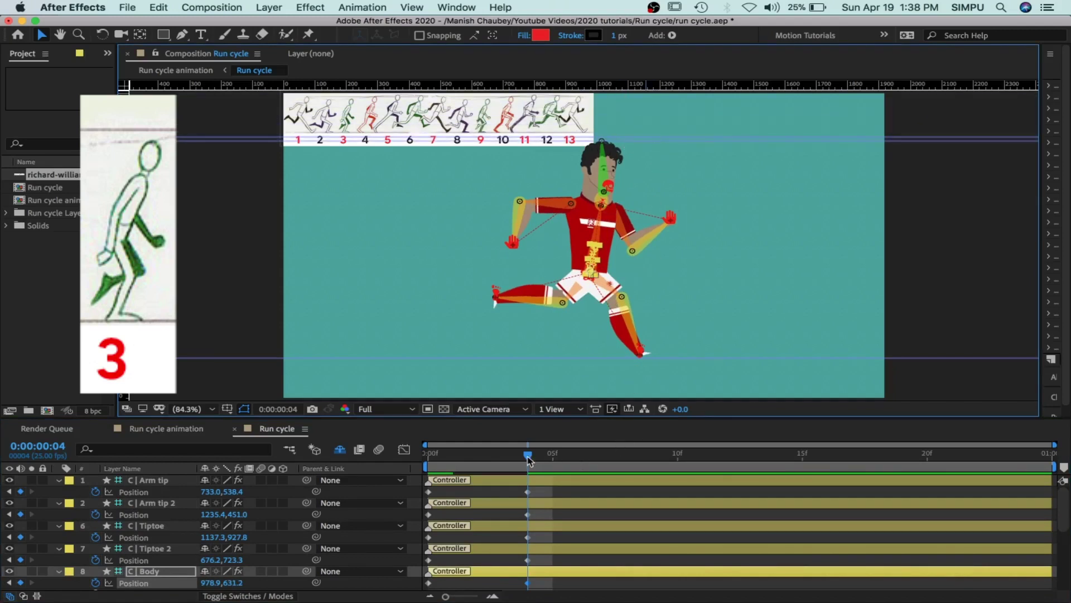
pyautogui.moveTo(528, 455); pyautogui.dragTo(428, 455)
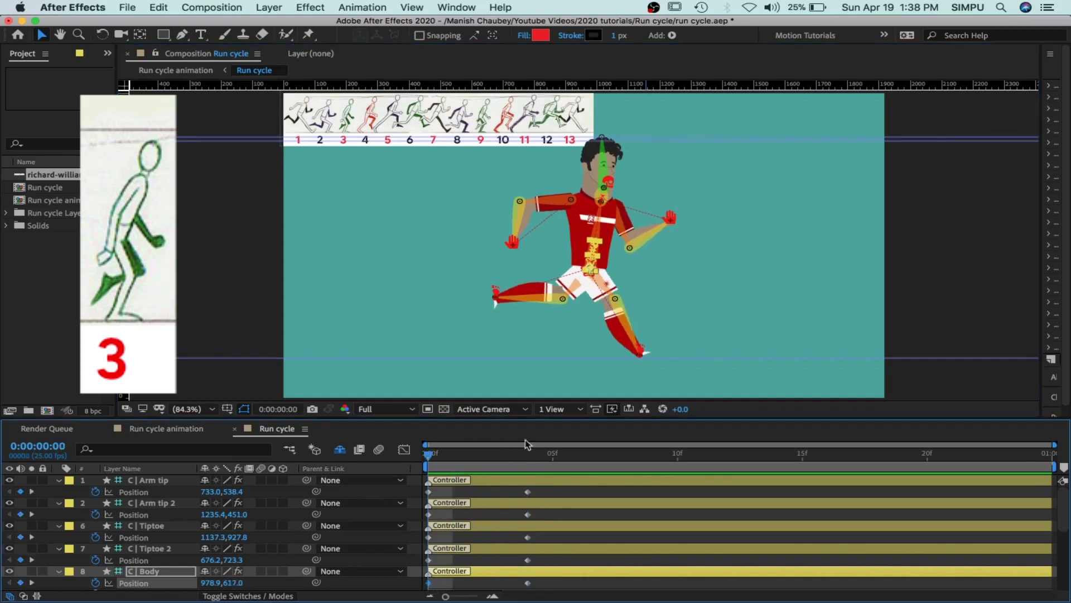
pyautogui.press('Up')
pyautogui.press('Up')
pyautogui.press('Up')
pyautogui.press('Up')
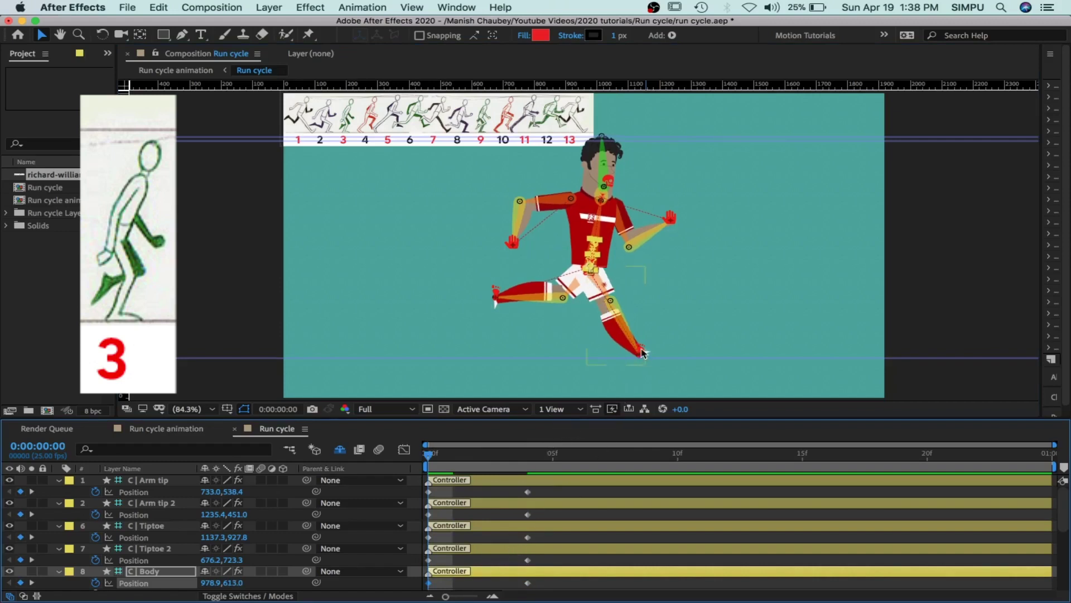
# - At frame 4, slide C | Tiptoe left to 961.7,938.0, planting the foot under the body
pyautogui.click(642, 351)
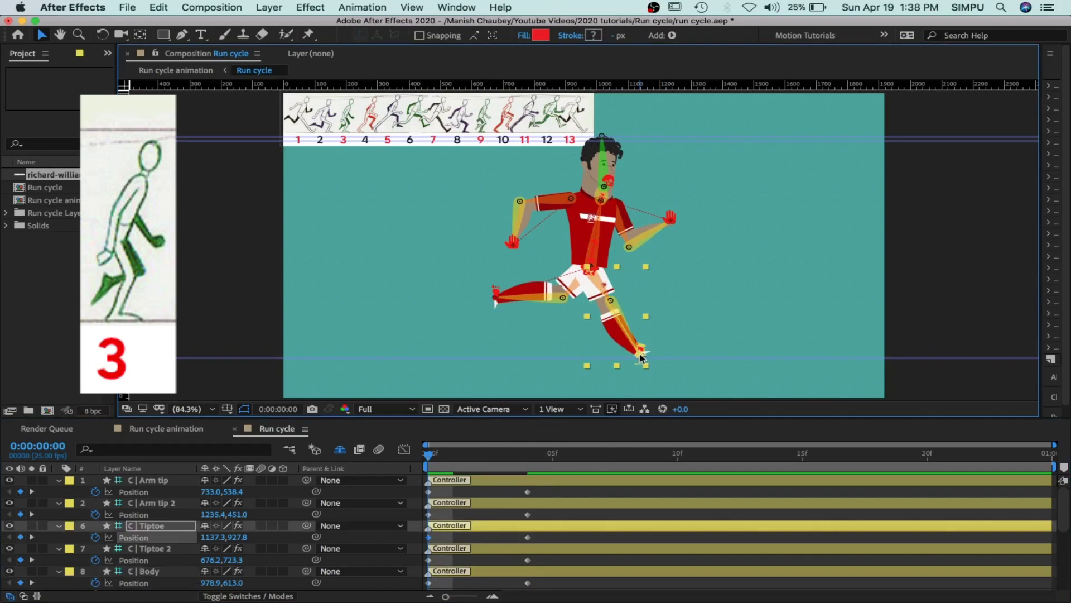
pyautogui.press('Up')
pyautogui.press('Up')
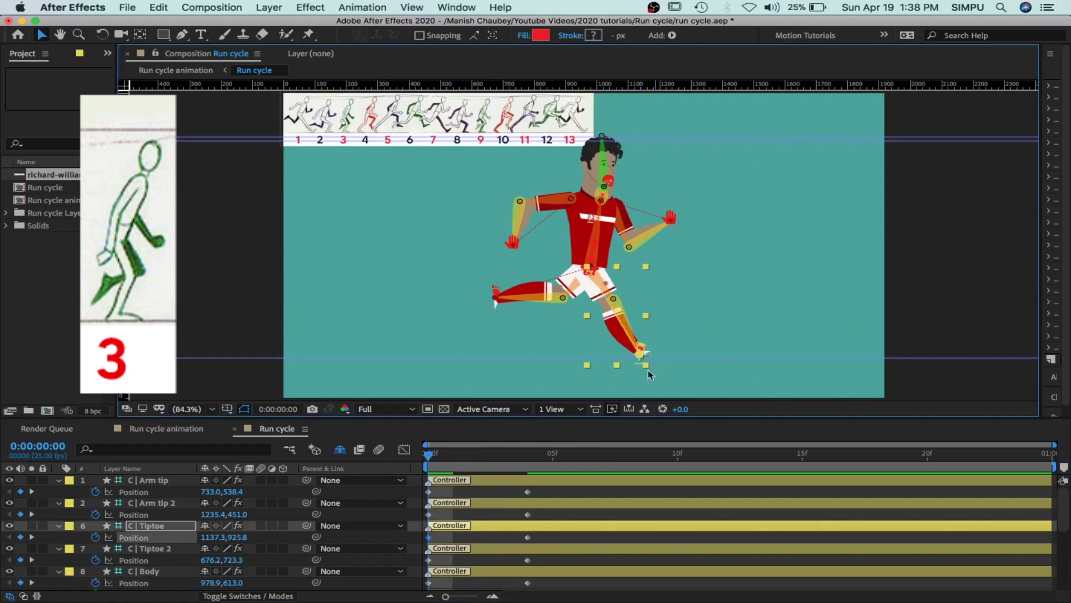
pyautogui.moveTo(436, 458); pyautogui.dragTo(522, 469)
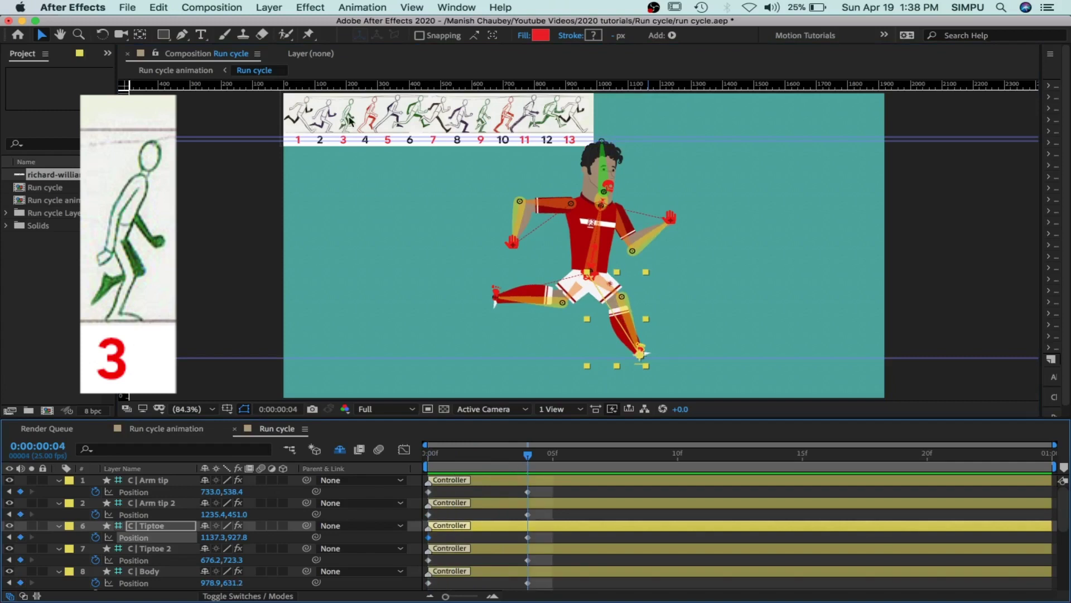
pyautogui.click(642, 357)
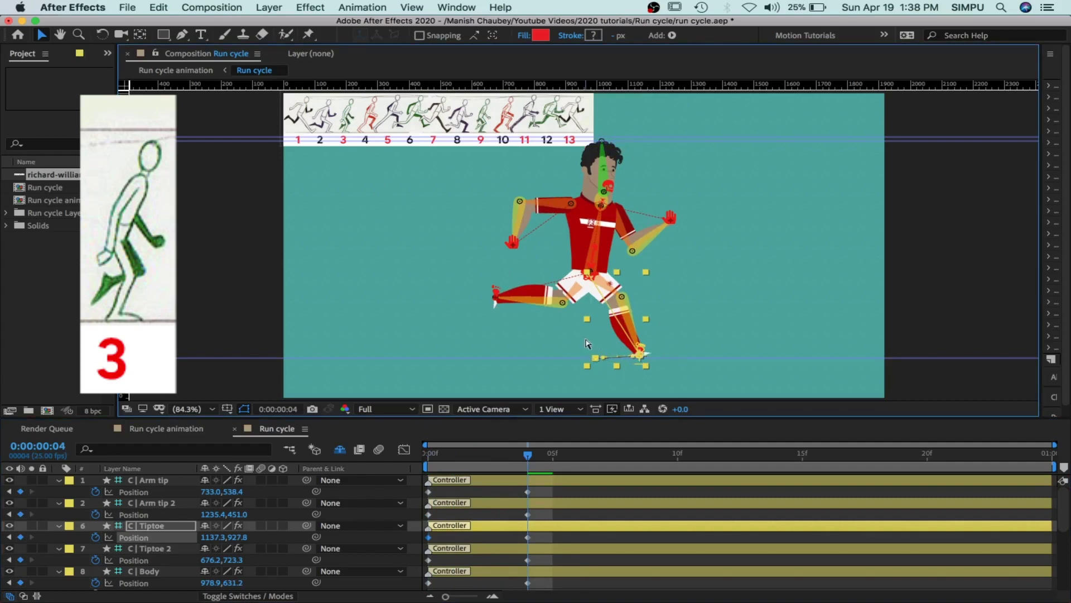
pyautogui.click(527, 537)
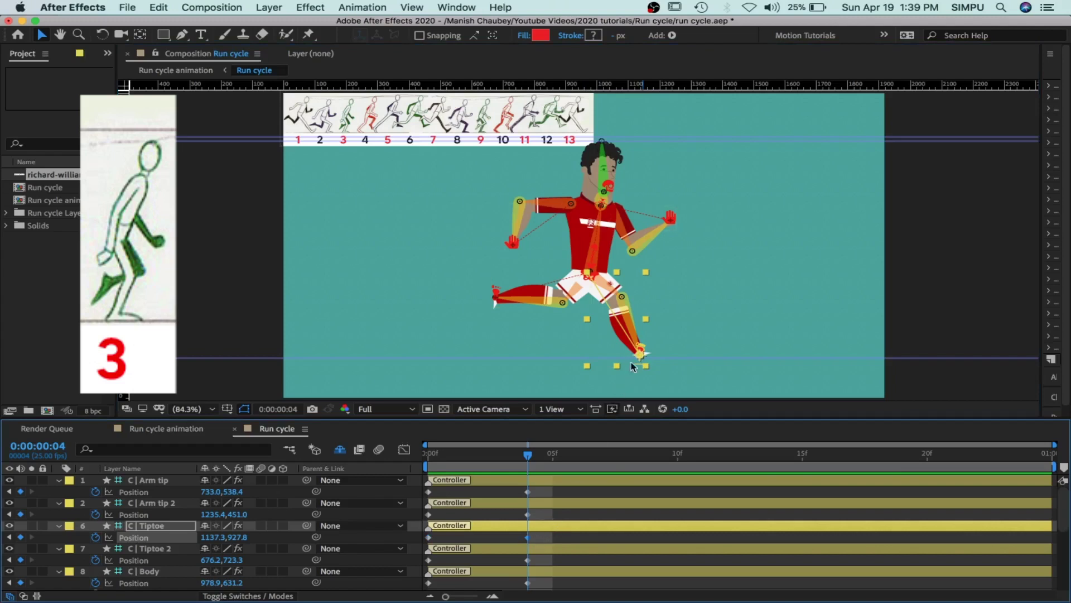
pyautogui.moveTo(642, 357); pyautogui.dragTo(603, 354)
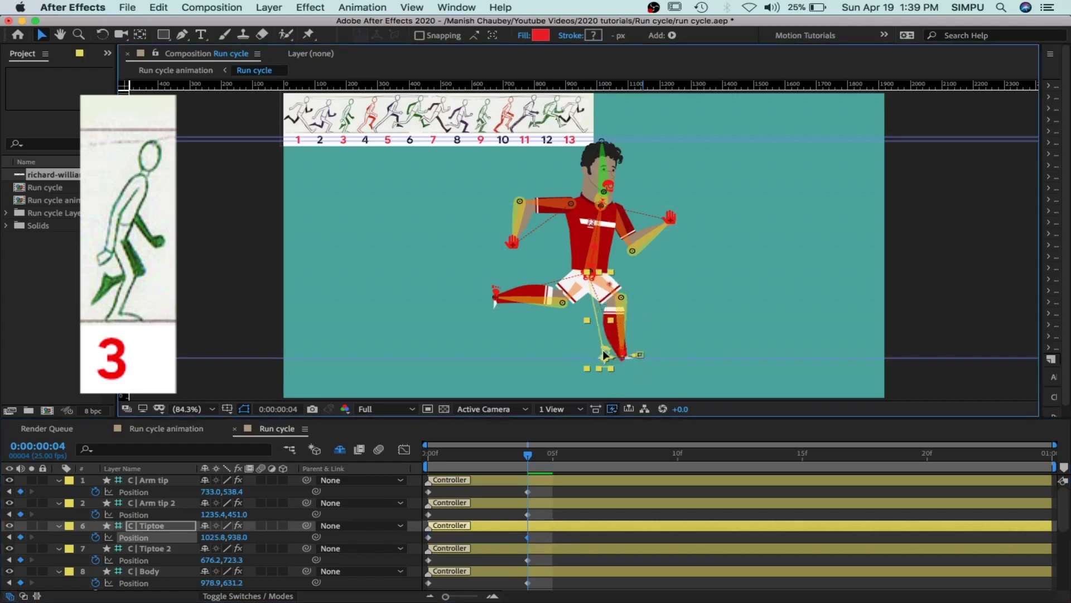
pyautogui.moveTo(602, 354); pyautogui.dragTo(588, 357)
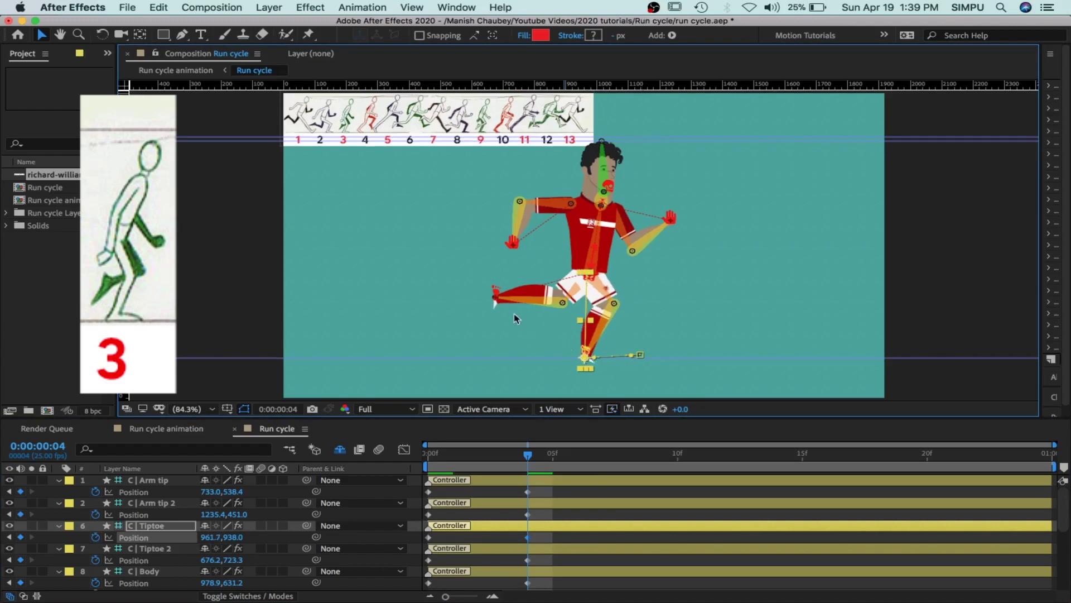
pyautogui.click(495, 292)
pyautogui.click(495, 302)
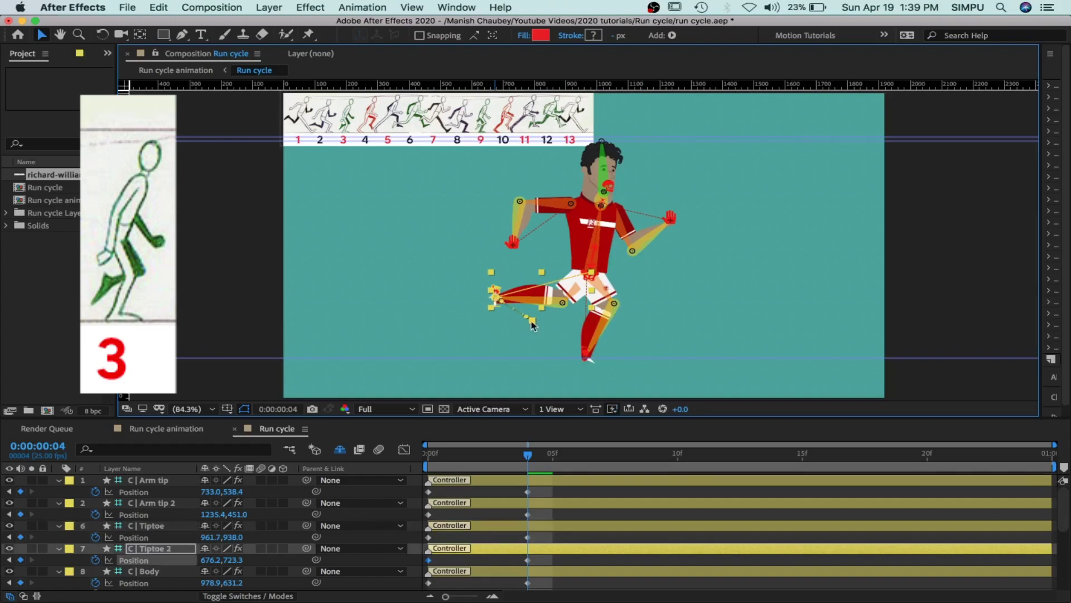
# - Drag the C | Tiptoe 2 foot down-right to 870.8,834.8, tucking the back leg
pyautogui.click(527, 548)
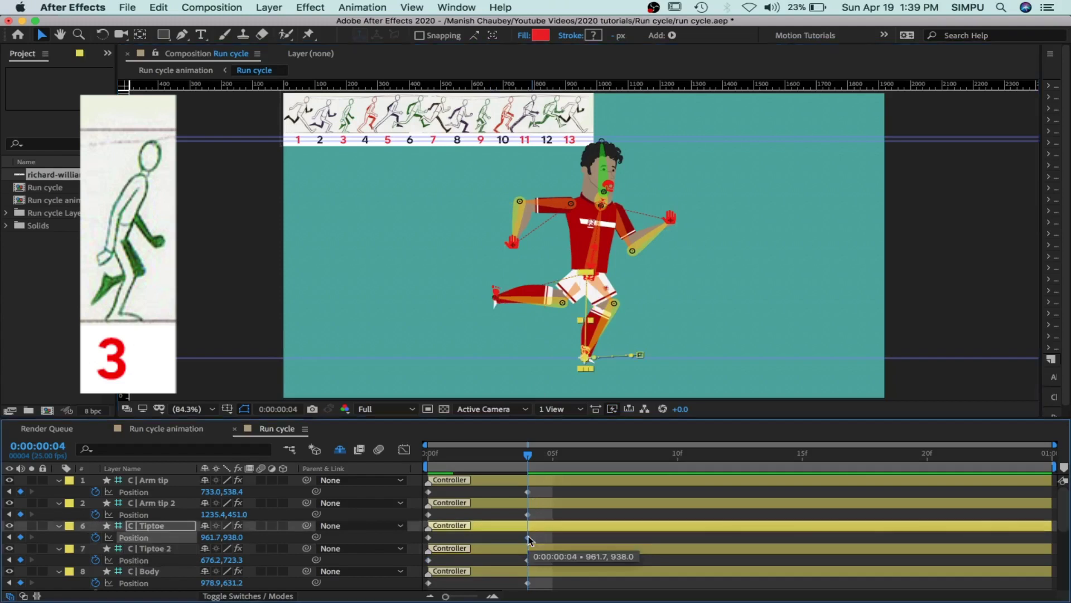
pyautogui.click(527, 515)
pyautogui.click(528, 492)
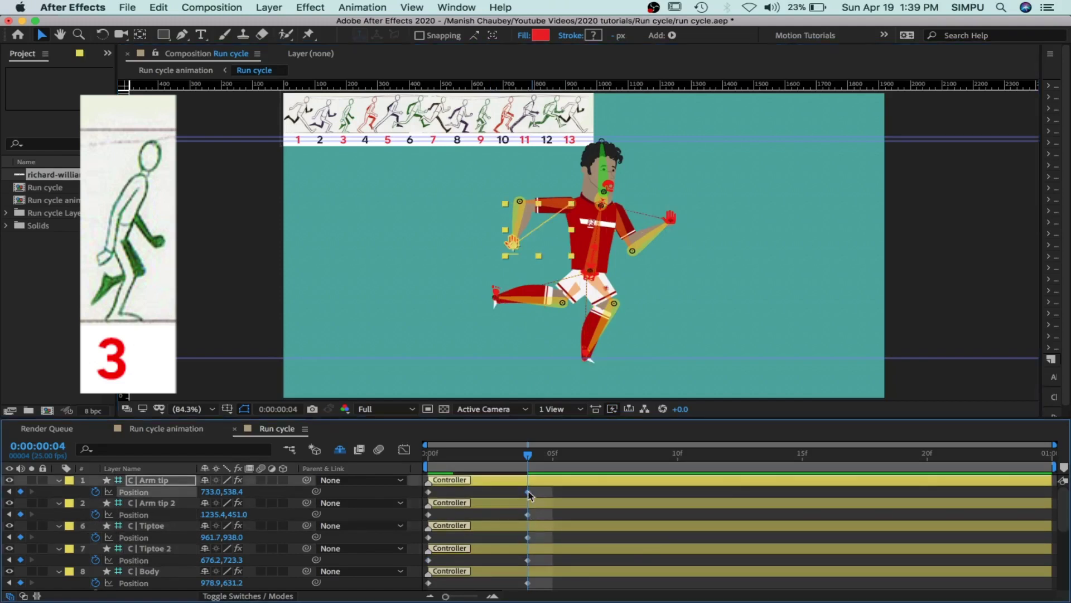
pyautogui.click(528, 560)
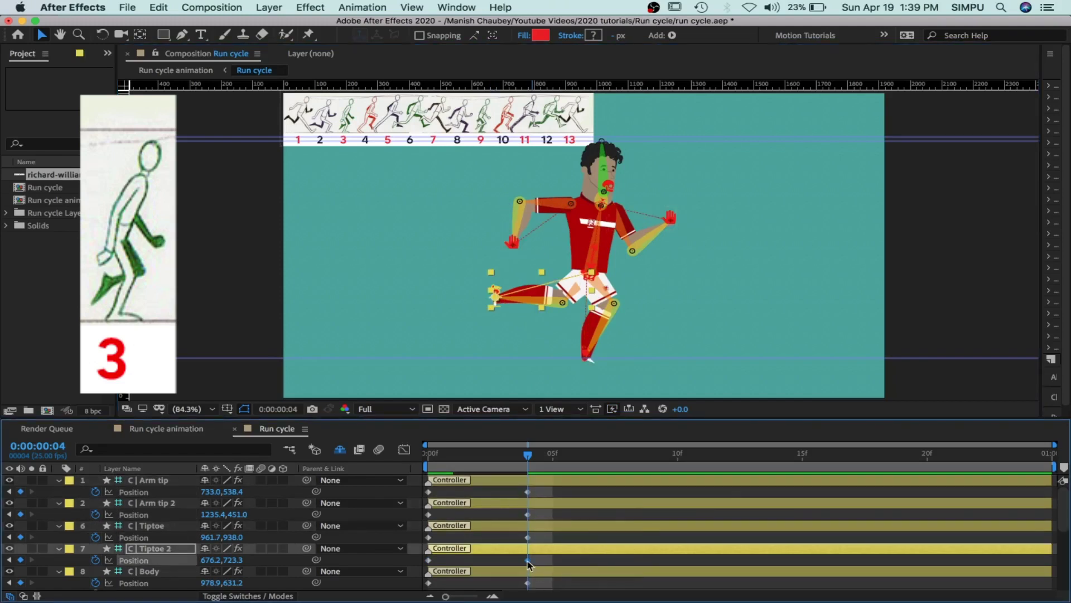
pyautogui.moveTo(497, 301)
pyautogui.mouseDown()
pyautogui.moveTo(534, 329)
pyautogui.moveTo(555, 328)
pyautogui.mouseUp()
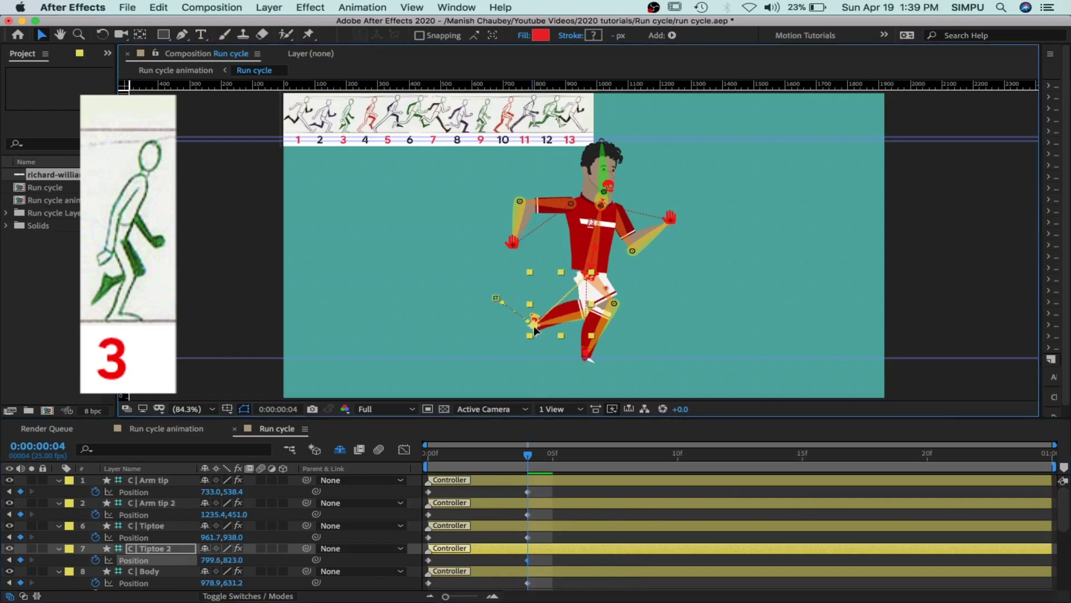
pyautogui.moveTo(554, 328); pyautogui.dragTo(558, 334)
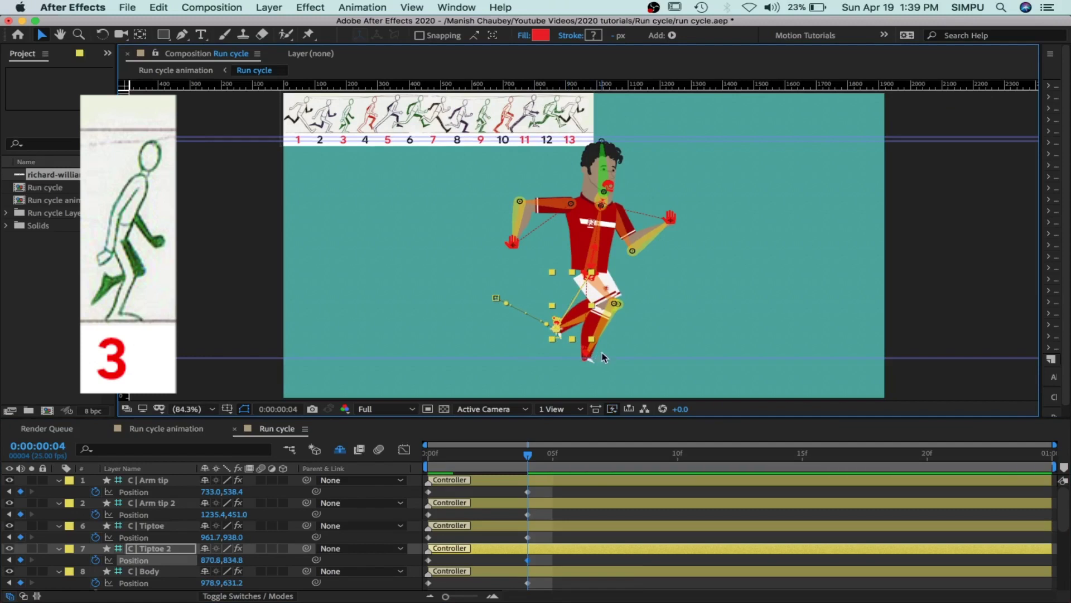
pyautogui.click(514, 244)
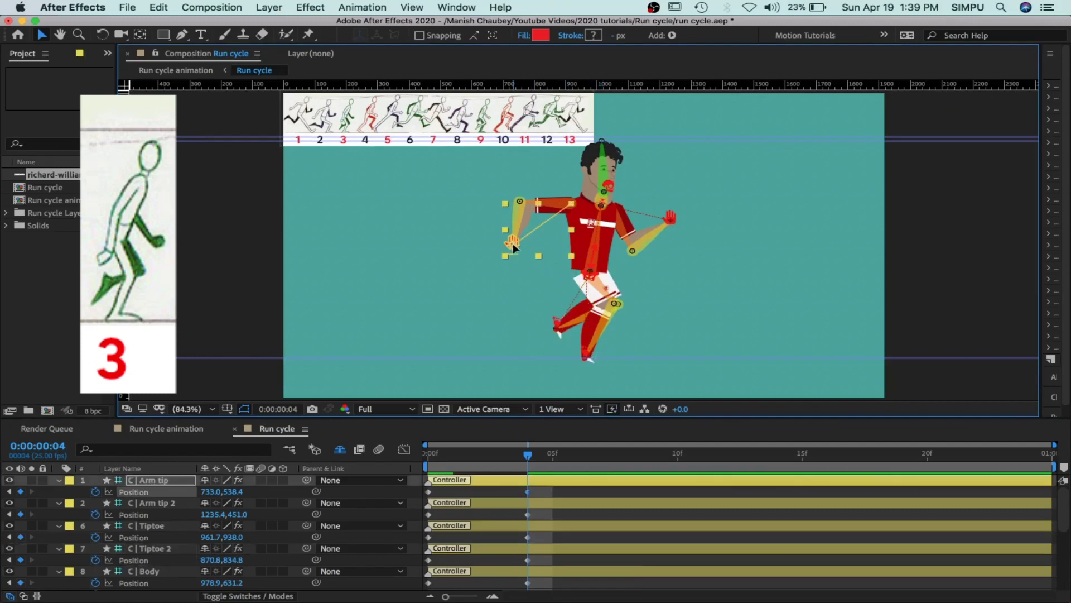
# - Lower both hand controllers to the hips for pose 3, then go to frame 8
pyautogui.moveTo(514, 249); pyautogui.dragTo(568, 295)
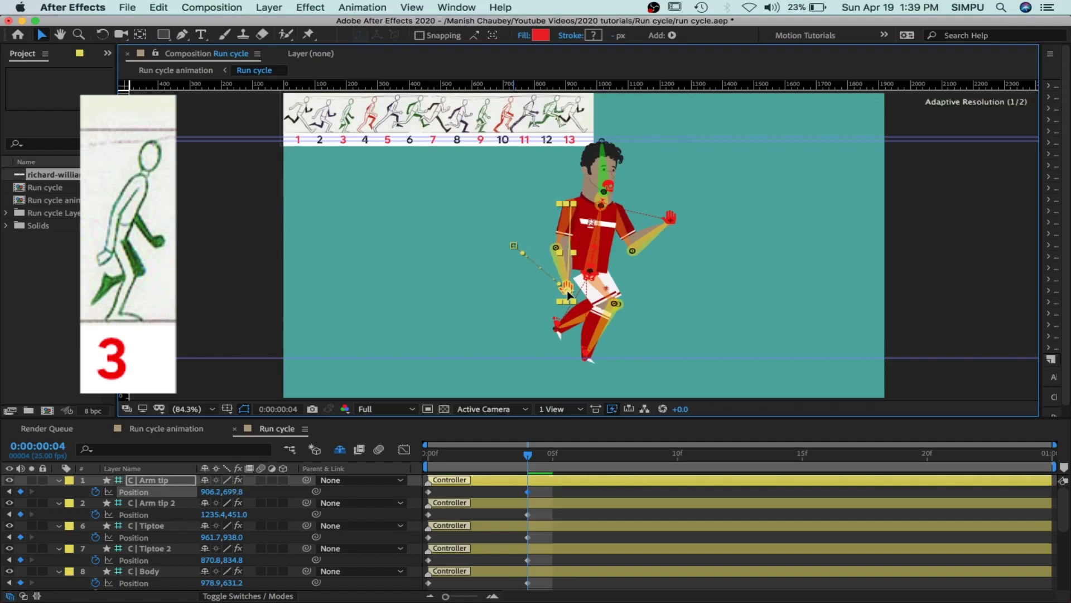
pyautogui.click(671, 220)
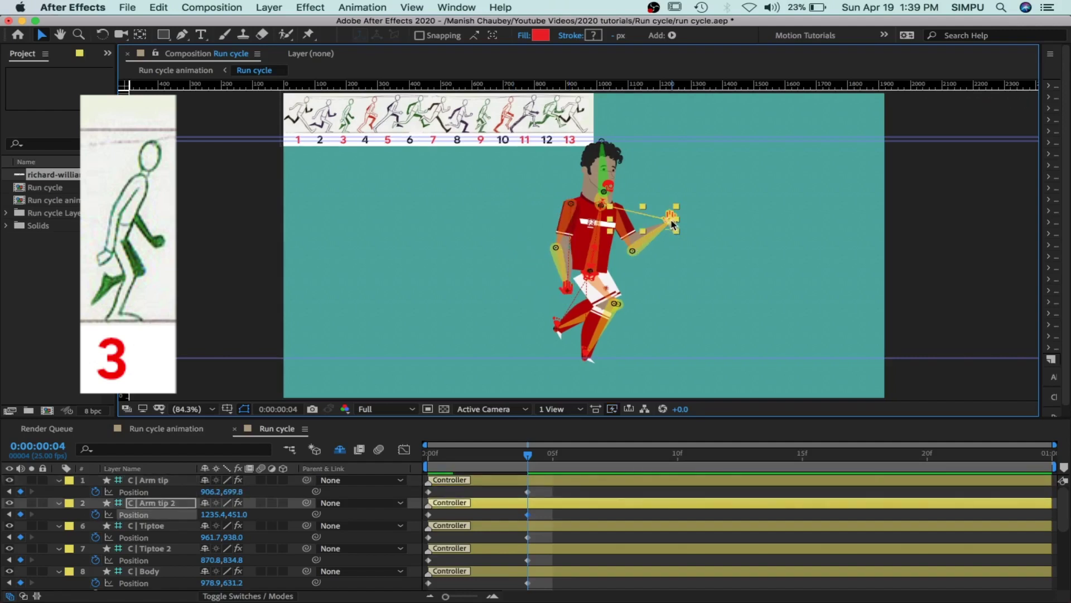
pyautogui.moveTo(671, 233); pyautogui.dragTo(657, 270)
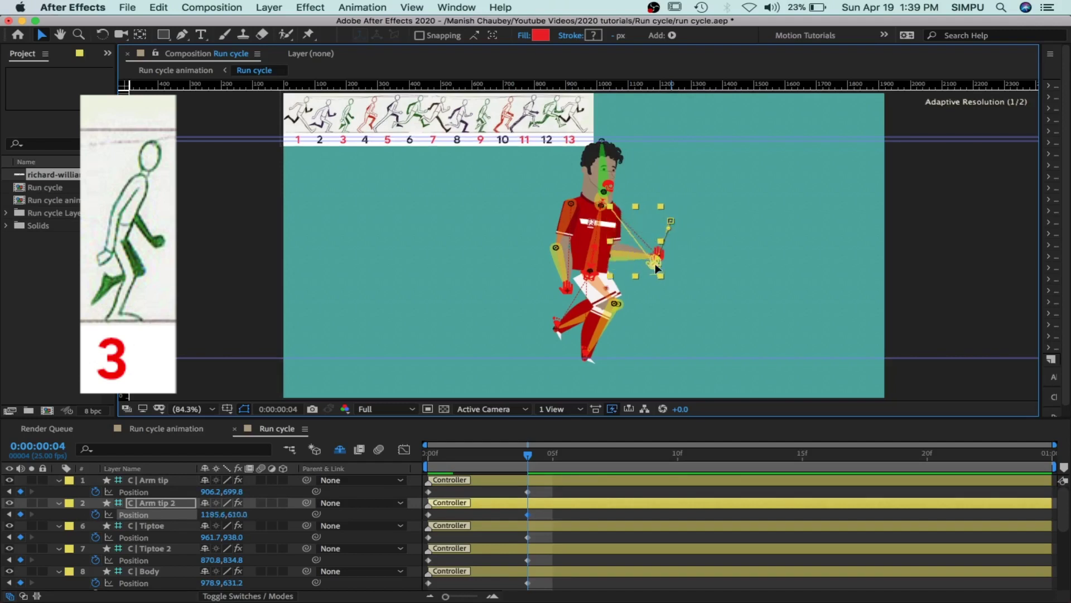
pyautogui.moveTo(657, 269); pyautogui.dragTo(646, 282)
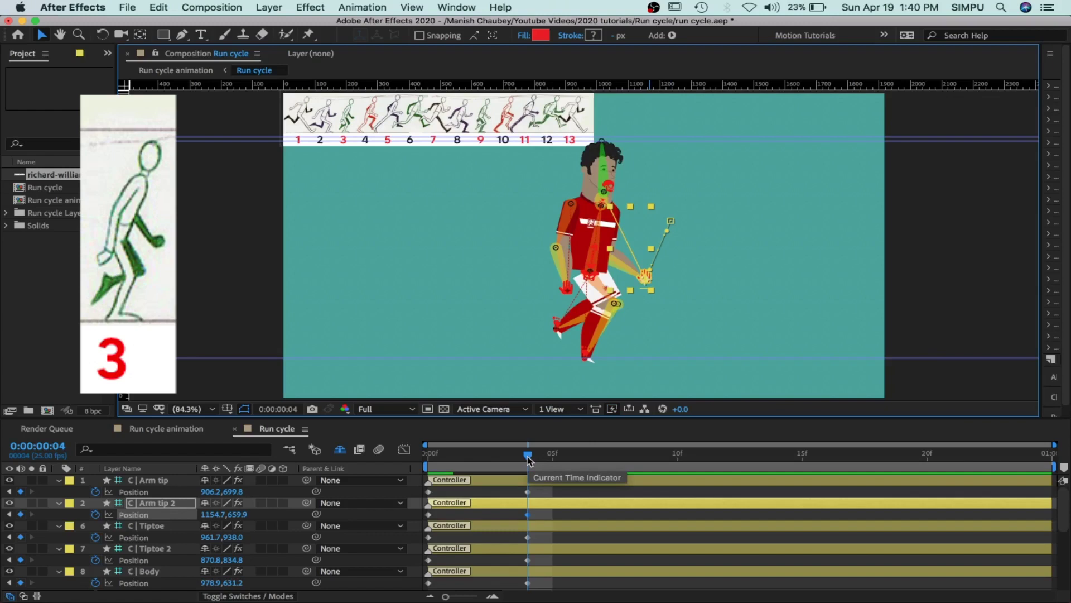
pyautogui.moveTo(527, 459); pyautogui.dragTo(622, 475)
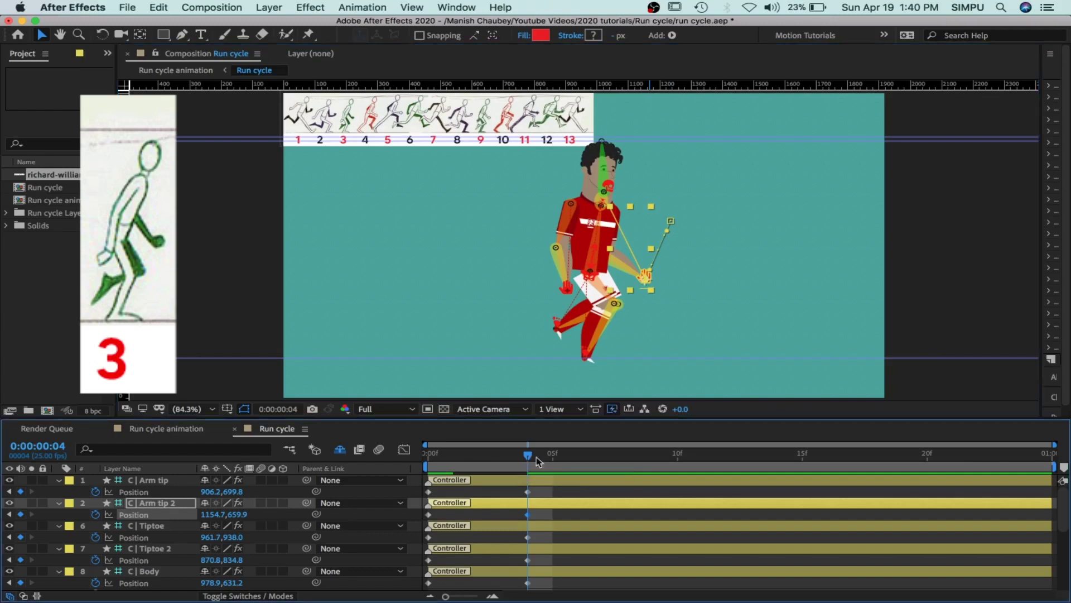
# - Add Position keyframes on all controllers at frame 8
pyautogui.click(617, 479)
pyautogui.keyDown('shift'); pyautogui.click(611, 571); pyautogui.keyUp('shift')
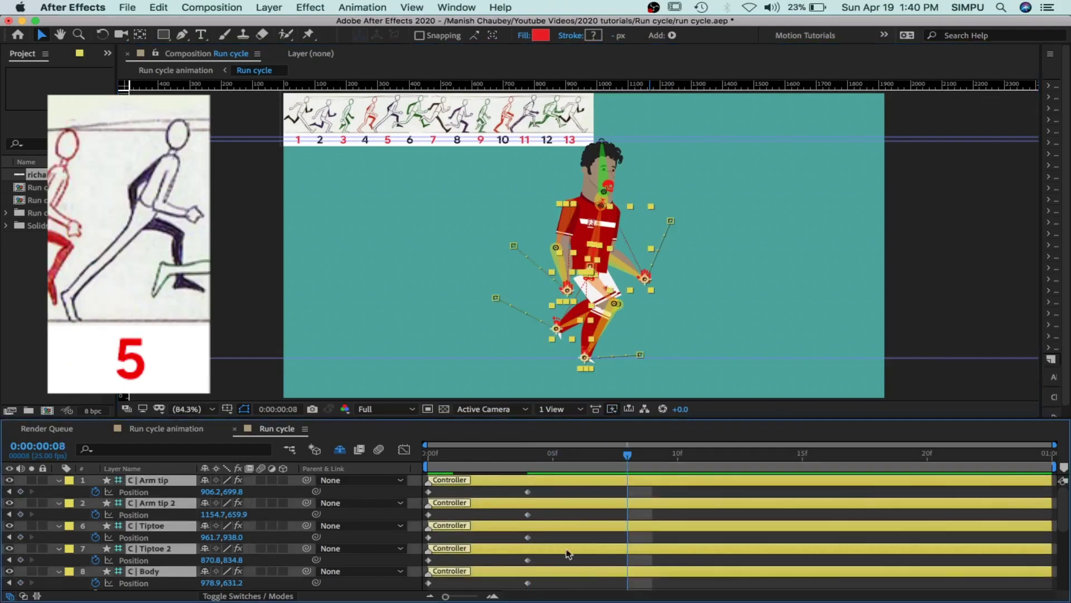
pyautogui.click(20, 492)
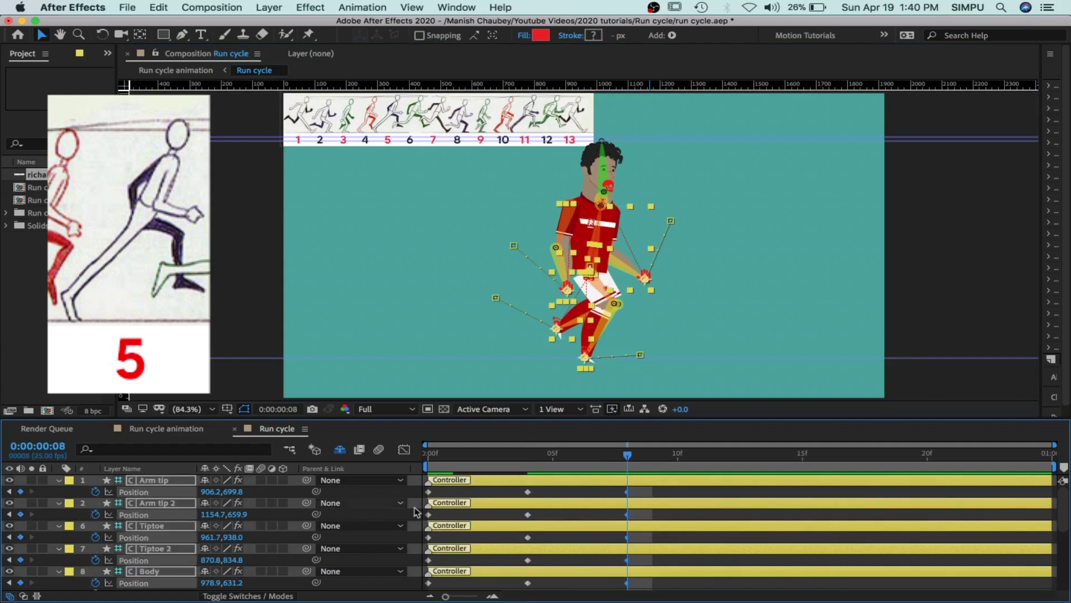
pyautogui.click(634, 495)
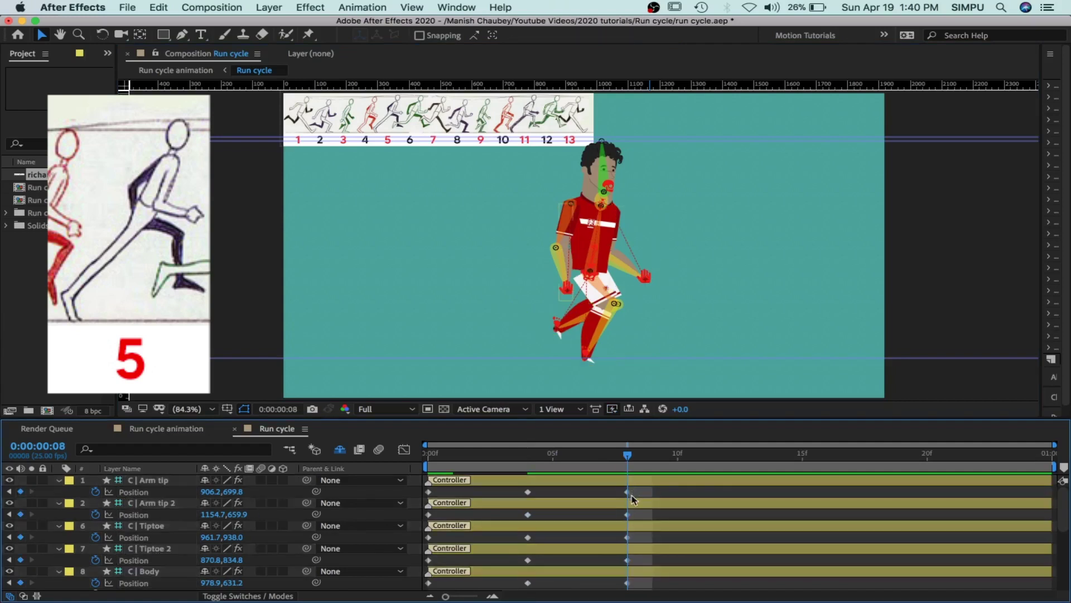
# - Raise the Body controller slightly and add a horizontal guide near the torso
pyautogui.click(628, 583)
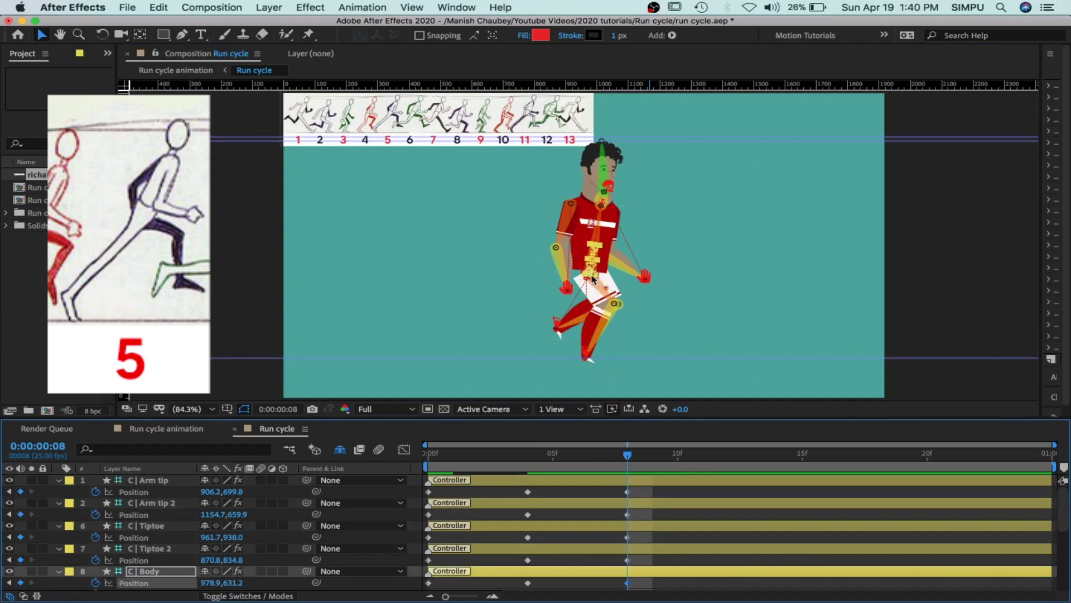
pyautogui.moveTo(590, 272); pyautogui.dragTo(590, 265)
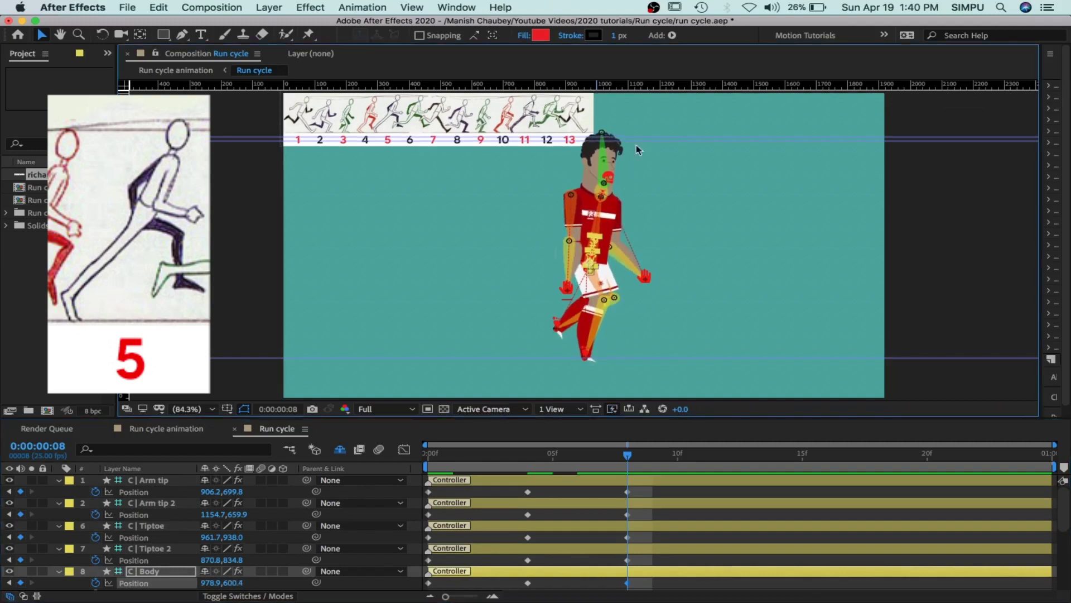
pyautogui.moveTo(658, 85); pyautogui.dragTo(659, 132)
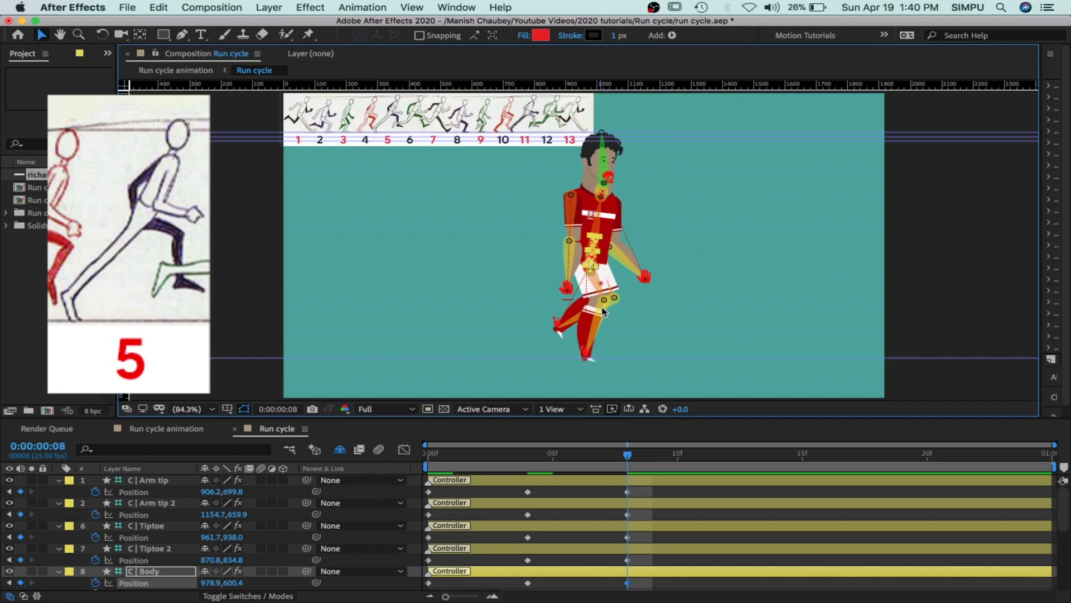
pyautogui.moveTo(587, 358); pyautogui.dragTo(587, 356)
# - Move the front Tiptoe foot back to the left
pyautogui.click(586, 357)
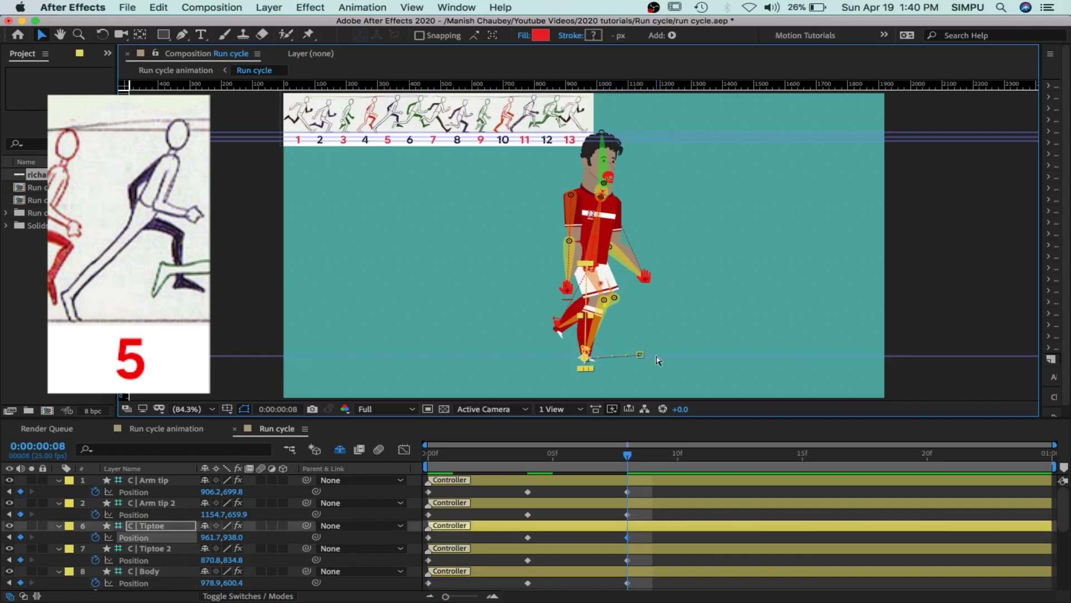
pyautogui.press('super+Down')
pyautogui.press('super+Down')
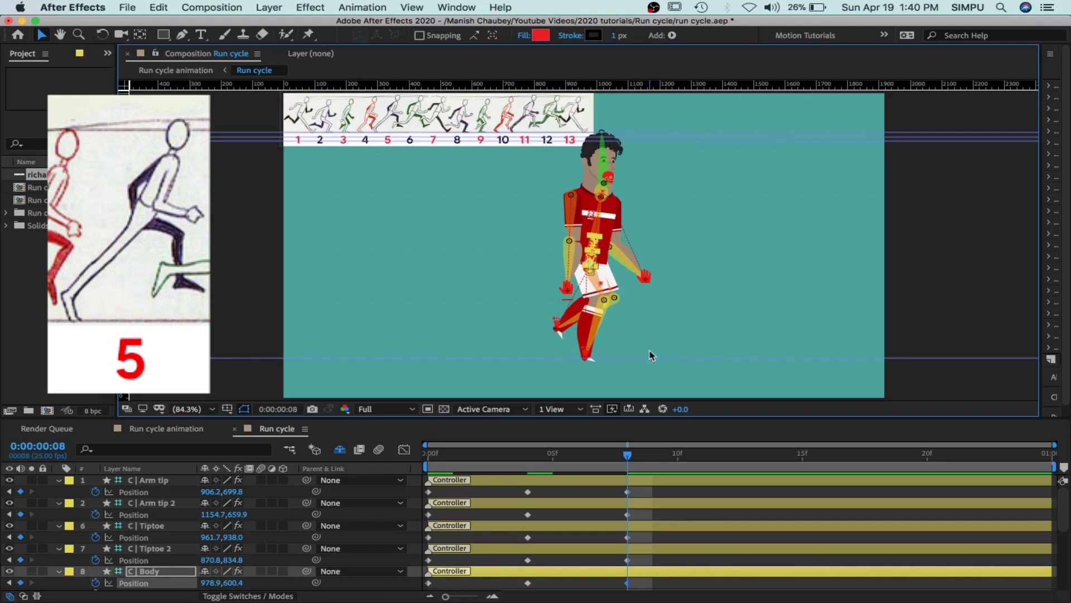
pyautogui.click(587, 359)
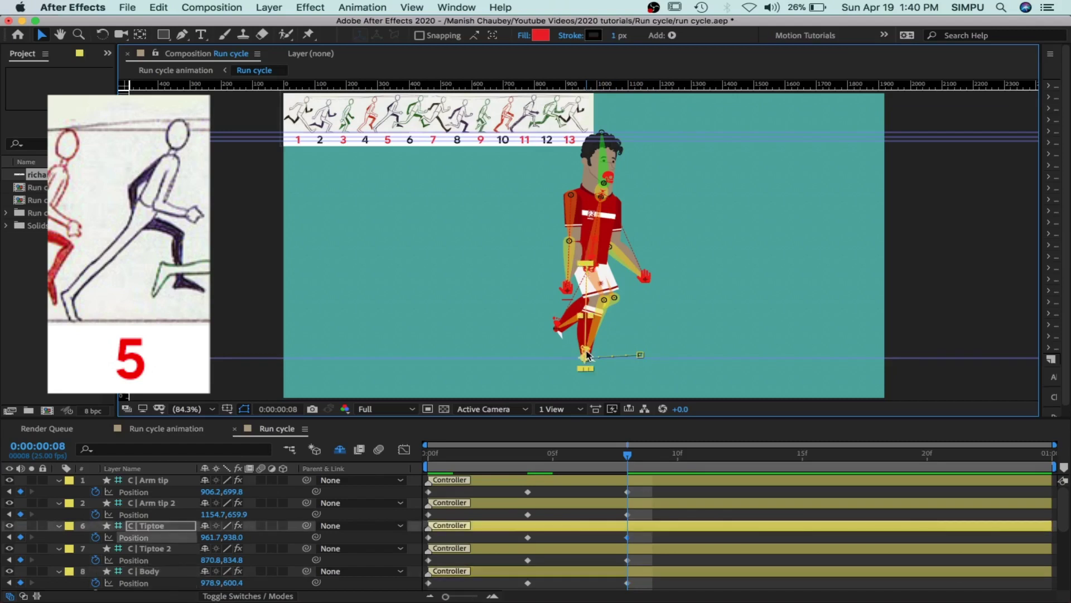
pyautogui.moveTo(587, 360); pyautogui.dragTo(534, 354)
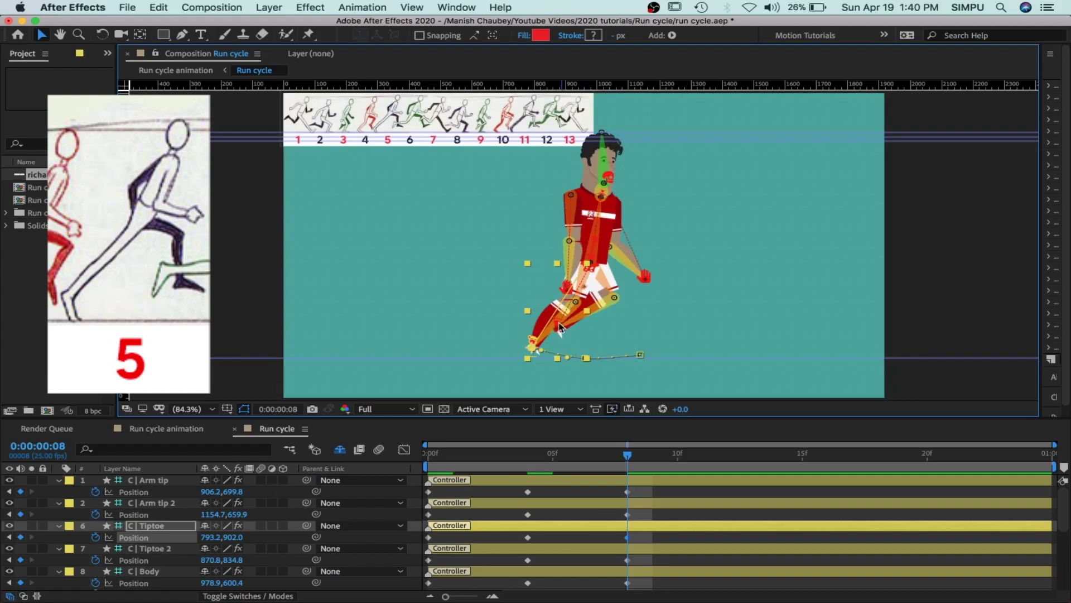
# - Swing the Tiptoe 2 foot forward to 1196.0,856.2 and raise it slightly
pyautogui.click(627, 560)
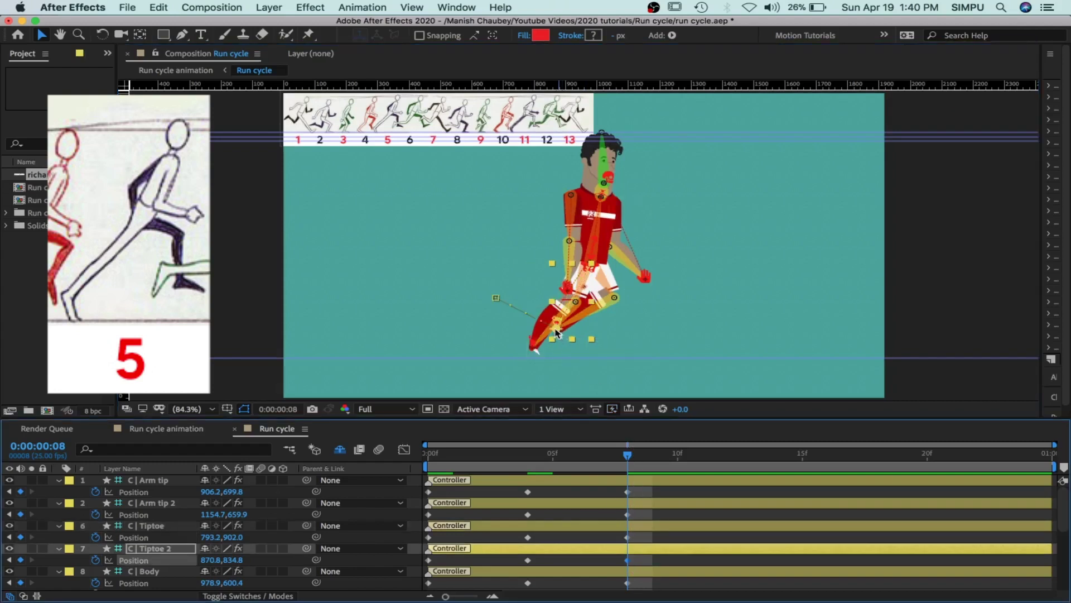
pyautogui.moveTo(556, 333); pyautogui.dragTo(659, 338)
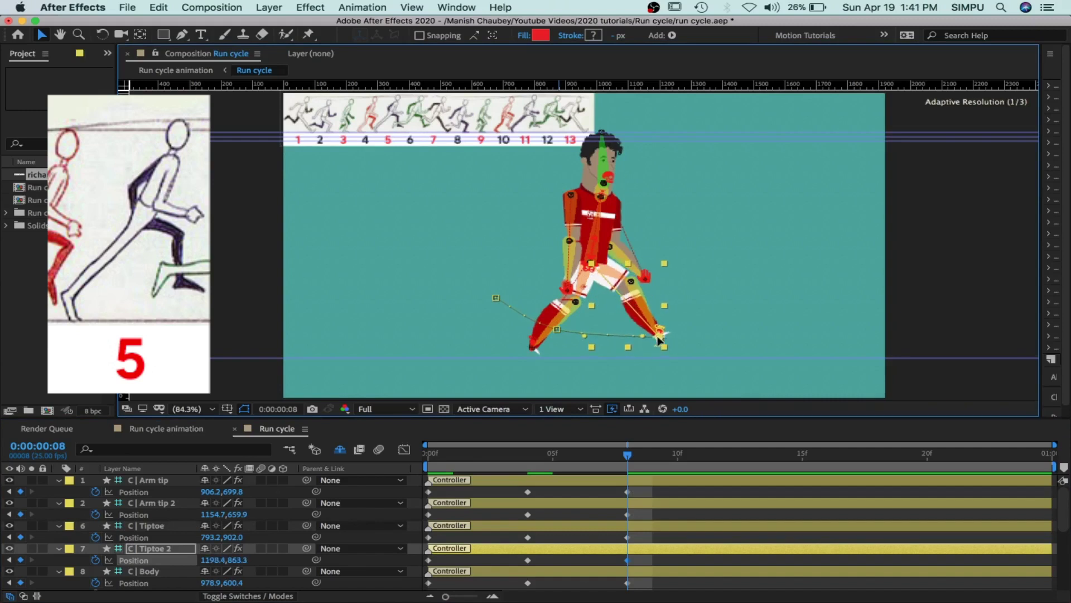
pyautogui.moveTo(659, 338); pyautogui.dragTo(658, 336)
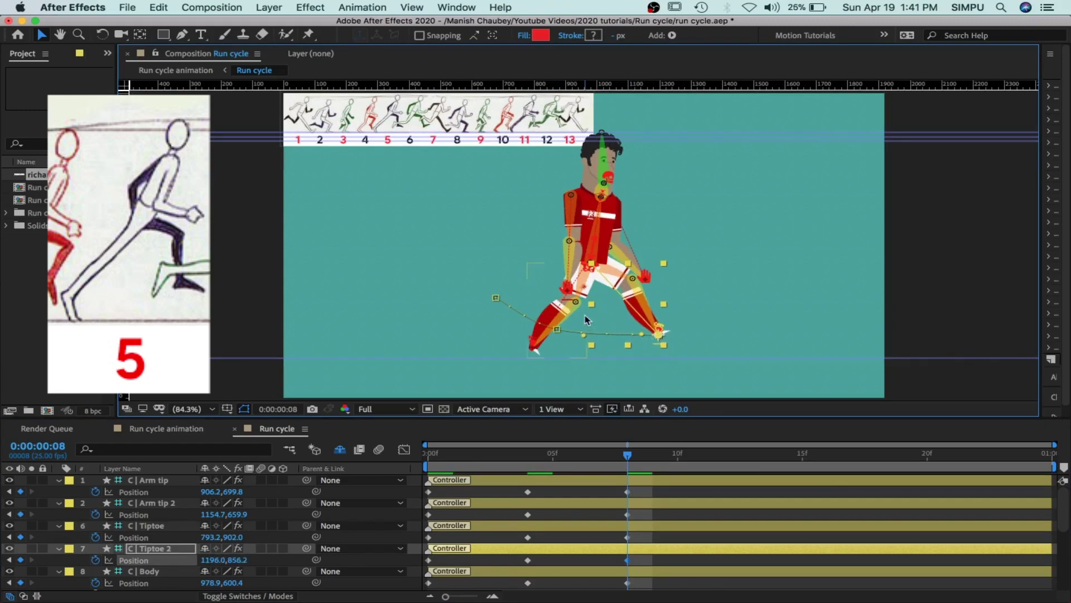
pyautogui.click(567, 295)
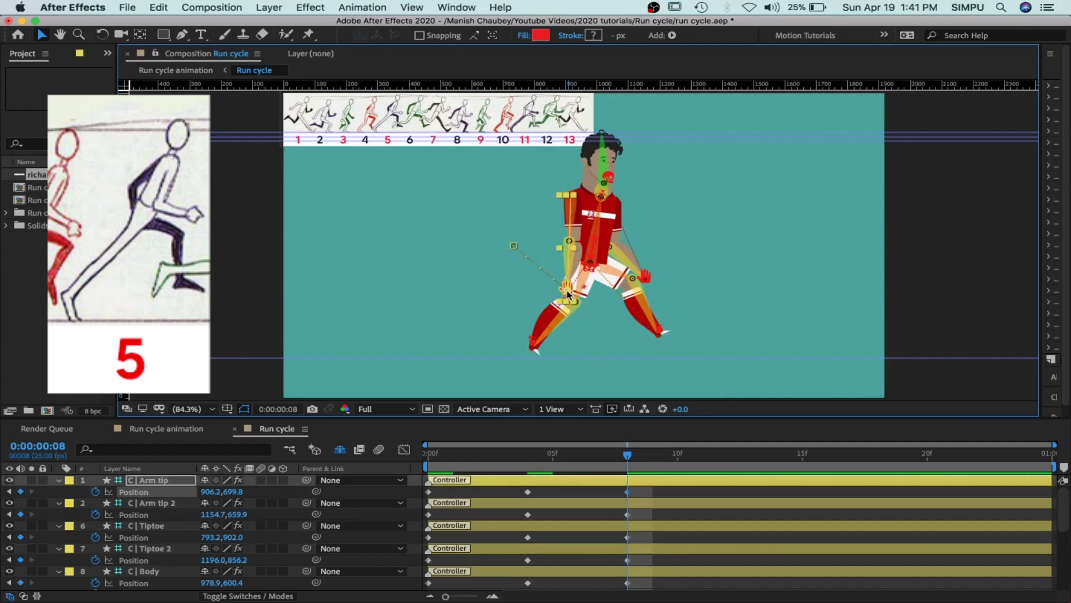
# - Raise the Arm tip hand forward and pull the Arm tip 2 hand in onto the body
pyautogui.moveTo(567, 295); pyautogui.dragTo(623, 263)
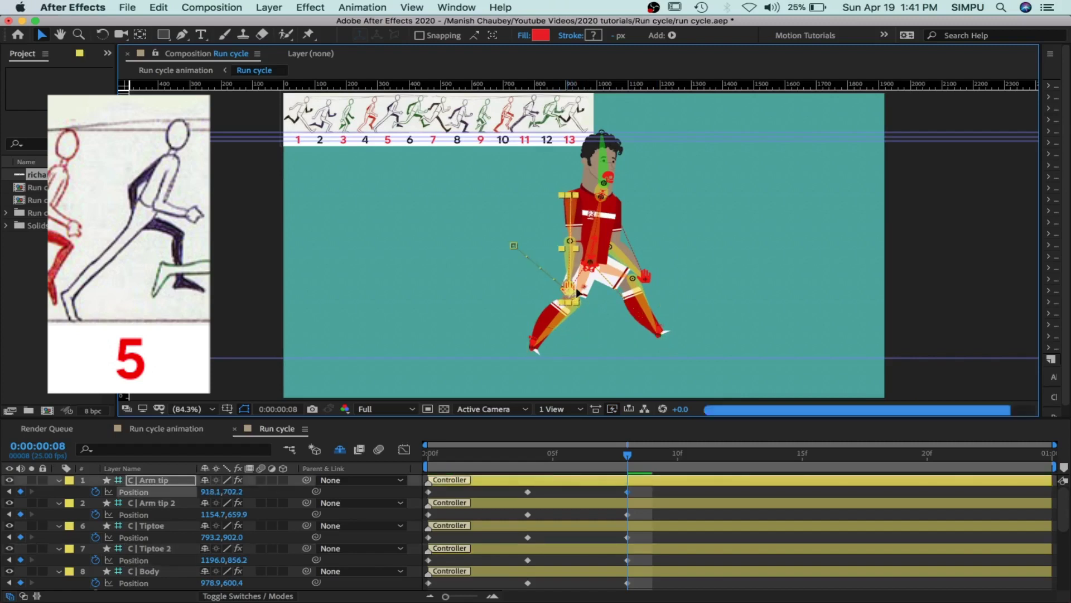
pyautogui.moveTo(622, 258); pyautogui.dragTo(644, 247)
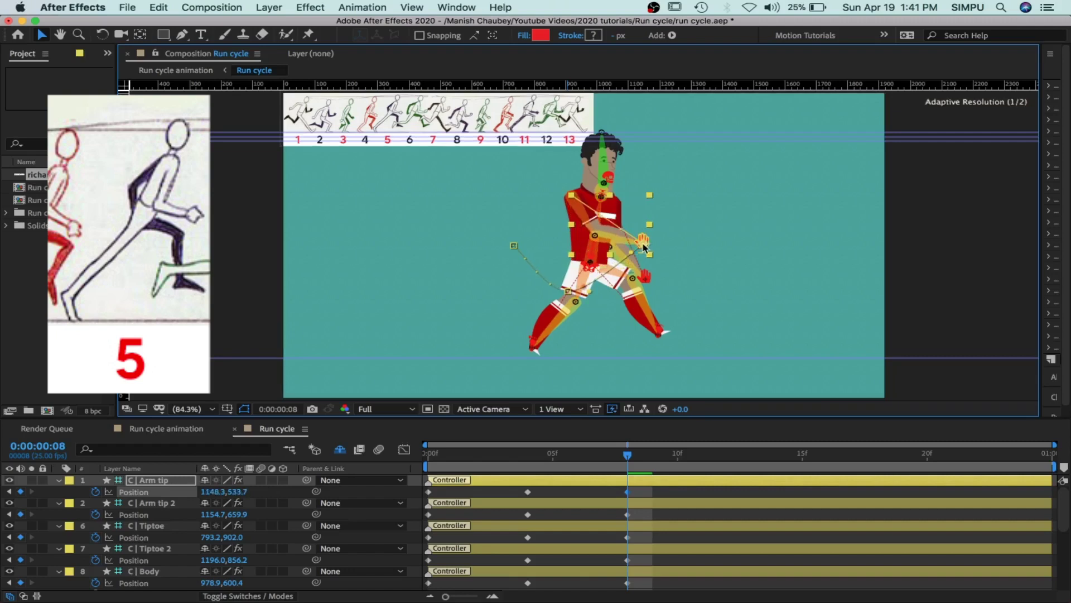
pyautogui.click(647, 282)
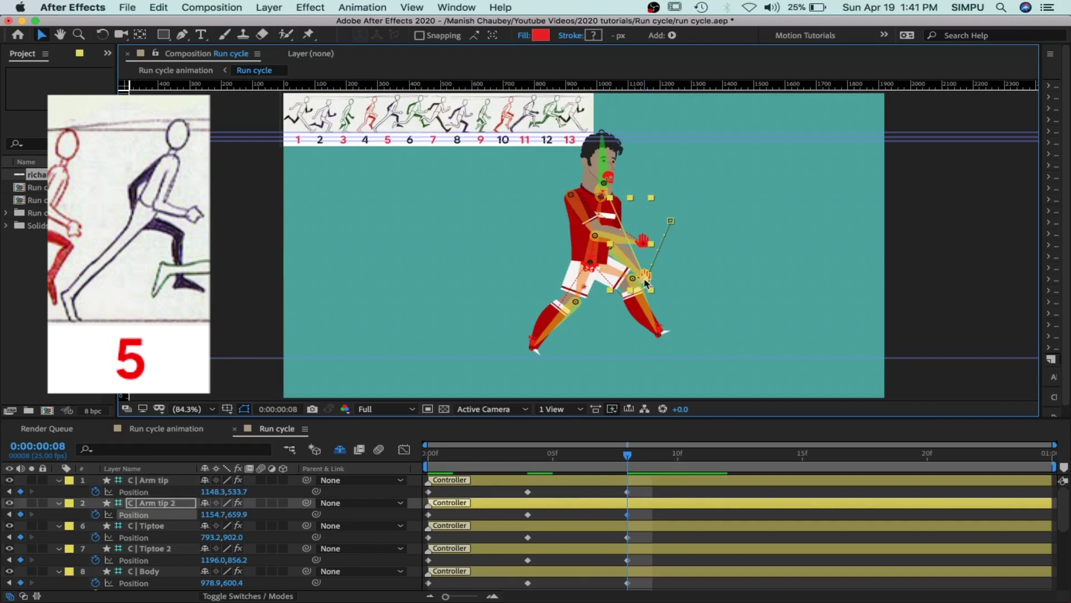
pyautogui.moveTo(643, 277); pyautogui.dragTo(586, 268)
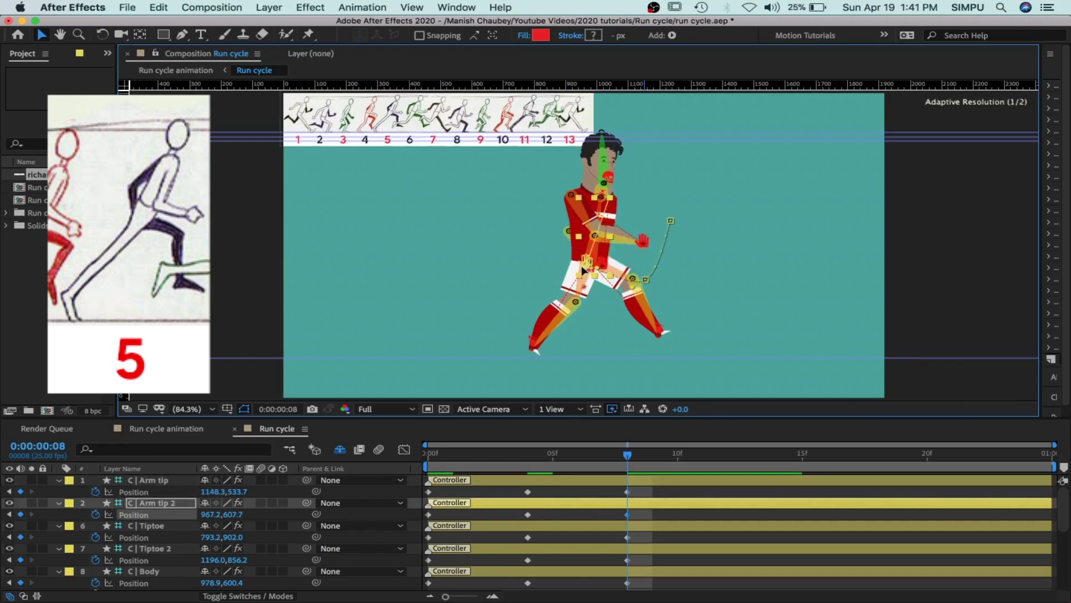
pyautogui.moveTo(585, 267); pyautogui.dragTo(568, 265)
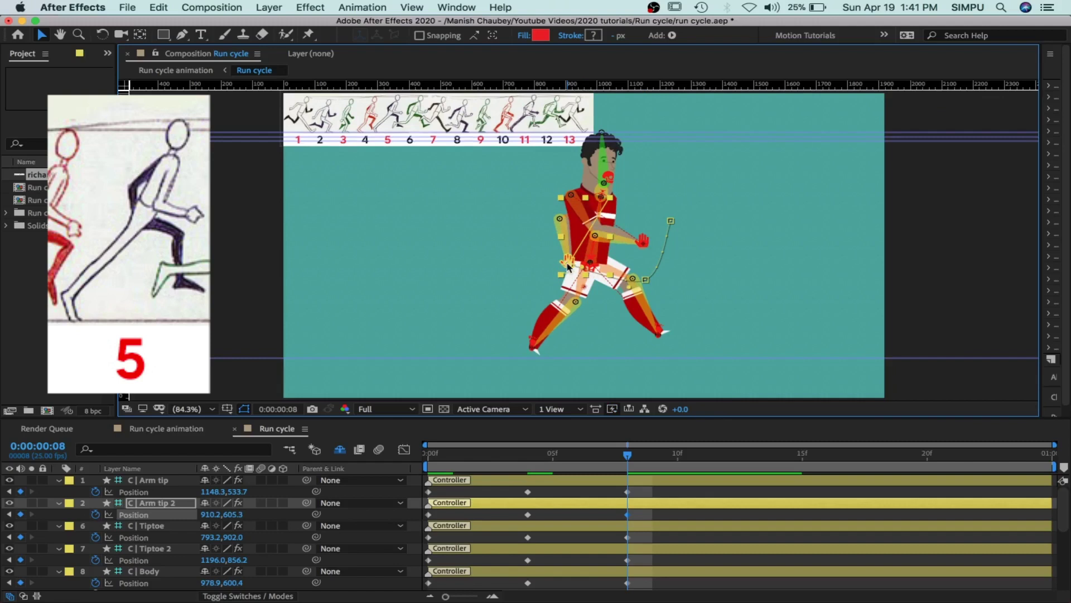
pyautogui.moveTo(569, 267); pyautogui.dragTo(572, 265)
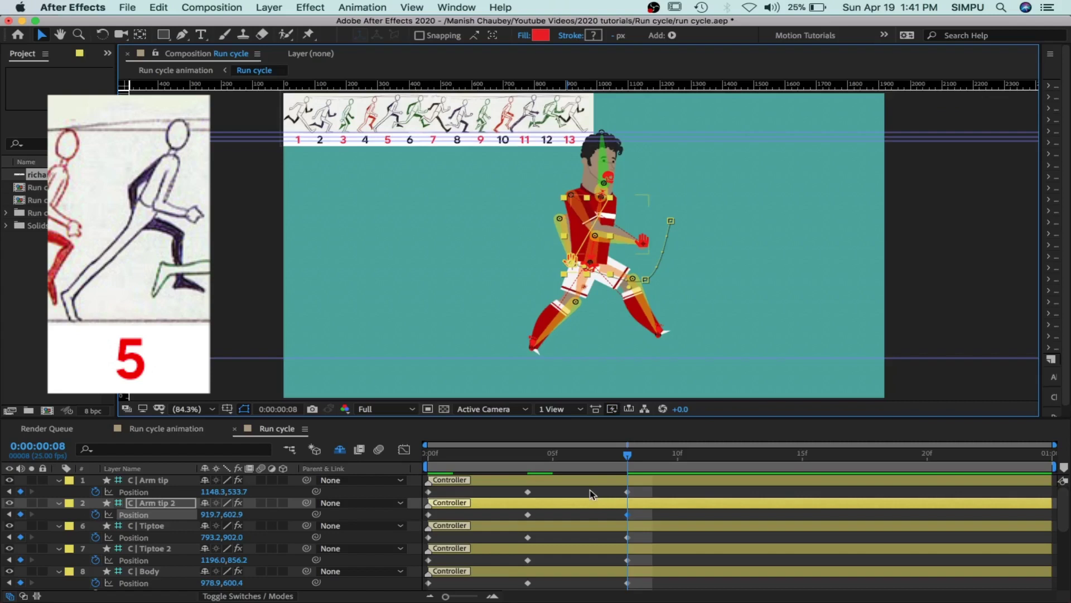
# - Nudge the Tiptoe foot slightly left to 786.0,902.0, then advance toward drawing 7
pyautogui.click(533, 350)
pyautogui.moveTo(532, 350); pyautogui.dragTo(529, 350)
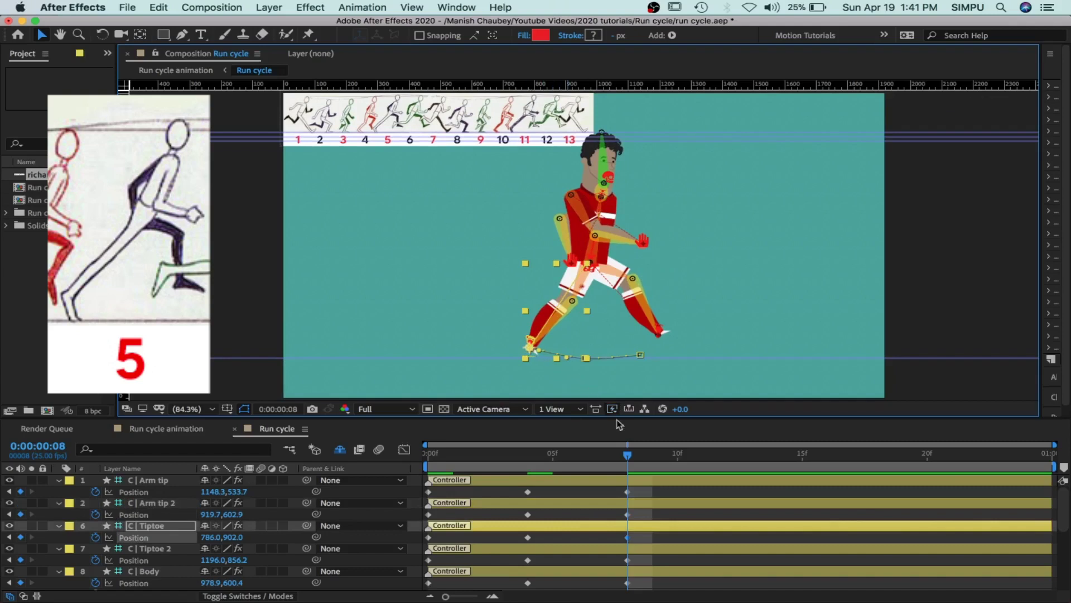
pyautogui.click(661, 491)
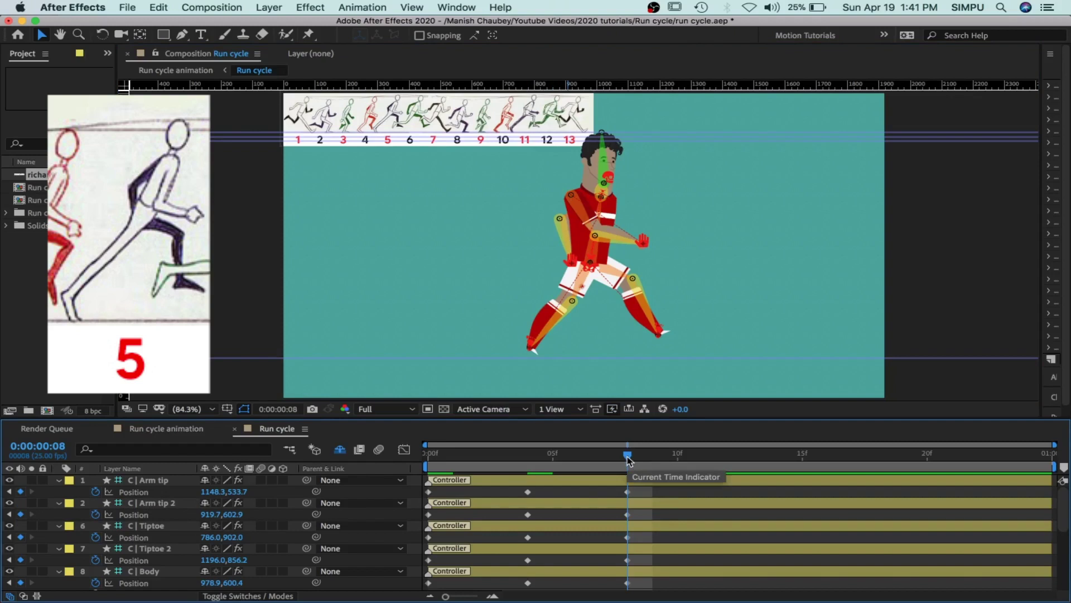
pyautogui.moveTo(628, 460); pyautogui.dragTo(714, 469)
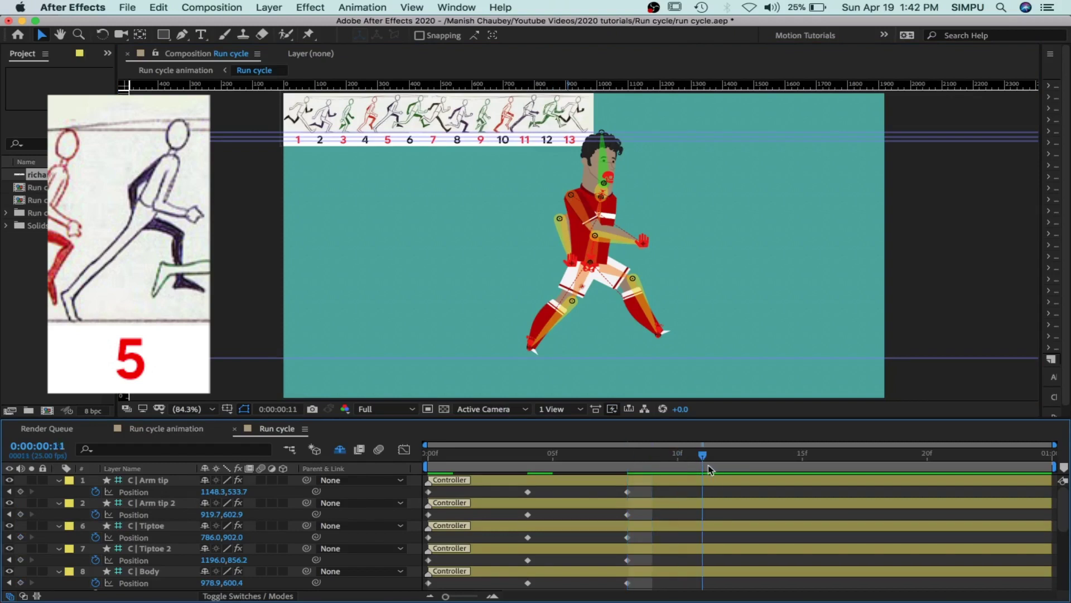
# - Add Position keyframes on all five controllers at frame 12
pyautogui.click(721, 481)
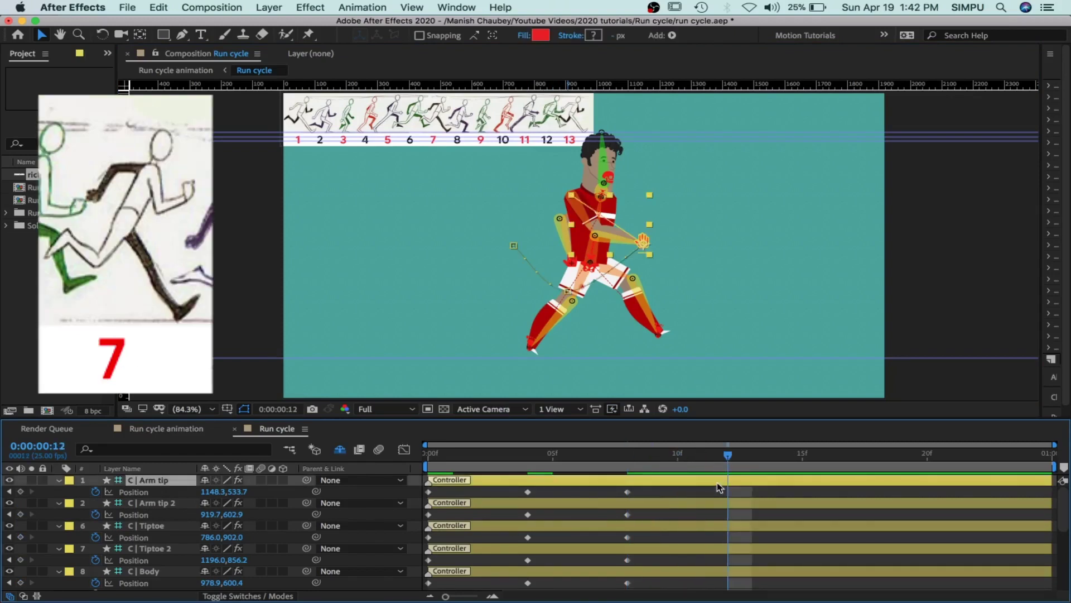
pyautogui.keyDown('shift'); pyautogui.click(742, 572); pyautogui.keyUp('shift')
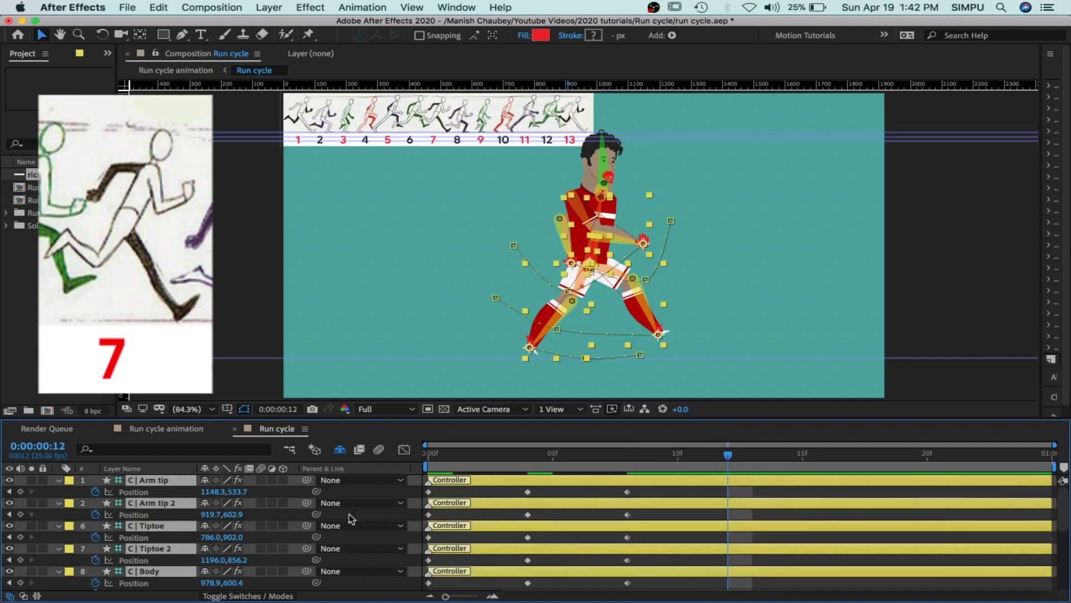
pyautogui.click(21, 491)
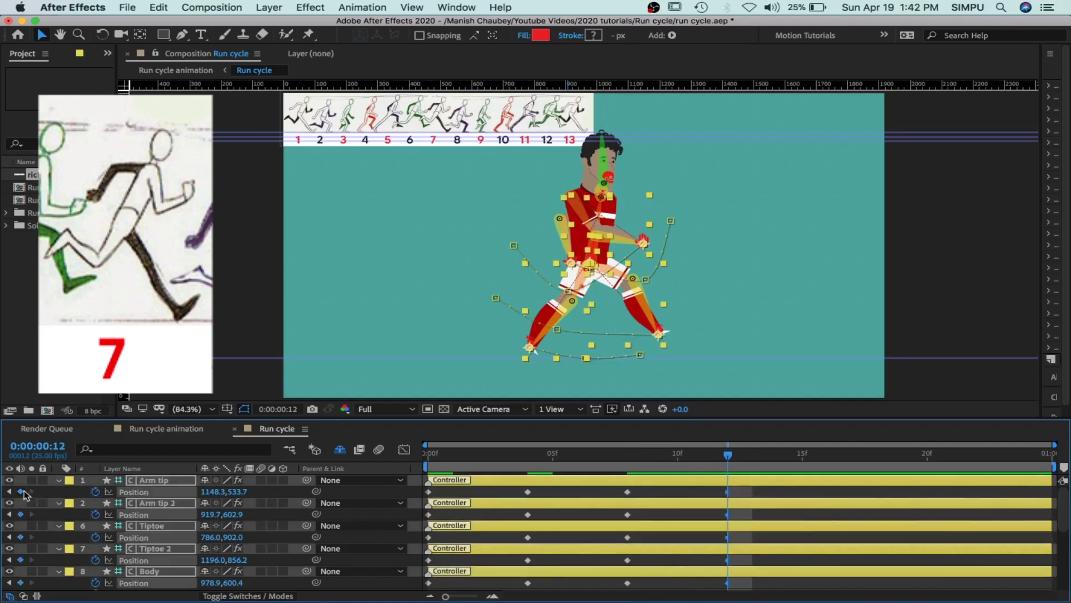
pyautogui.click(735, 498)
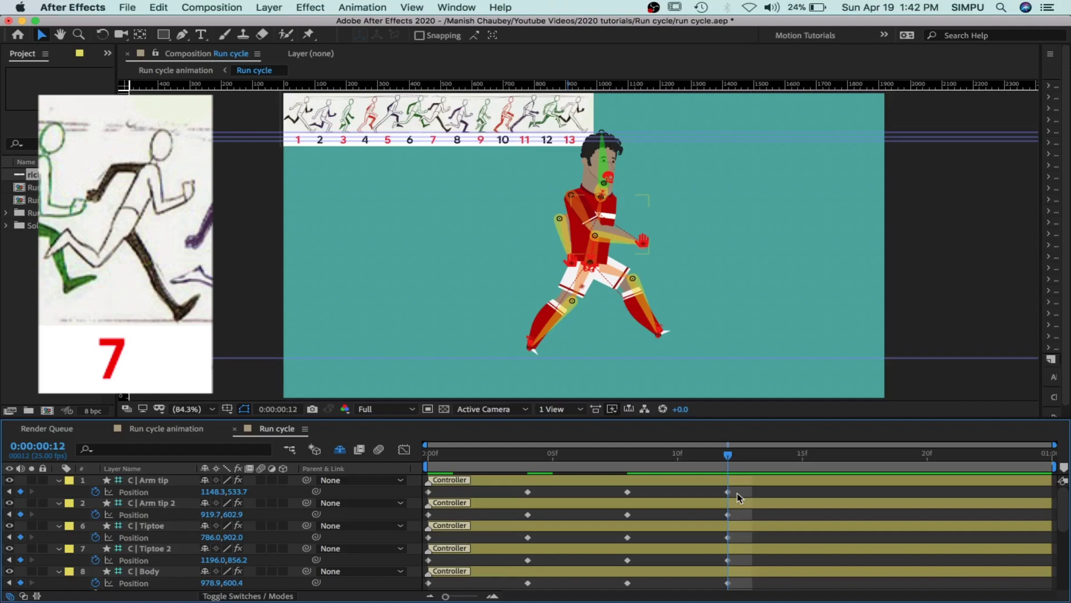
# - Lower the Body controller to 978.9,617.0 for reference pose 7
pyautogui.click(727, 582)
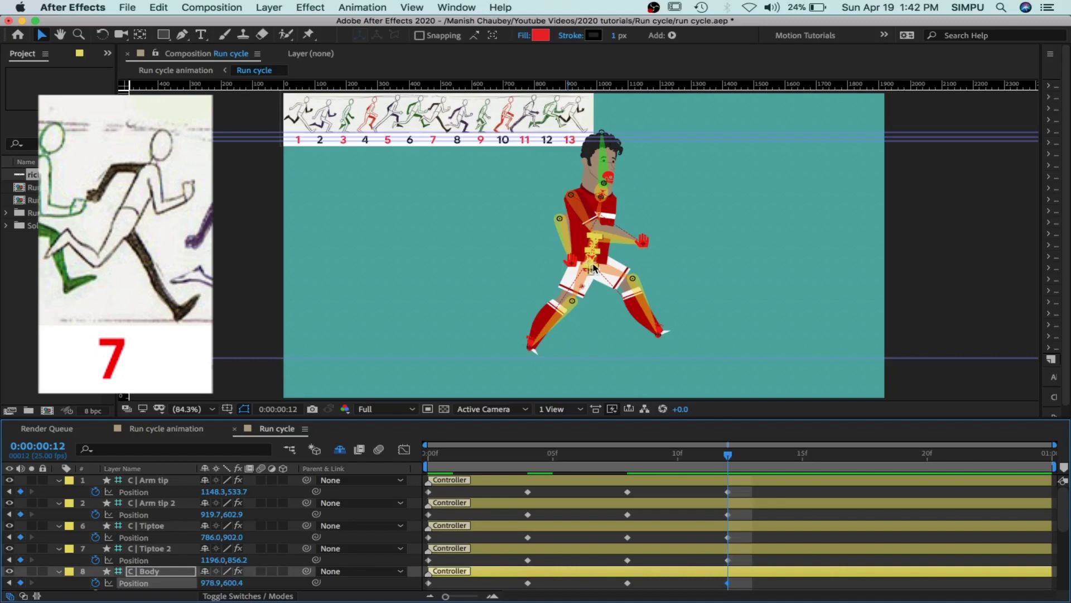
pyautogui.moveTo(589, 263); pyautogui.dragTo(593, 267)
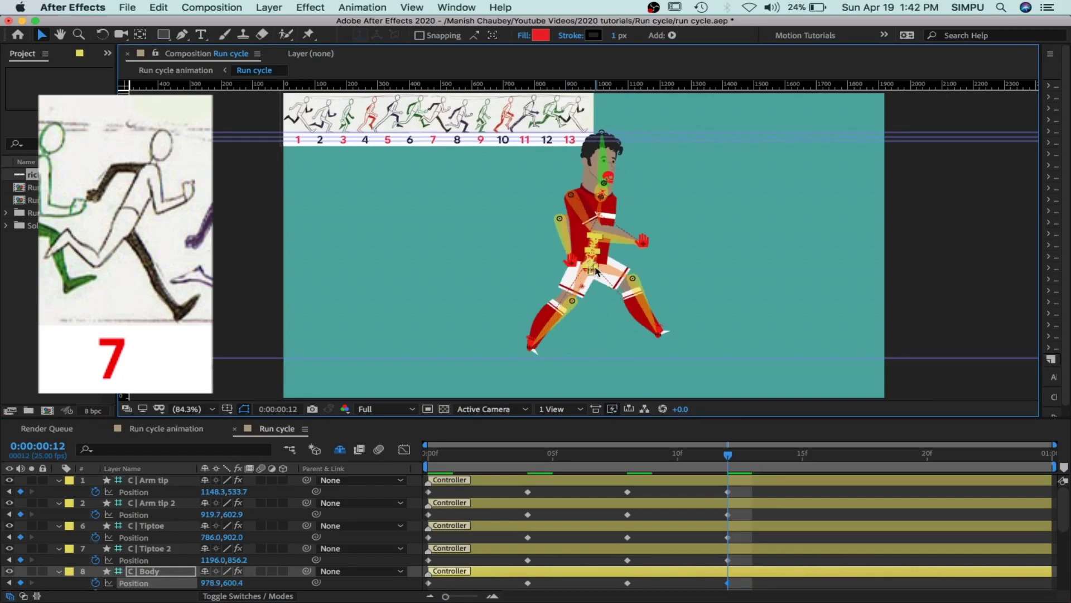
pyautogui.moveTo(591, 268); pyautogui.dragTo(595, 272)
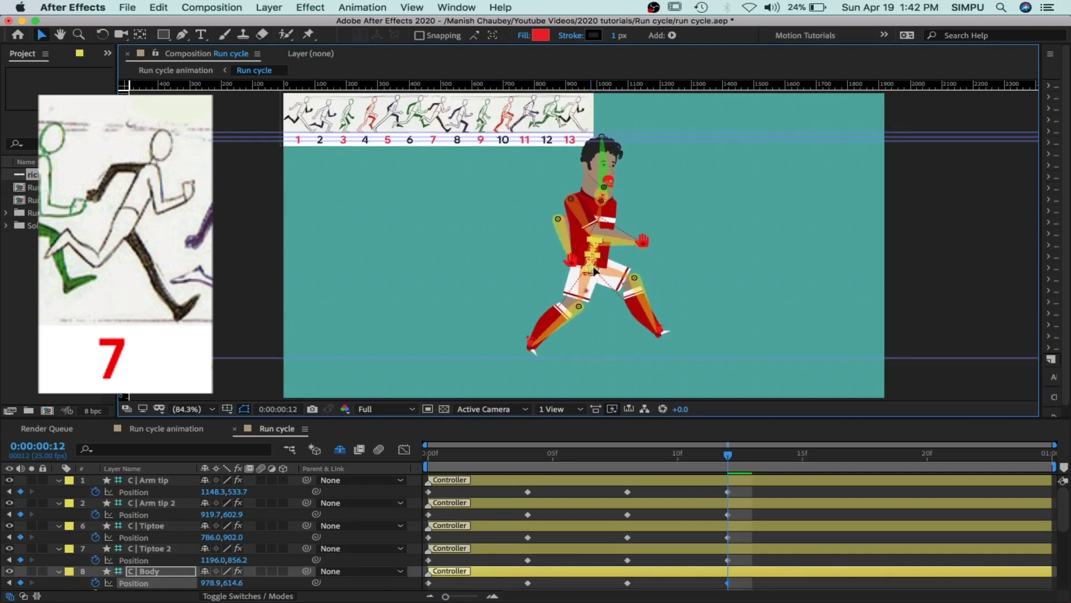
pyautogui.press('Down')
pyautogui.press('Down')
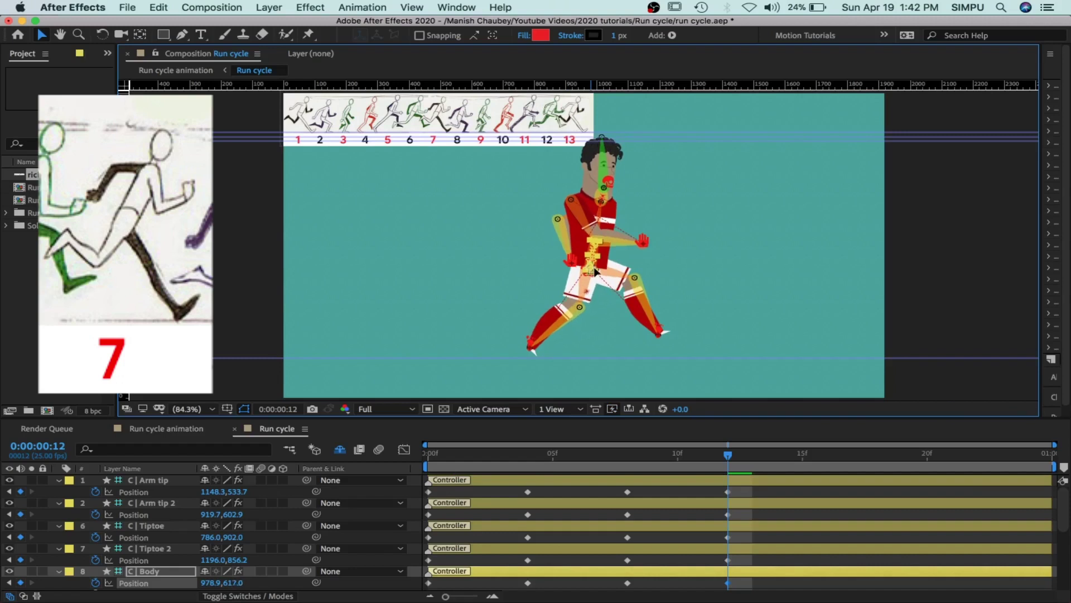
# - Lift the Tiptoe foot up and back behind the runner
pyautogui.click(531, 348)
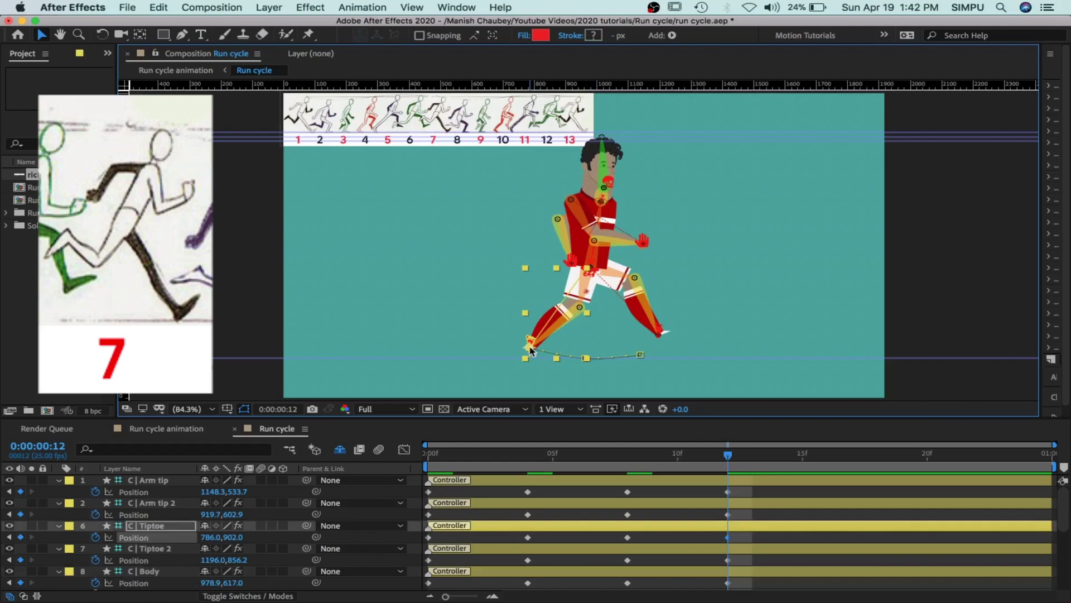
pyautogui.moveTo(531, 349); pyautogui.dragTo(495, 299)
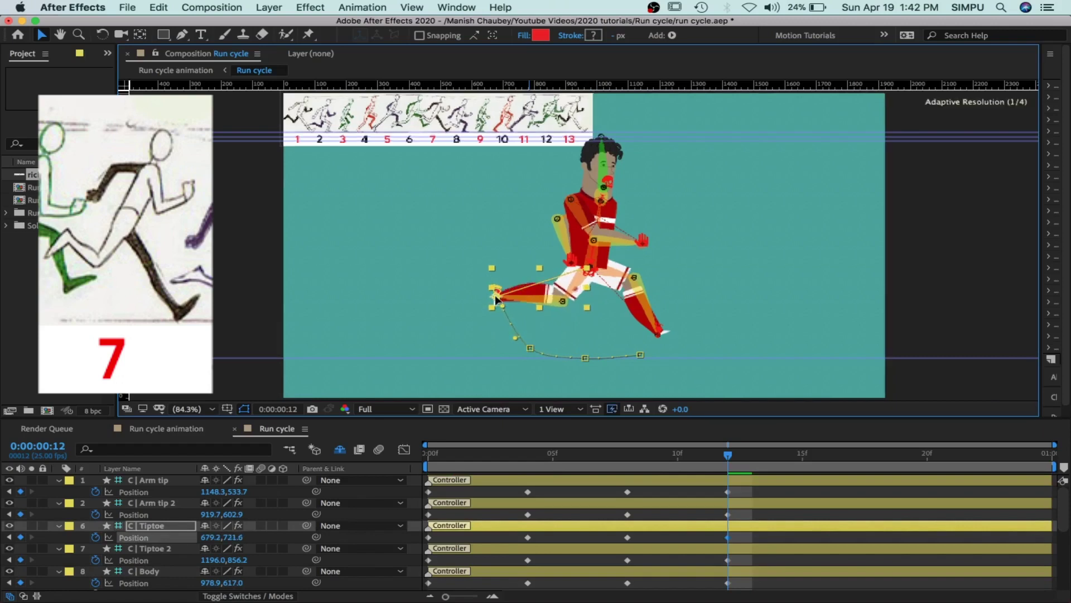
pyautogui.click(660, 334)
pyautogui.click(653, 340)
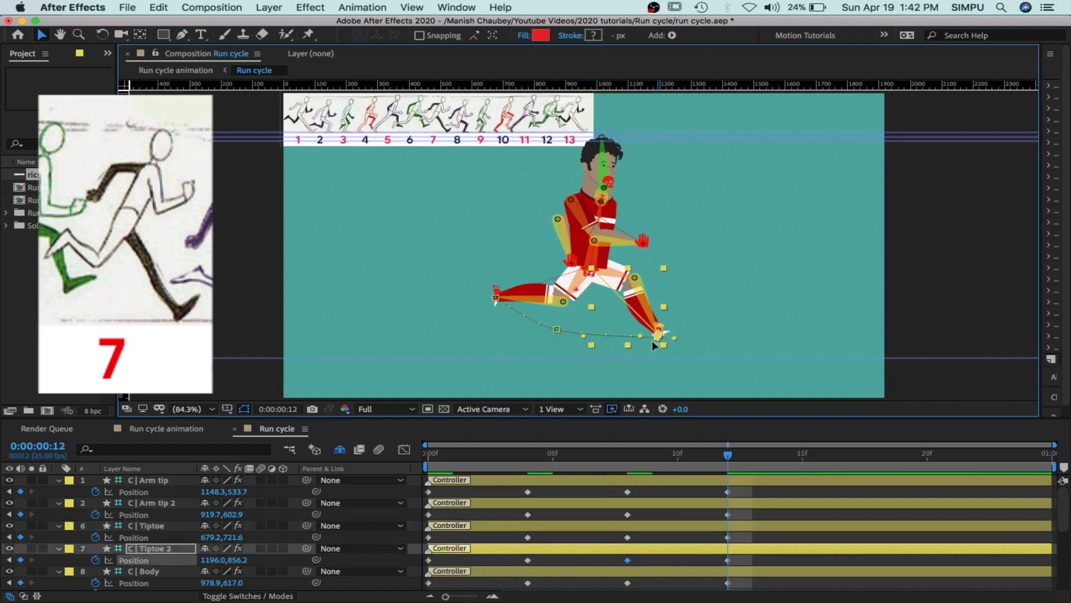
pyautogui.click(659, 335)
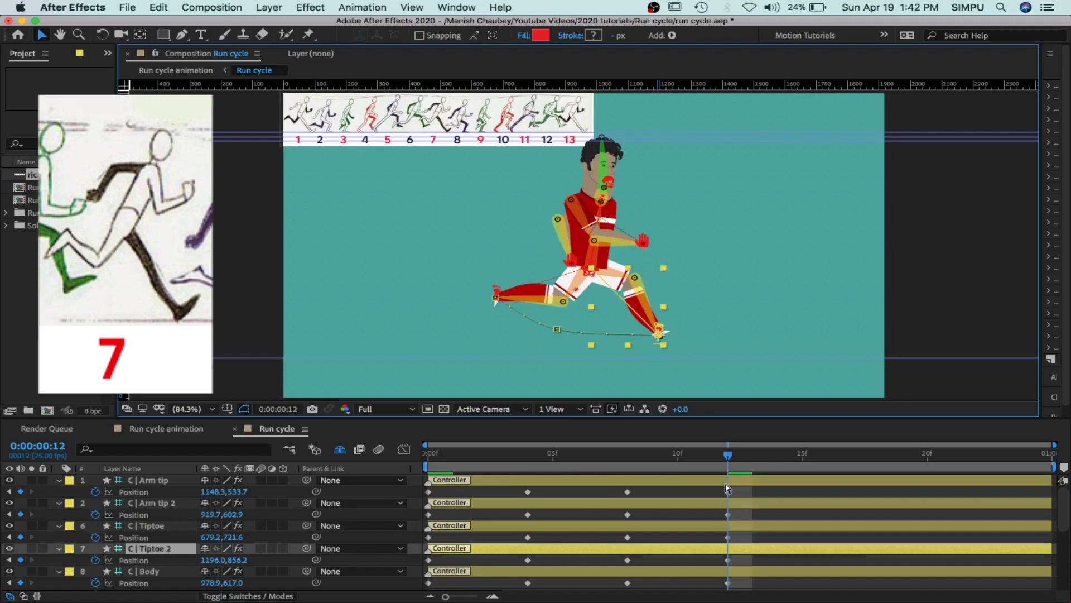
# - Plant the Tiptoe 2 foot on the ground in front at 1165.2,924.0
pyautogui.click(728, 560)
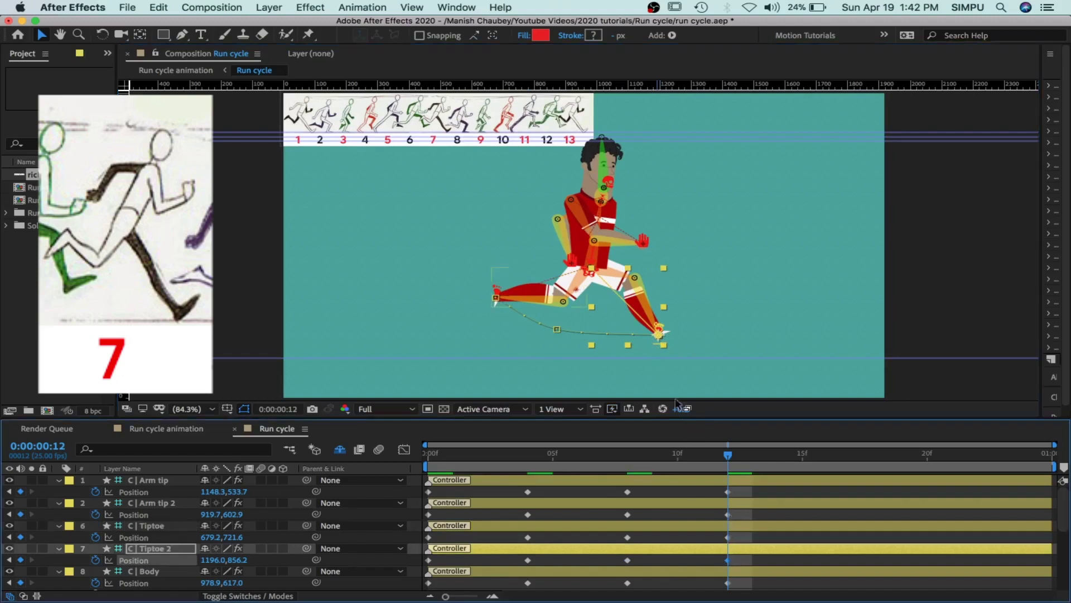
pyautogui.moveTo(654, 340); pyautogui.dragTo(649, 349)
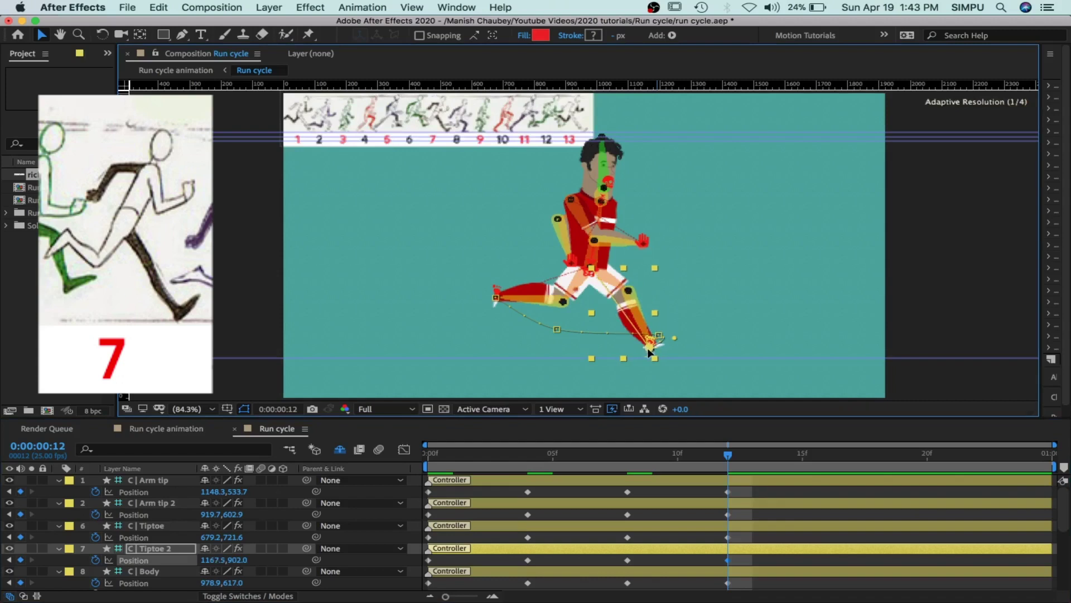
pyautogui.moveTo(648, 347); pyautogui.dragTo(656, 357)
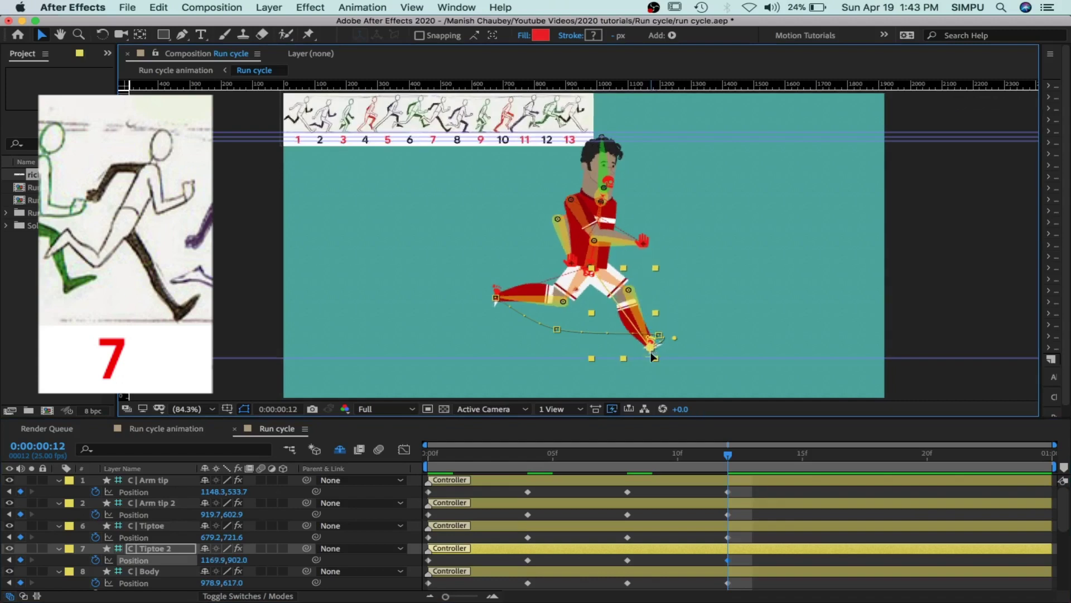
pyautogui.moveTo(654, 357); pyautogui.dragTo(651, 359)
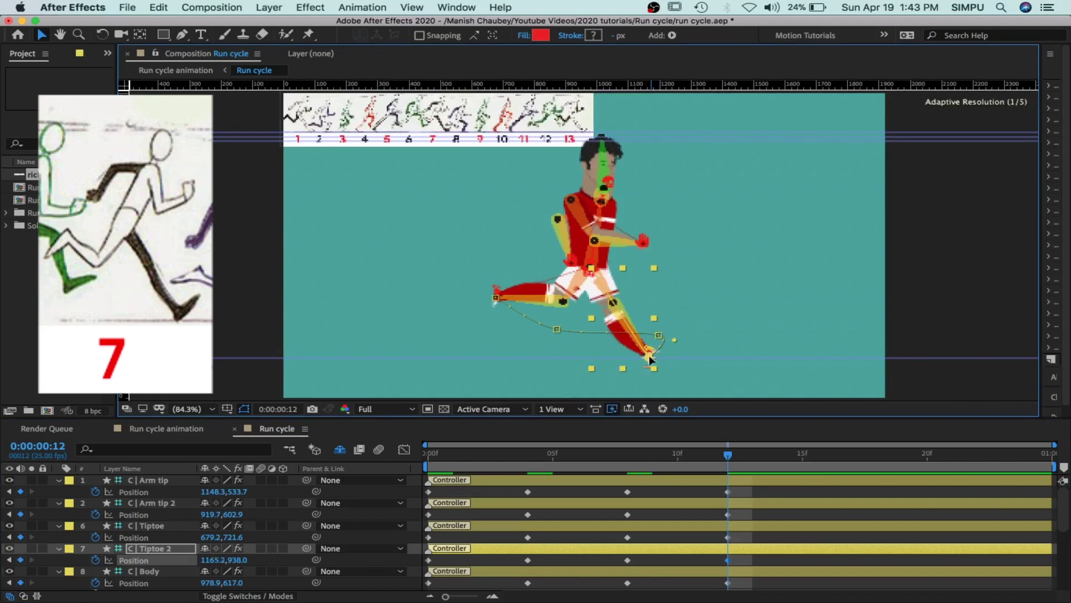
pyautogui.press('Up')
pyautogui.press('Up')
pyautogui.press('Up')
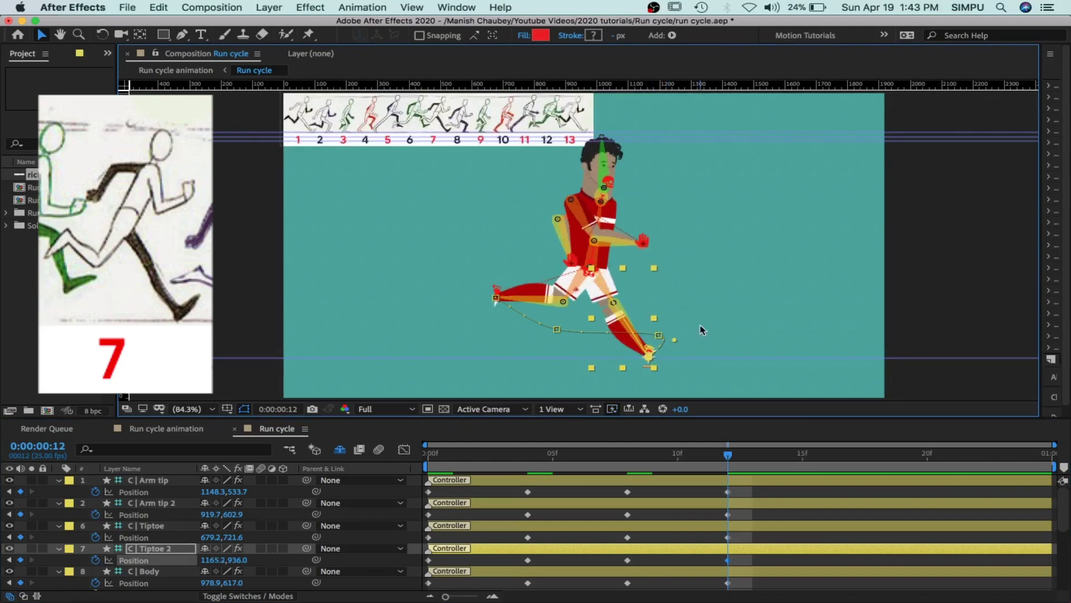
pyautogui.press('Up')
pyautogui.press('Up')
pyautogui.press('Up')
pyautogui.press('Up')
pyautogui.press('Up')
pyautogui.press('Up')
pyautogui.press('Up')
pyautogui.press('Up')
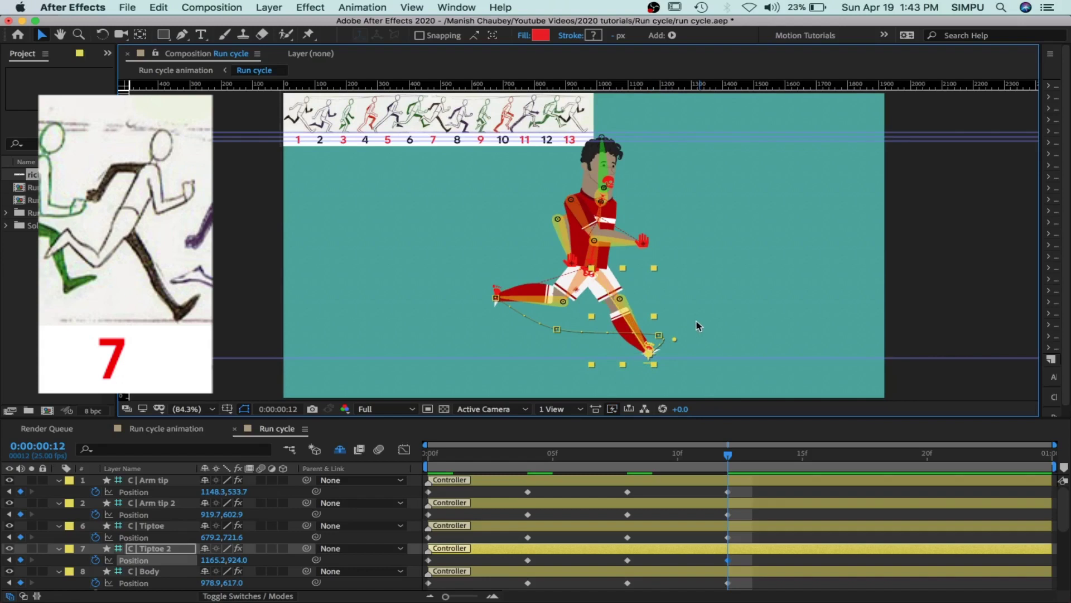
# - Swing Arm tip 2 up behind the body and raise Arm tip to 1176.8,410.2
pyautogui.click(570, 265)
pyautogui.moveTo(570, 266); pyautogui.dragTo(539, 249)
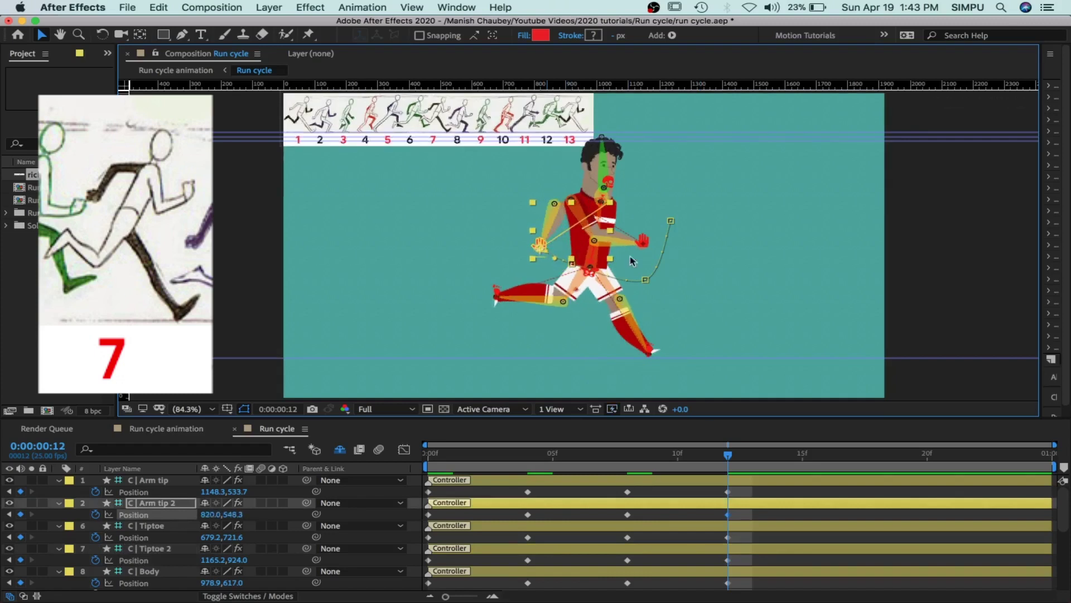
pyautogui.click(643, 243)
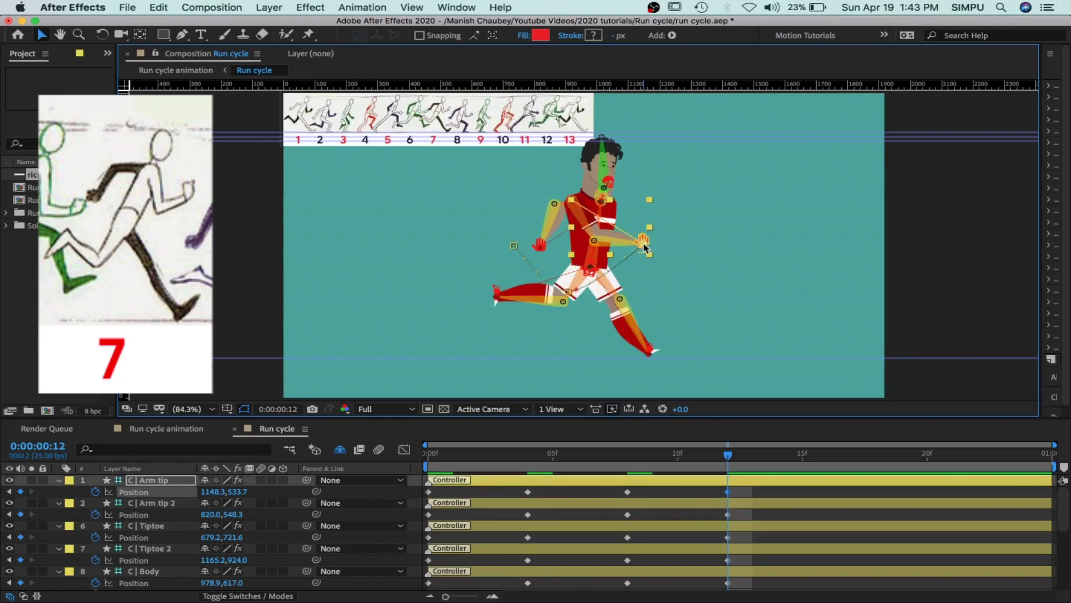
pyautogui.moveTo(648, 243); pyautogui.dragTo(652, 216)
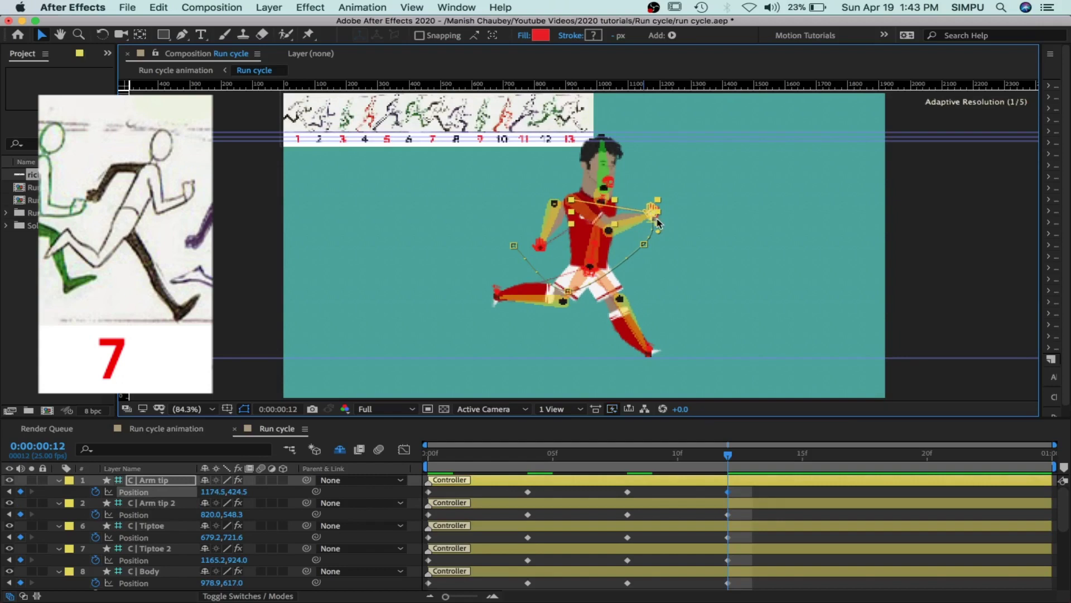
pyautogui.moveTo(653, 212); pyautogui.dragTo(653, 205)
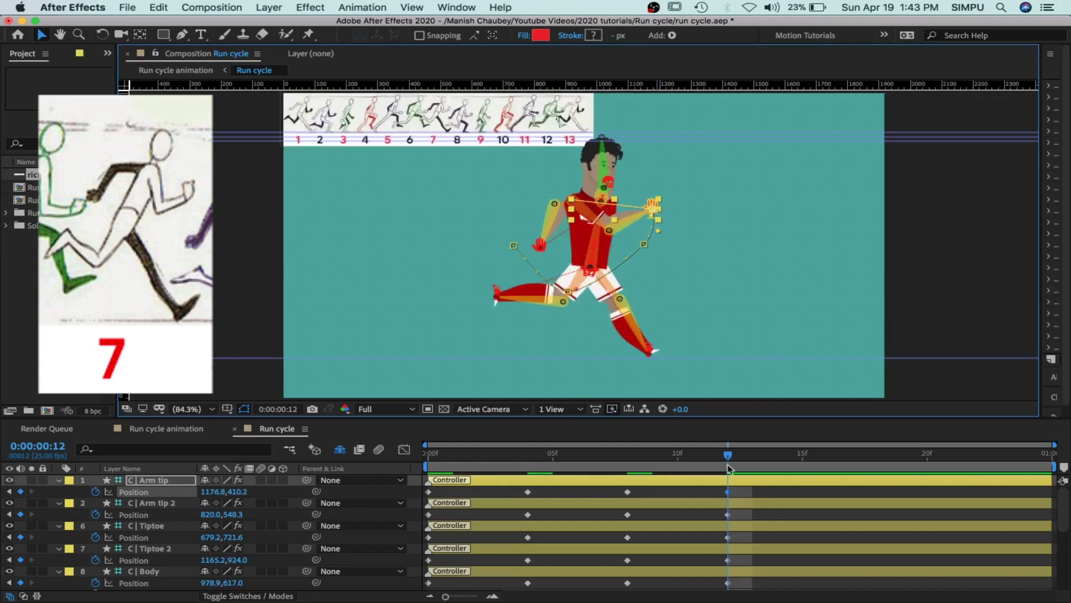
pyautogui.click(747, 496)
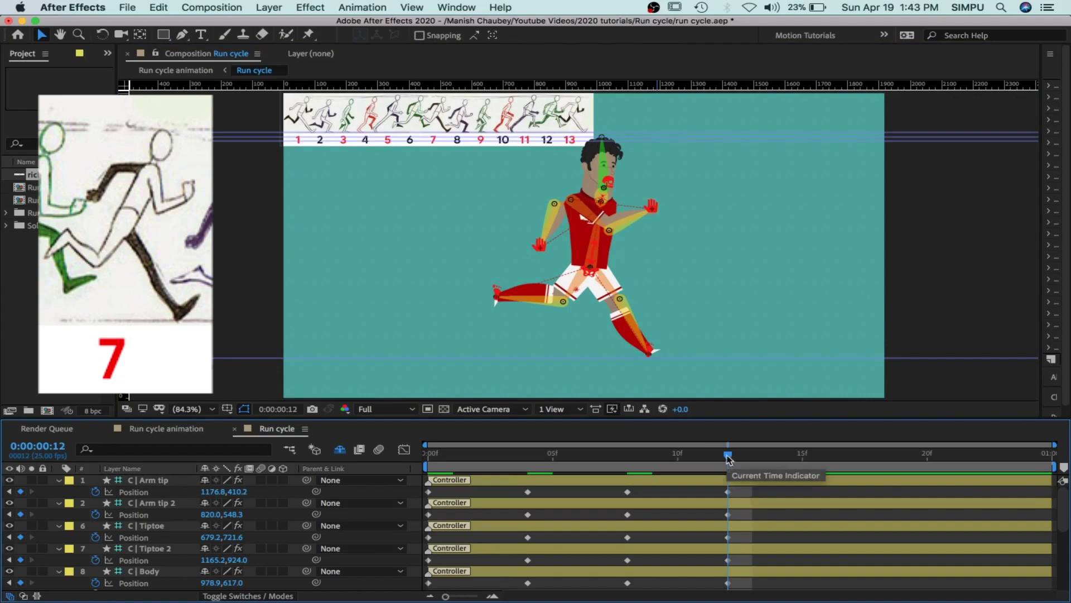
pyautogui.moveTo(728, 457); pyautogui.dragTo(835, 473)
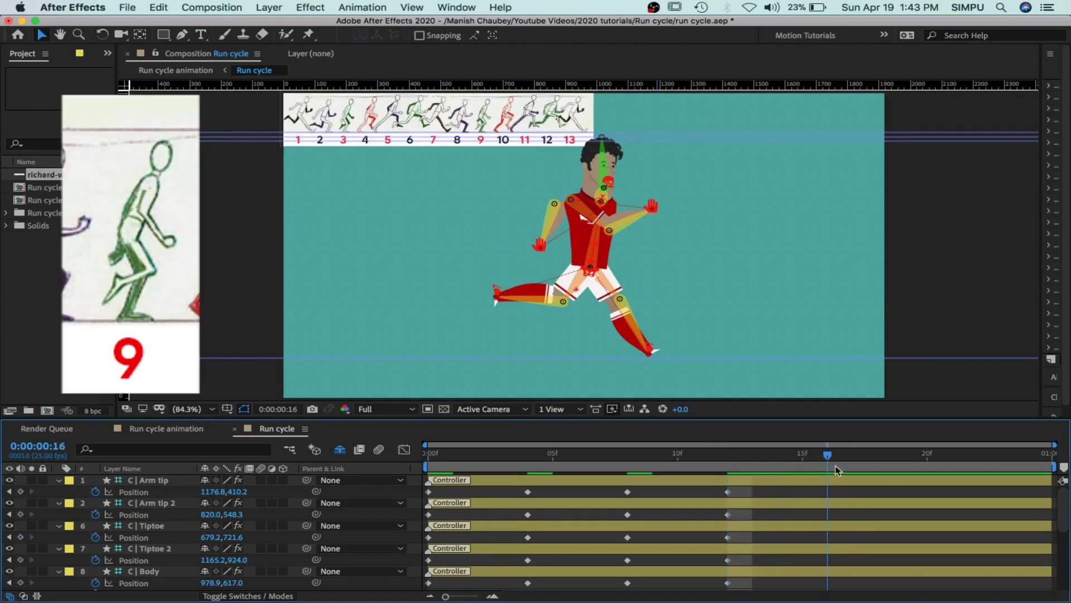
# - Add Position keyframes on all five rig controllers at frame 16
pyautogui.click(836, 485)
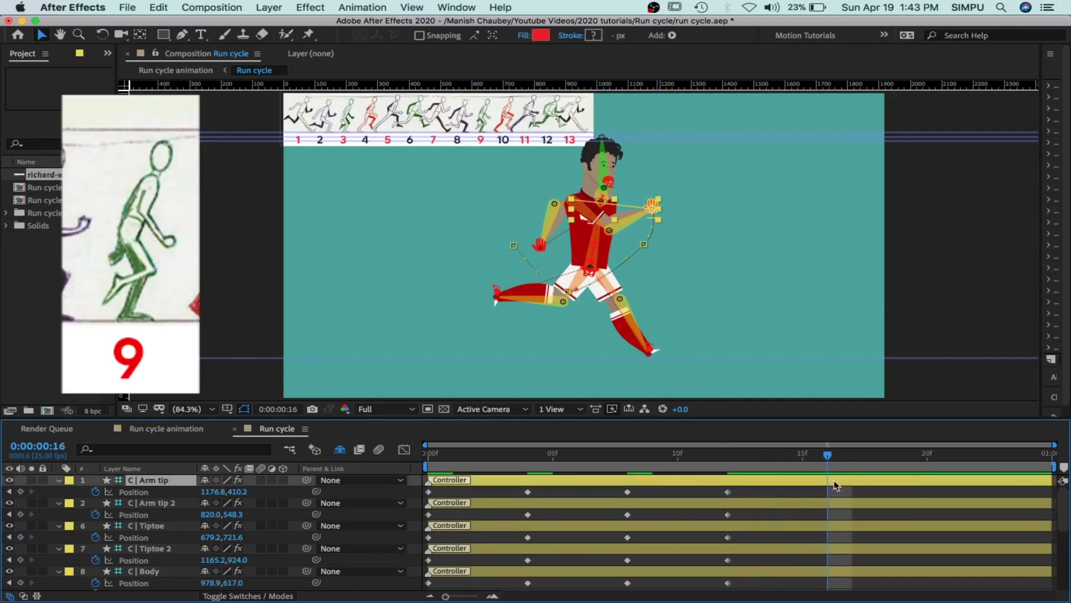
pyautogui.keyDown('shift'); pyautogui.click(835, 571); pyautogui.keyUp('shift')
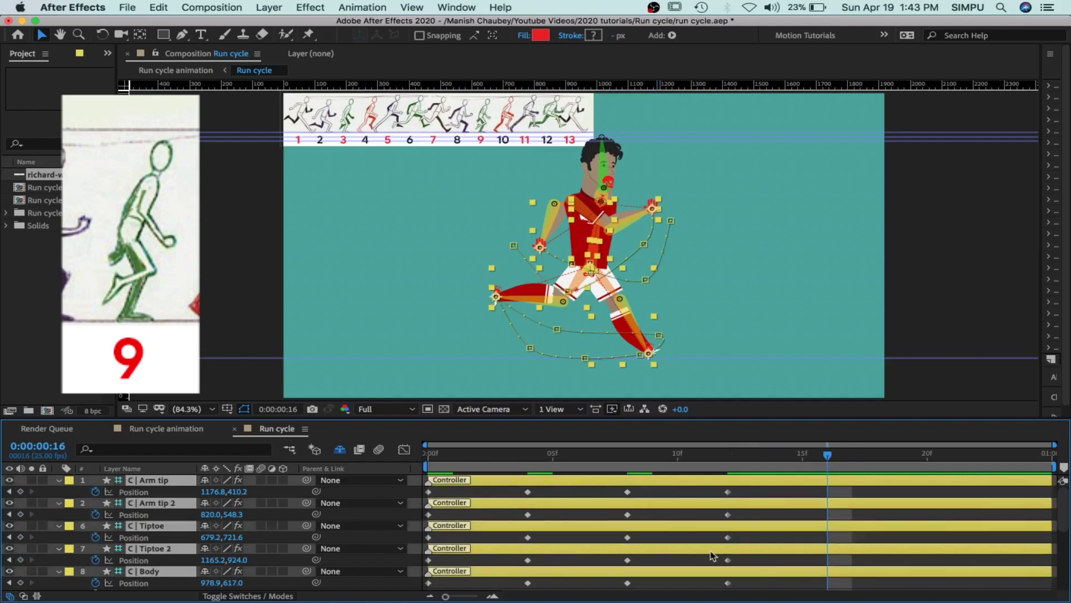
pyautogui.click(22, 491)
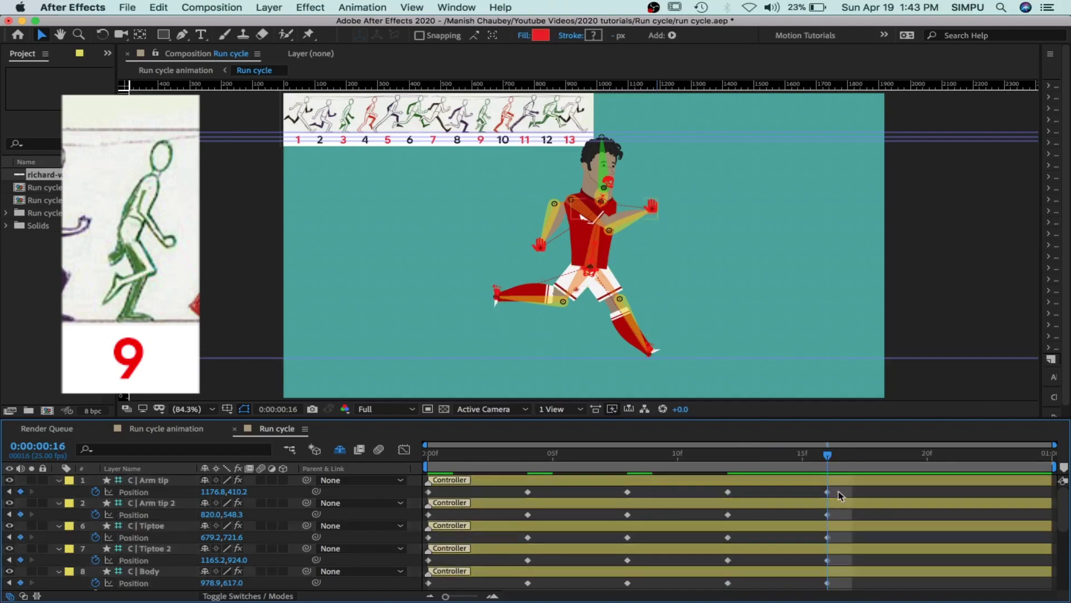
pyautogui.click(839, 496)
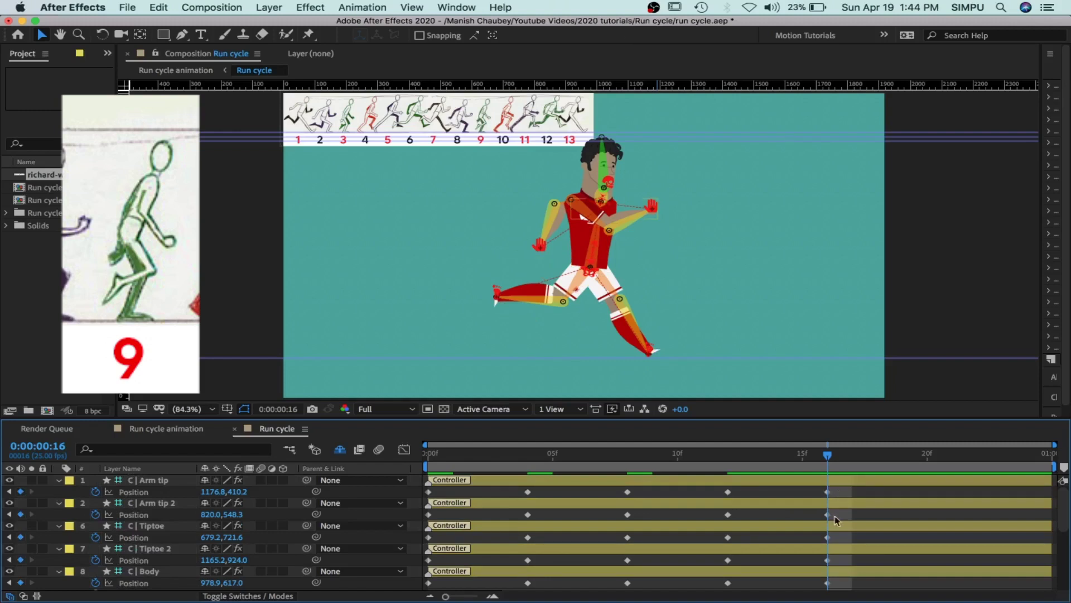
# - Lower the Body slightly and move the Tiptoe 2 foot back to the left
pyautogui.click(828, 583)
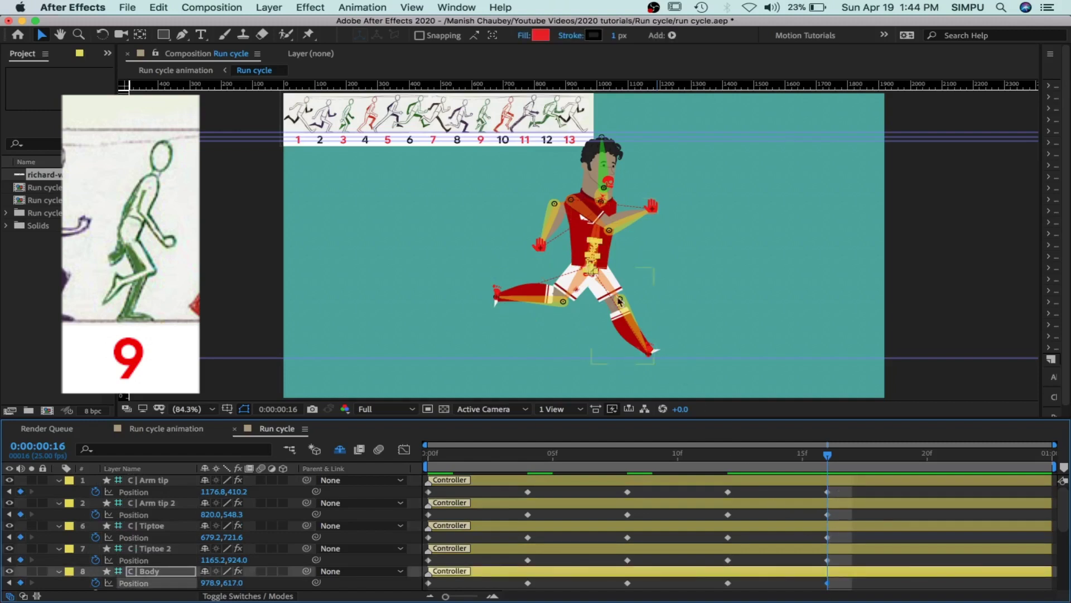
pyautogui.moveTo(591, 272); pyautogui.dragTo(593, 274)
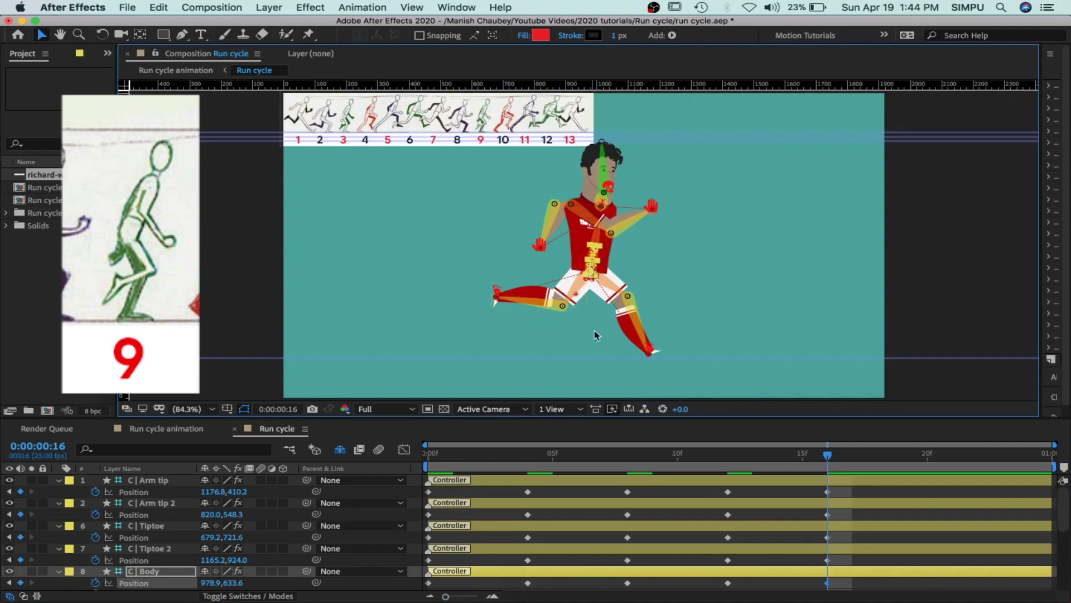
pyautogui.click(651, 355)
pyautogui.moveTo(652, 354); pyautogui.dragTo(591, 357)
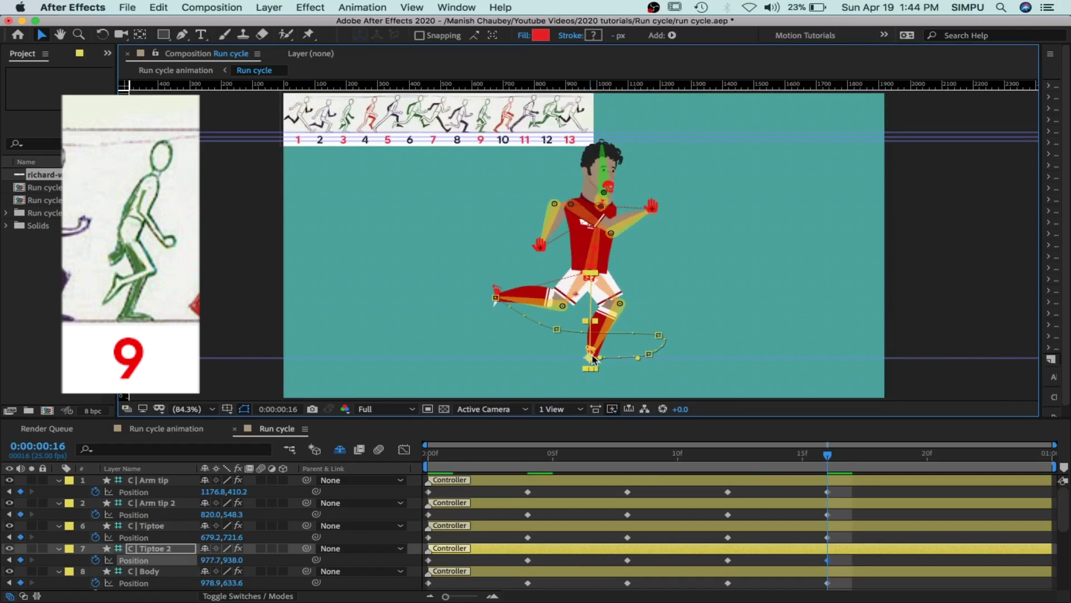
pyautogui.press('Up')
pyautogui.press('Up')
pyautogui.press('Up')
pyautogui.press('Up')
pyautogui.press('Up')
pyautogui.press('Up')
pyautogui.press('Up')
pyautogui.press('Up')
pyautogui.press('Up')
pyautogui.press('Up')
pyautogui.press('Up')
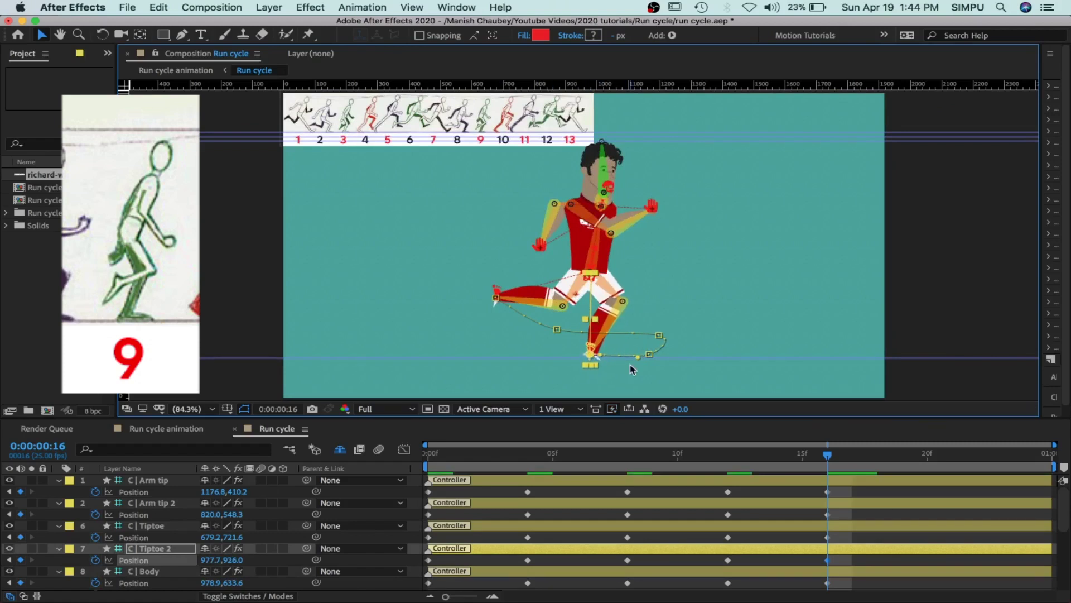
pyautogui.press('Left')
pyautogui.press('Left')
pyautogui.press('Left')
pyautogui.press('Left')
pyautogui.press('Left')
pyautogui.press('Left')
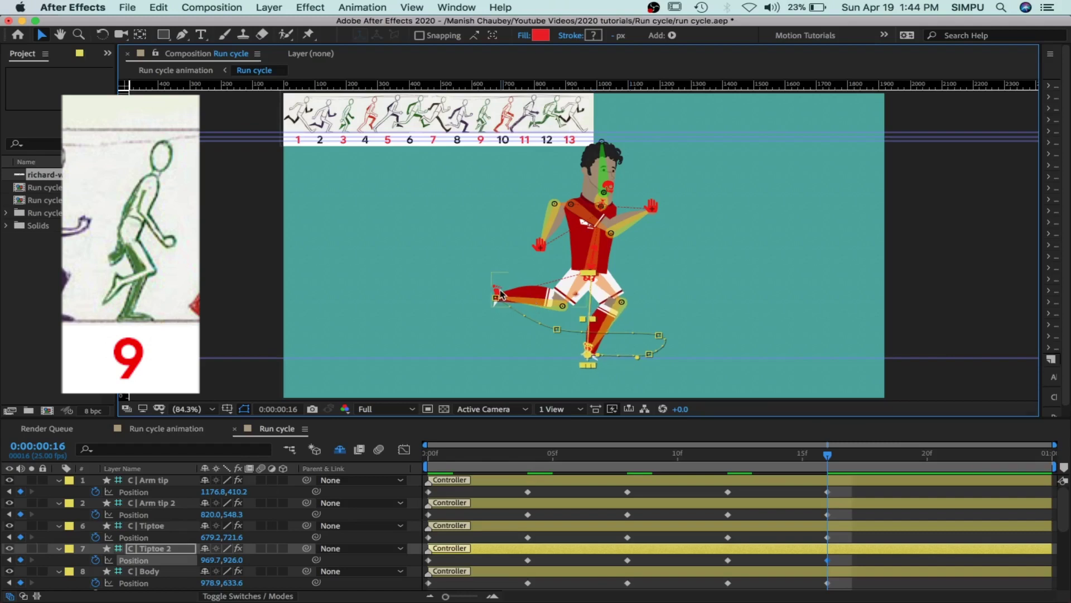
# - Move the Tiptoe foot down and forward to 895.2,868.8
pyautogui.click(498, 295)
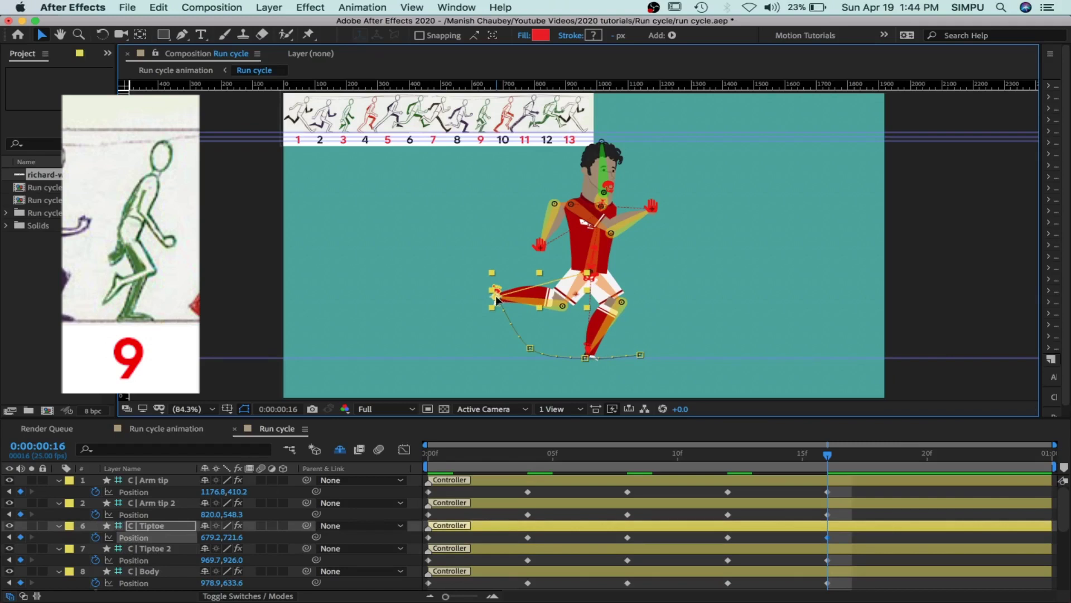
pyautogui.moveTo(497, 299); pyautogui.dragTo(563, 337)
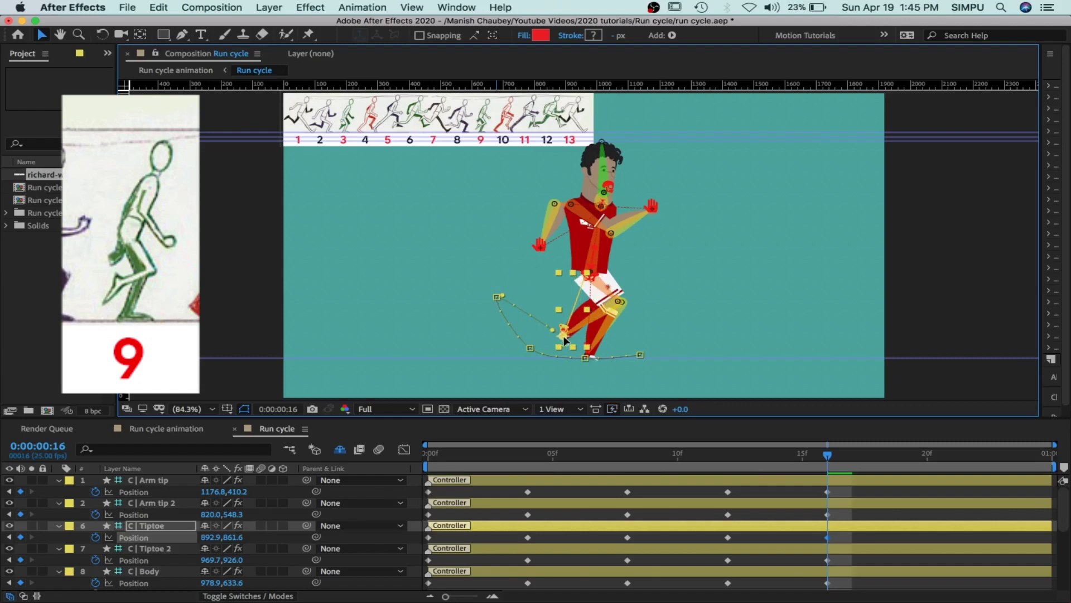
pyautogui.moveTo(565, 340); pyautogui.dragTo(565, 341)
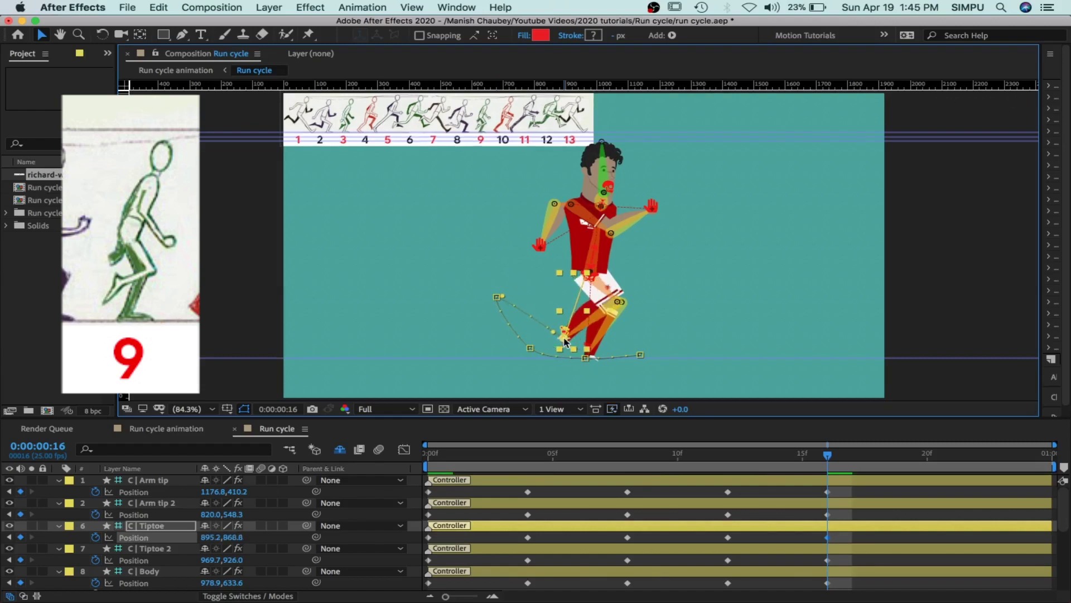
pyautogui.click(542, 250)
# - Bring the Arm tip hand down and inward from shoulder height
pyautogui.click(541, 252)
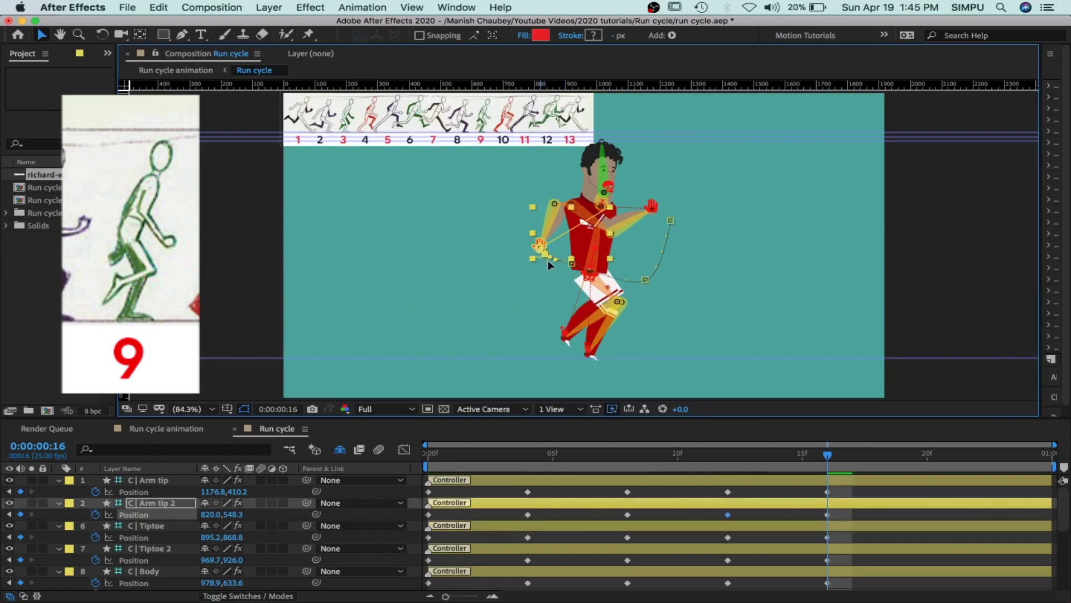
pyautogui.click(554, 266)
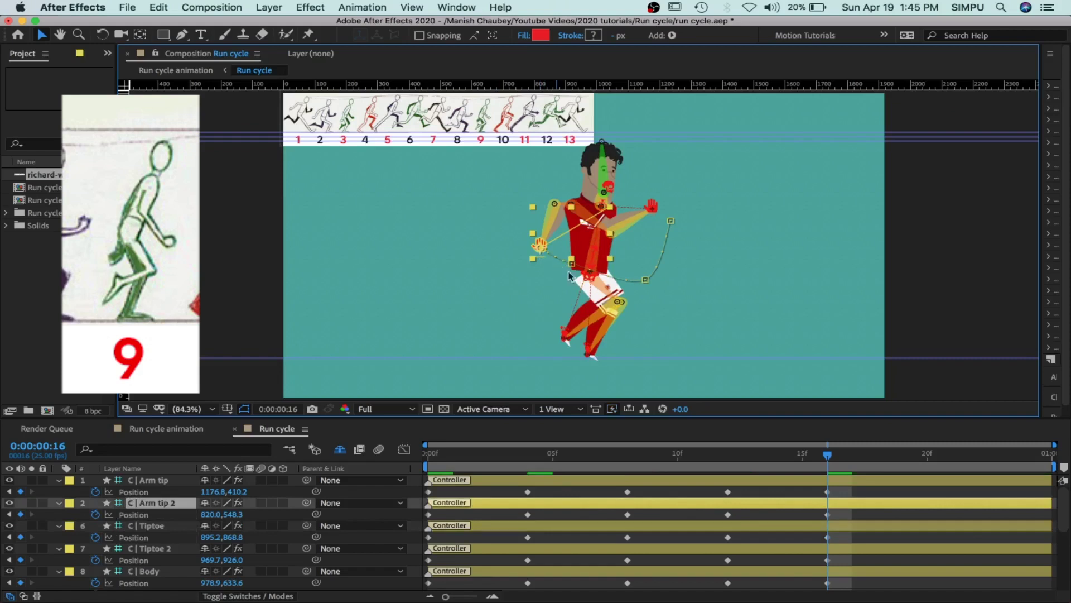
pyautogui.click(828, 491)
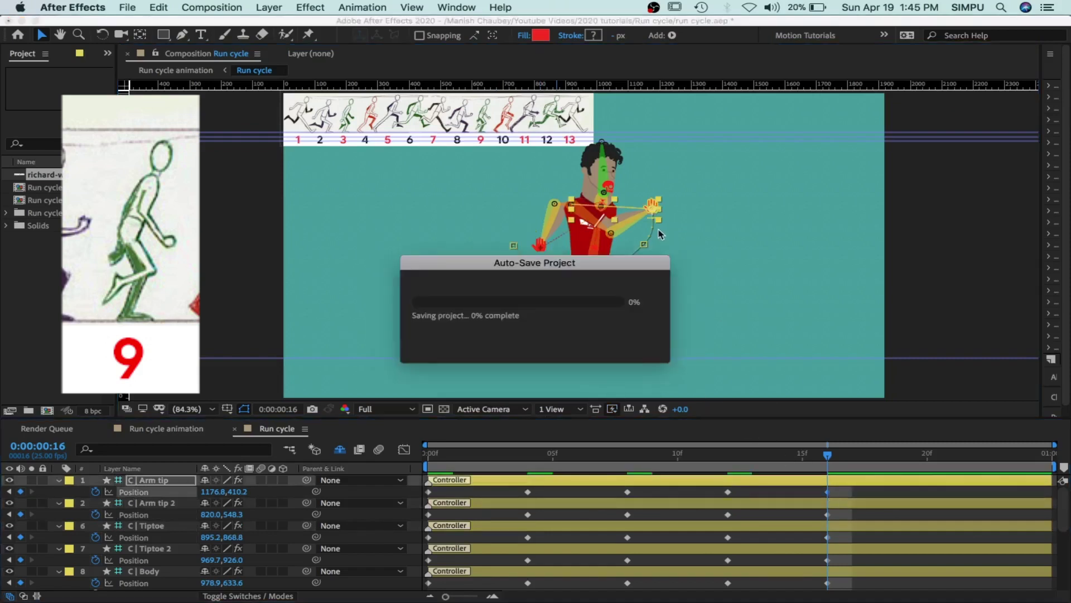
pyautogui.moveTo(653, 212); pyautogui.dragTo(634, 262)
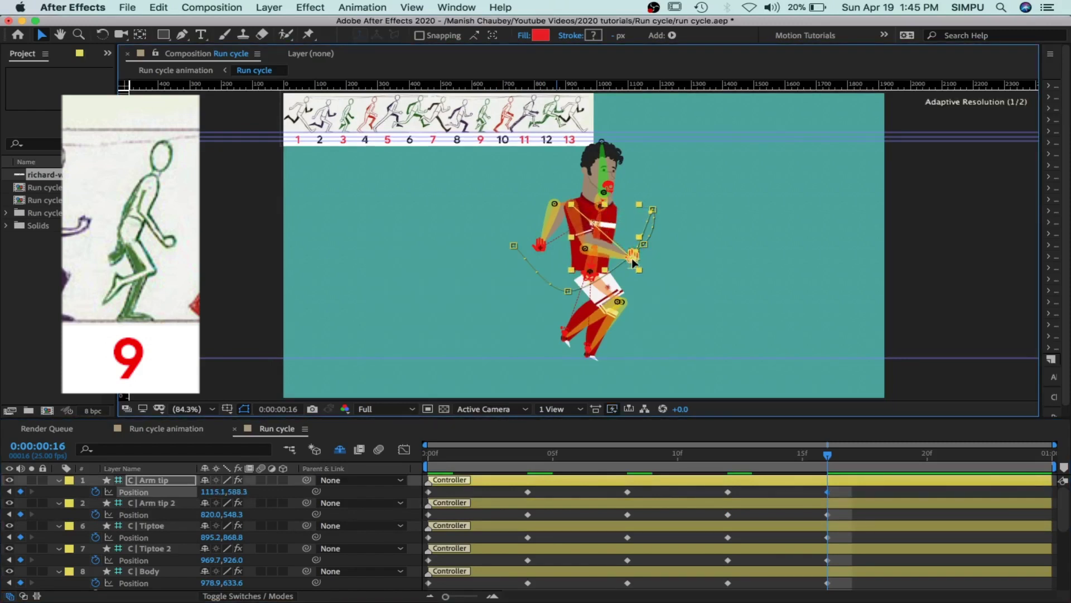
pyautogui.moveTo(634, 262); pyautogui.dragTo(630, 269)
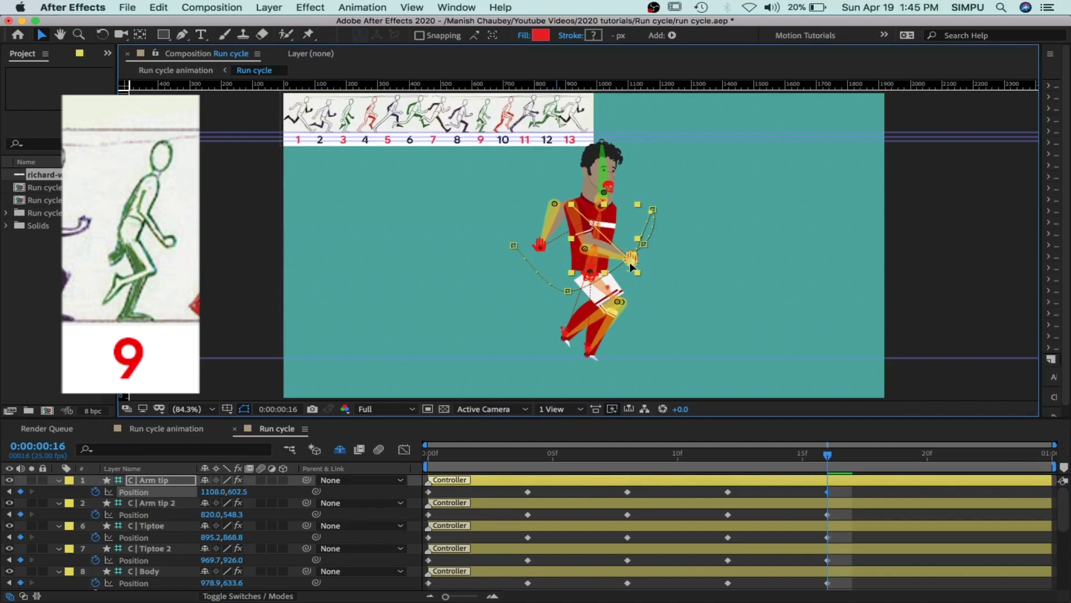
# - Lower the Arm tip 2 hand beside the hip to 907.9,664.6, then go to frame 20
pyautogui.click(827, 514)
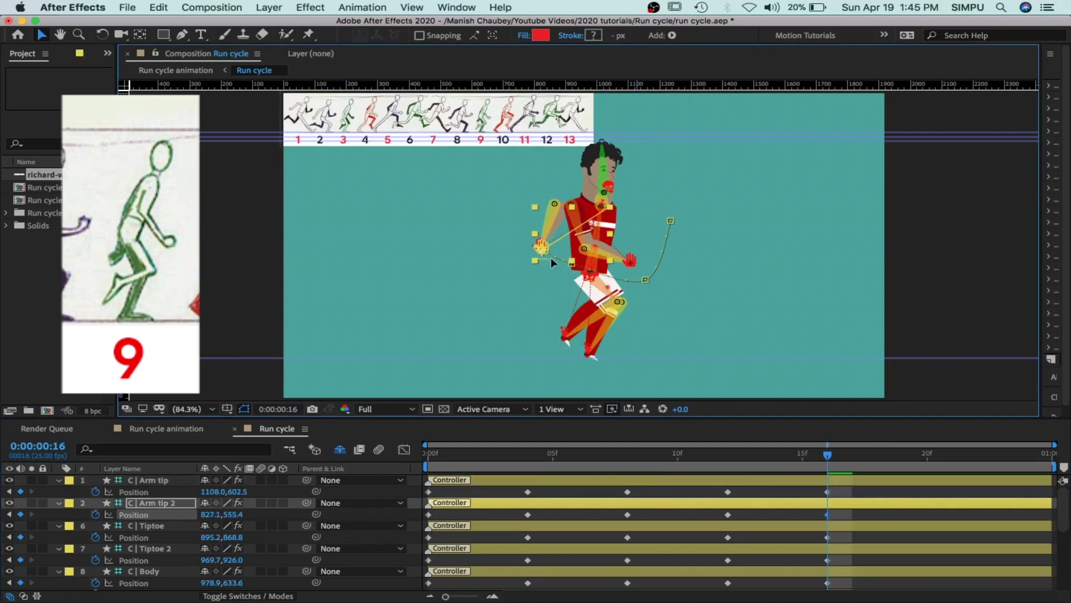
pyautogui.moveTo(541, 251); pyautogui.dragTo(570, 284)
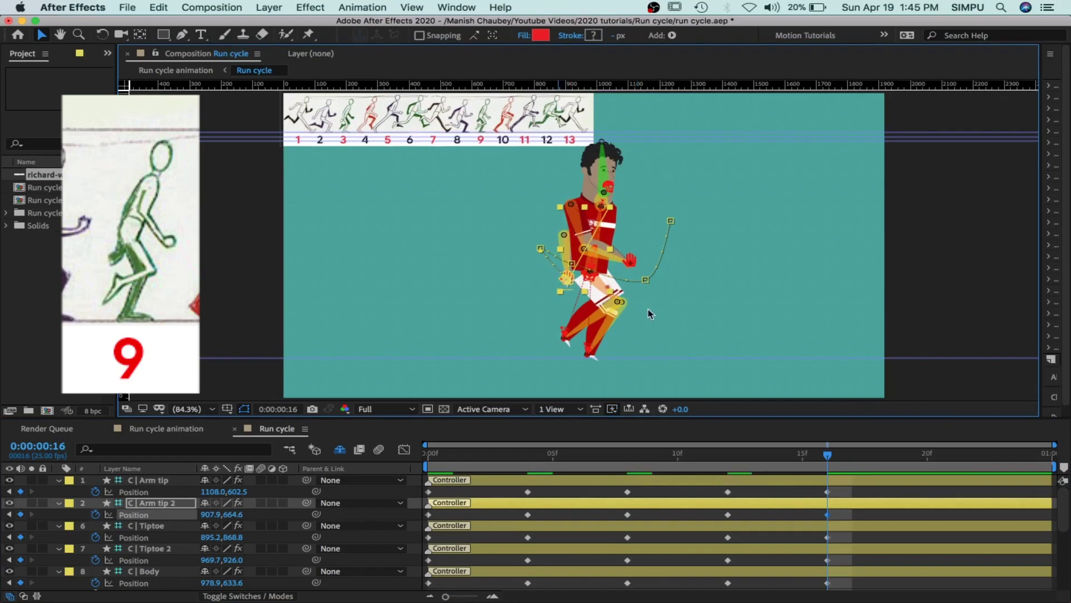
pyautogui.click(827, 456)
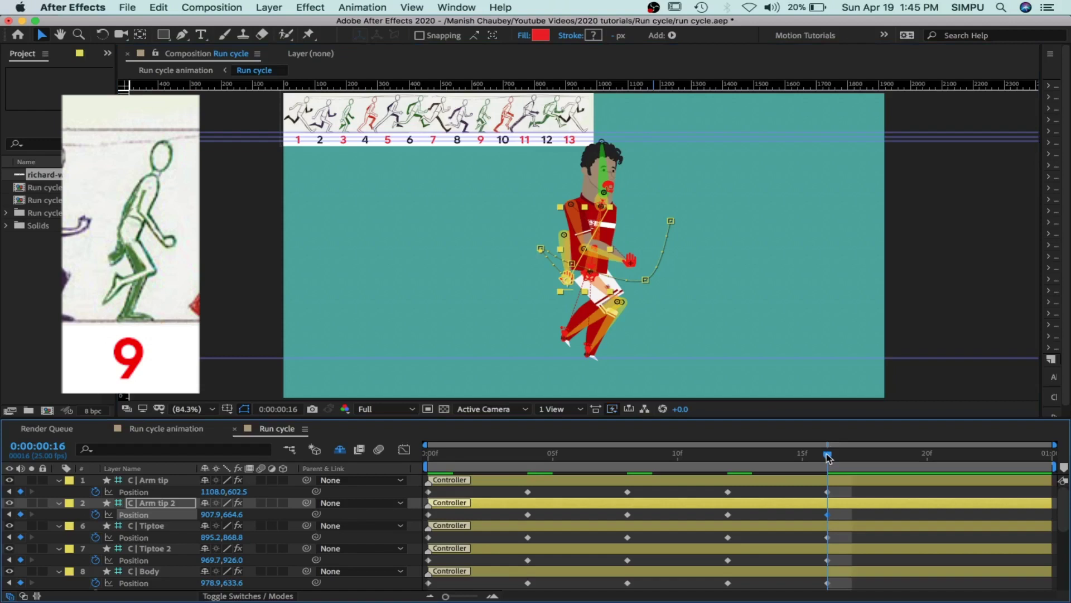
pyautogui.moveTo(827, 457); pyautogui.dragTo(915, 465)
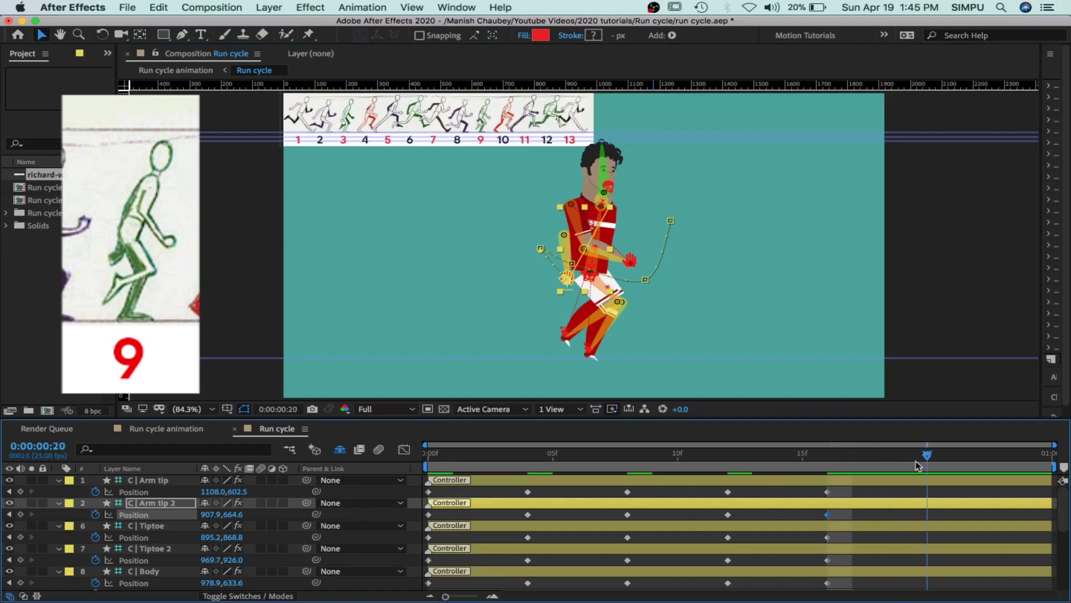
# - Key Position on all five rig controllers at frame 20 for drawing 11
pyautogui.click(921, 481)
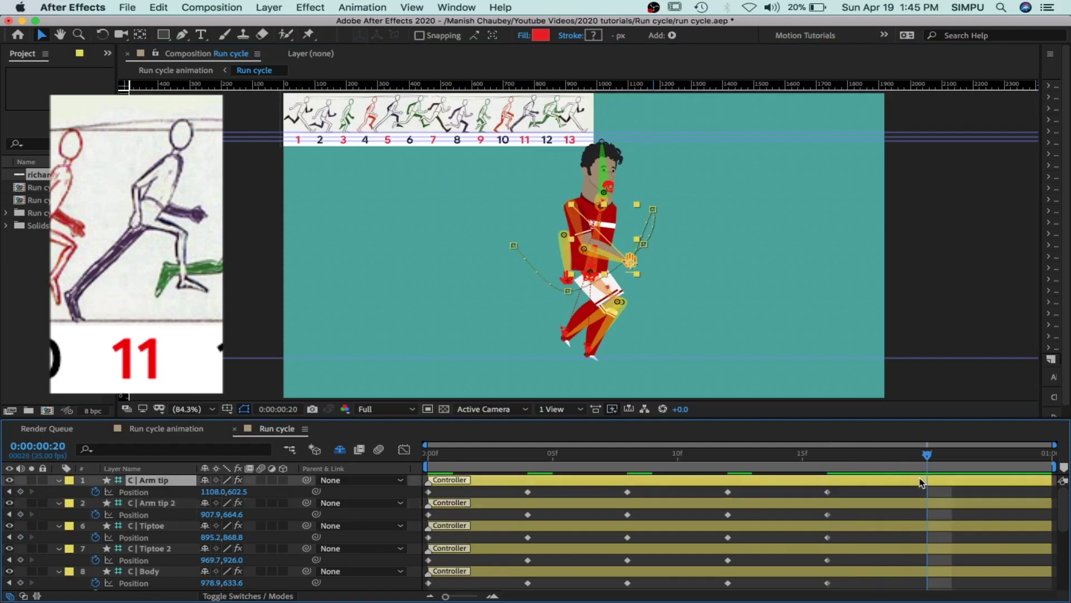
pyautogui.keyDown('shift'); pyautogui.click(927, 569); pyautogui.keyUp('shift')
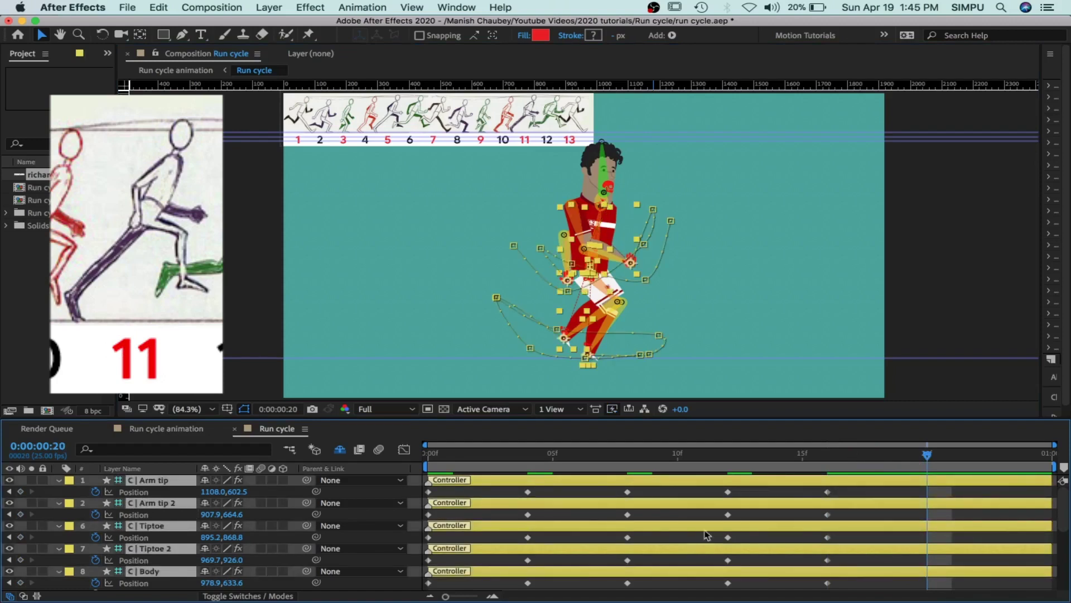
pyautogui.click(21, 492)
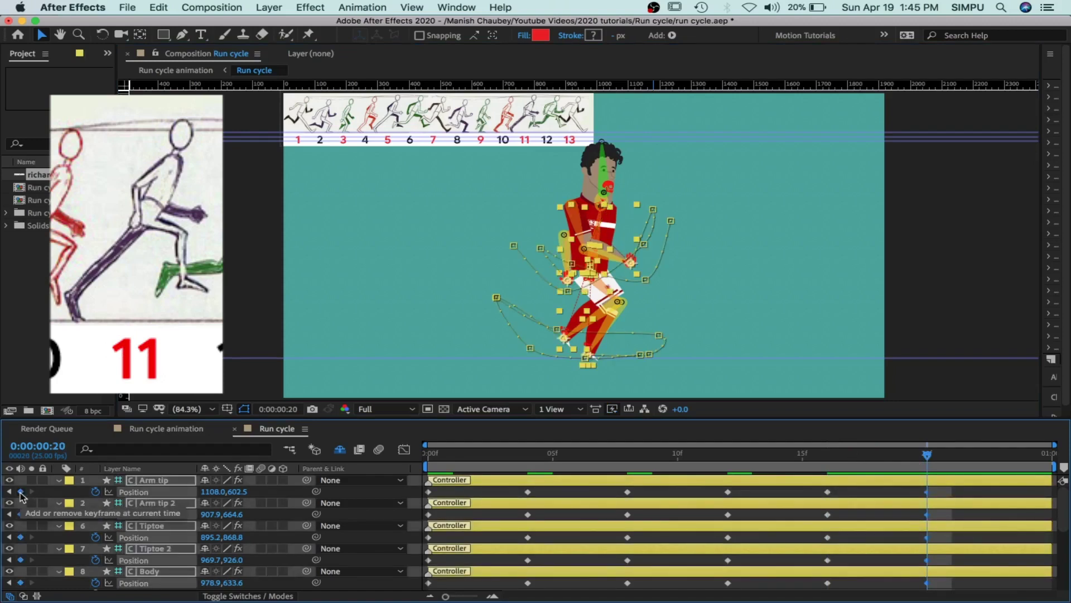
pyautogui.click(888, 498)
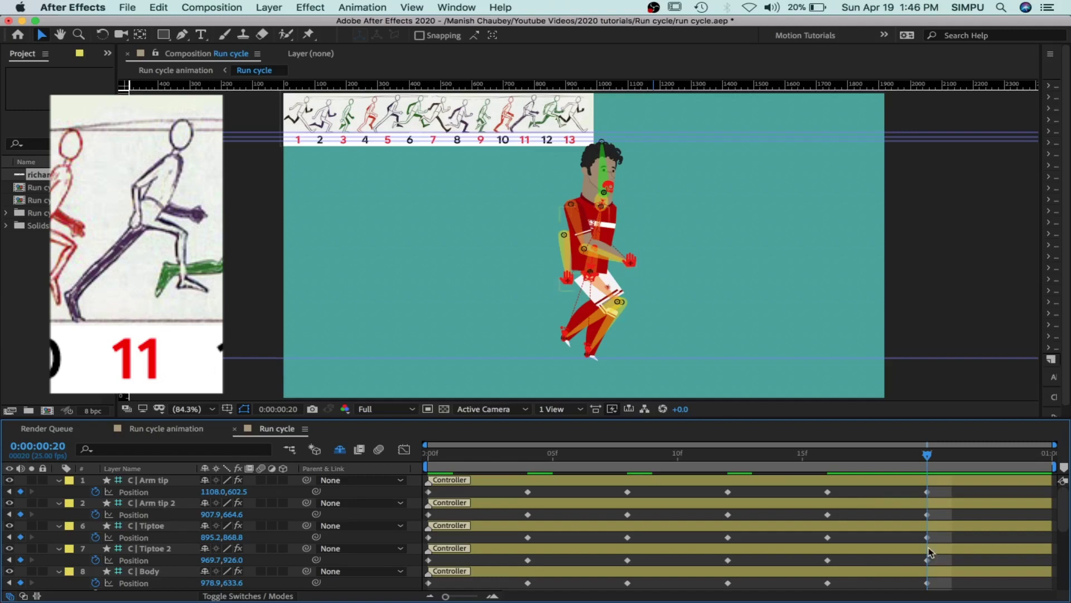
pyautogui.click(926, 582)
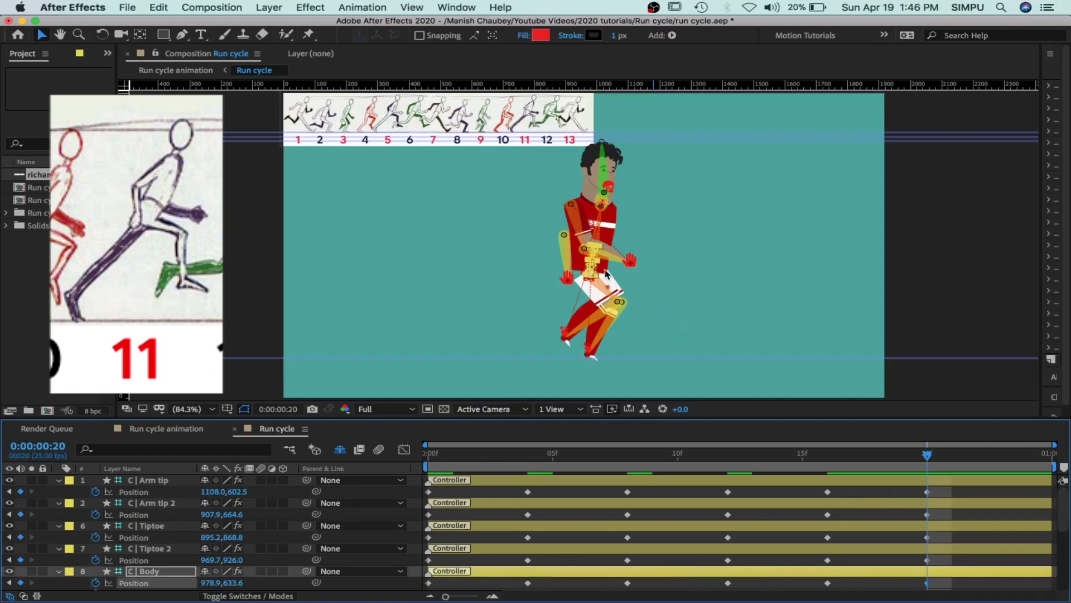
# - Raise the Body, swing Tiptoe forward, and pull Tiptoe 2 back to 801.1,904.0
pyautogui.moveTo(592, 279); pyautogui.dragTo(592, 261)
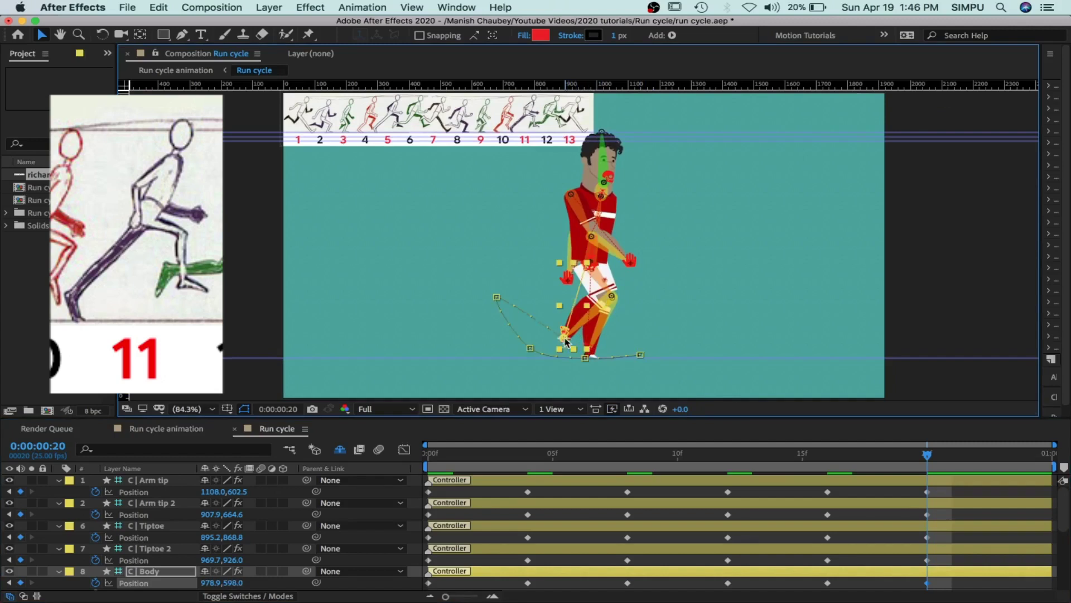
pyautogui.click(565, 340)
pyautogui.moveTo(565, 340); pyautogui.dragTo(654, 337)
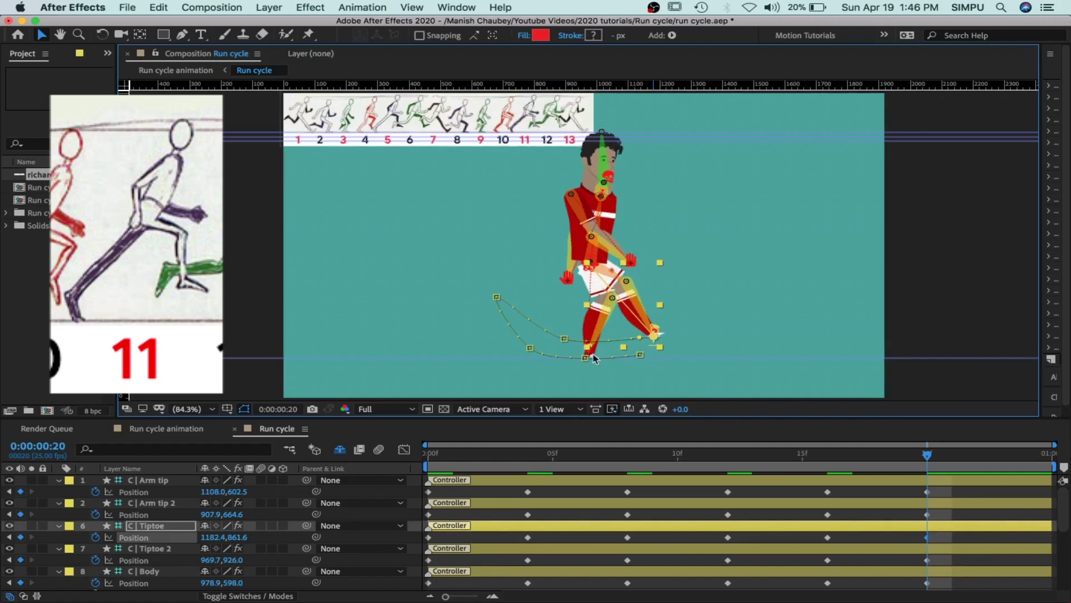
pyautogui.click(928, 560)
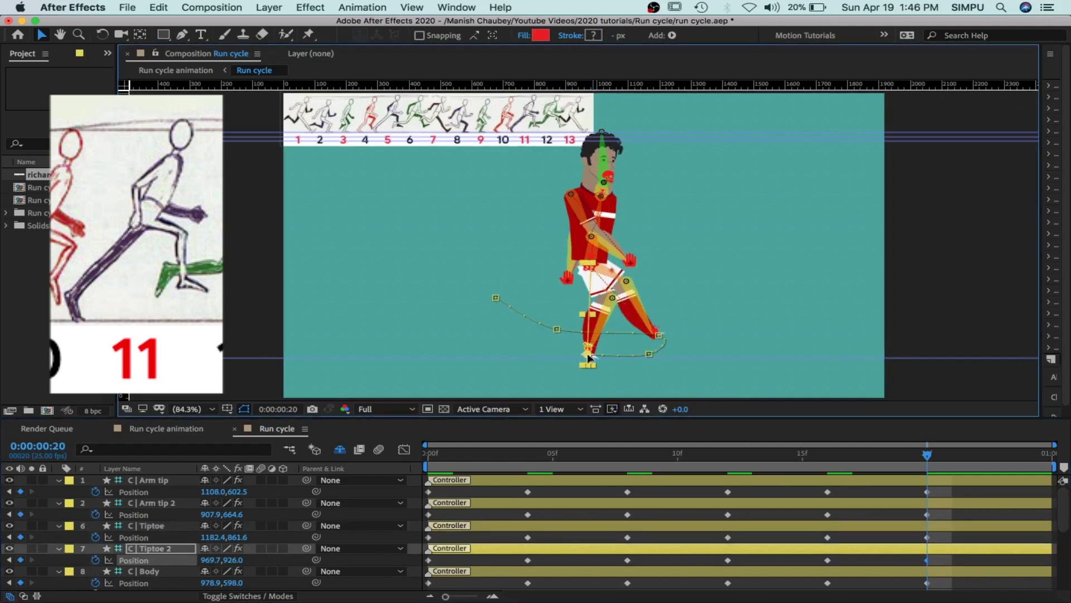
pyautogui.moveTo(589, 357); pyautogui.dragTo(534, 350)
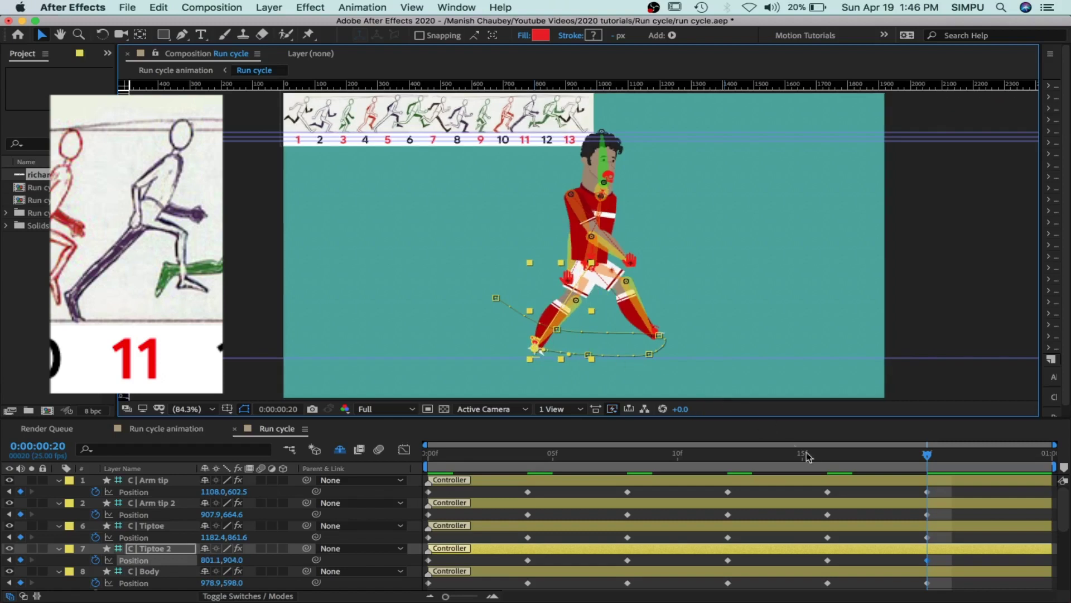
# - At frame 20, raise Arm tip 2 up and forward and swing Arm tip back left
pyautogui.click(927, 494)
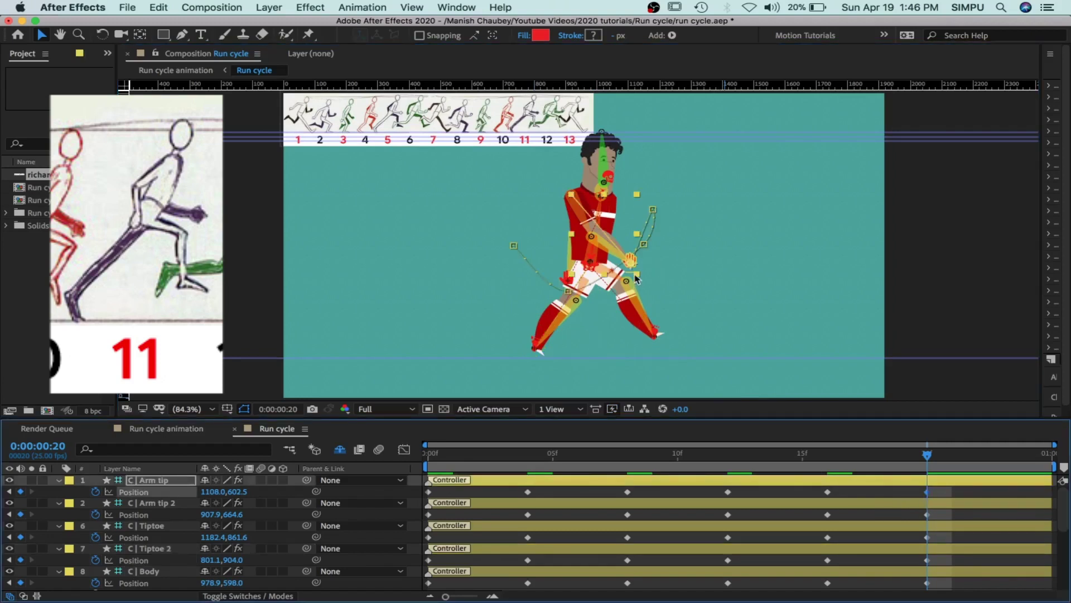
pyautogui.click(566, 285)
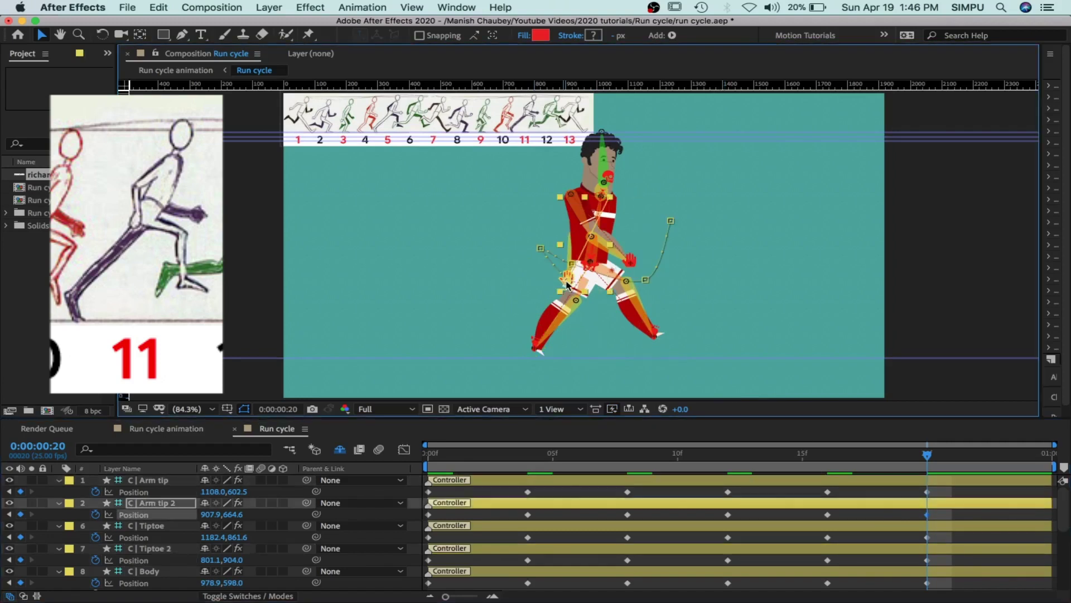
pyautogui.moveTo(568, 279); pyautogui.dragTo(647, 246)
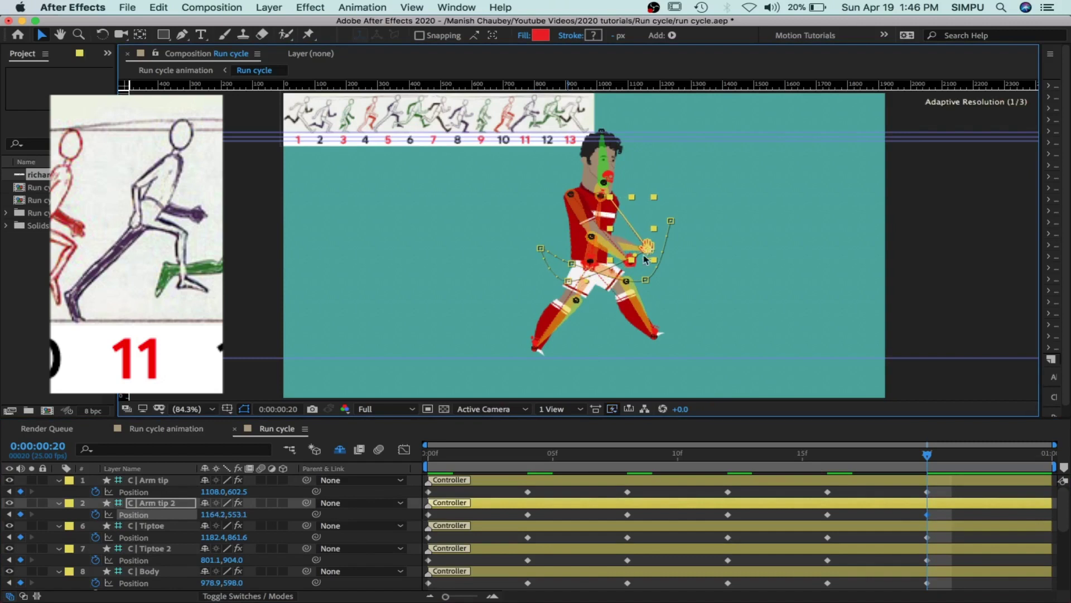
pyautogui.click(630, 266)
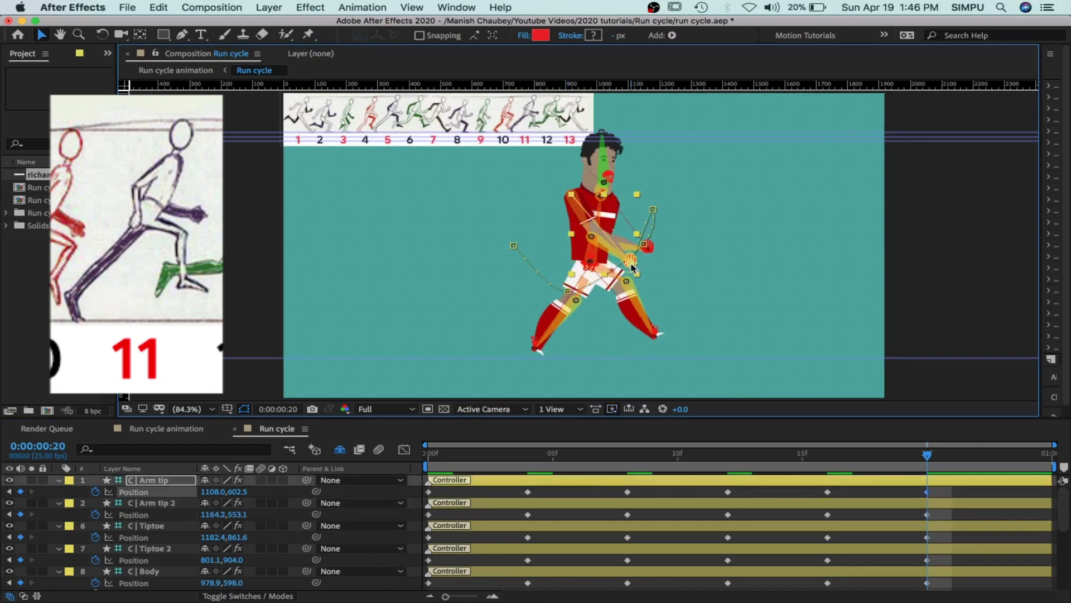
pyautogui.moveTo(617, 271); pyautogui.dragTo(560, 277)
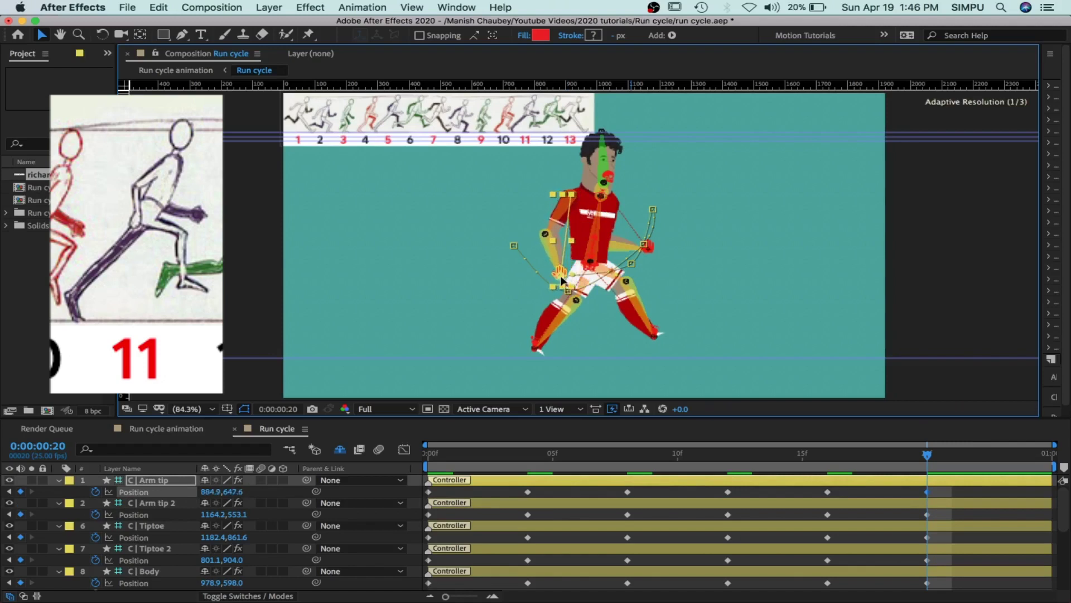
pyautogui.moveTo(561, 279); pyautogui.dragTo(566, 286)
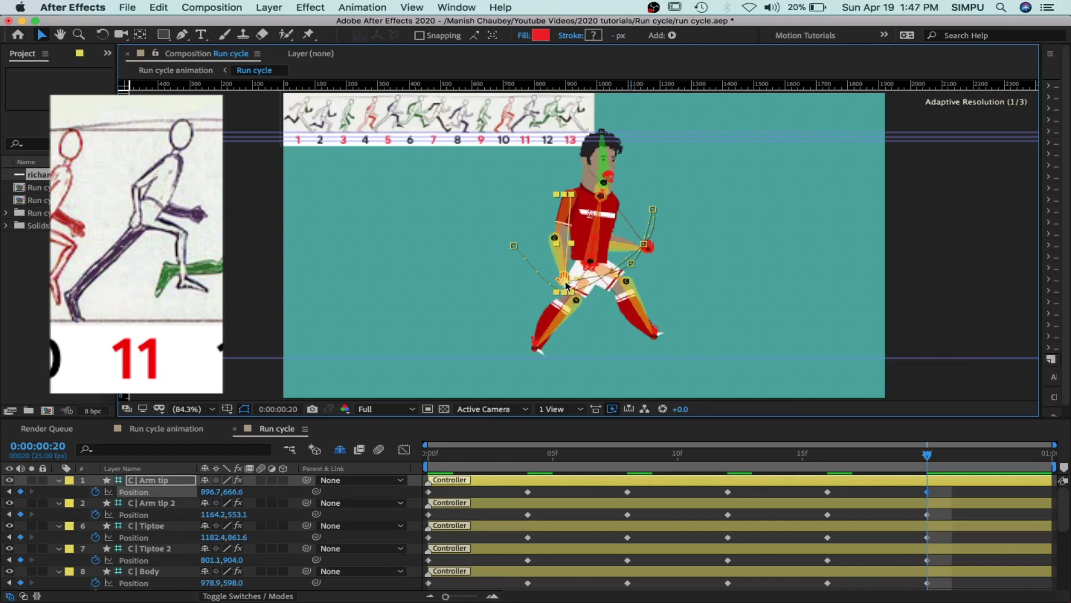
# - Refine Arm tip 2 to 1176.1,560.2 and Tiptoe to 1163.5,866.4, then go to frame 24
pyautogui.click(649, 246)
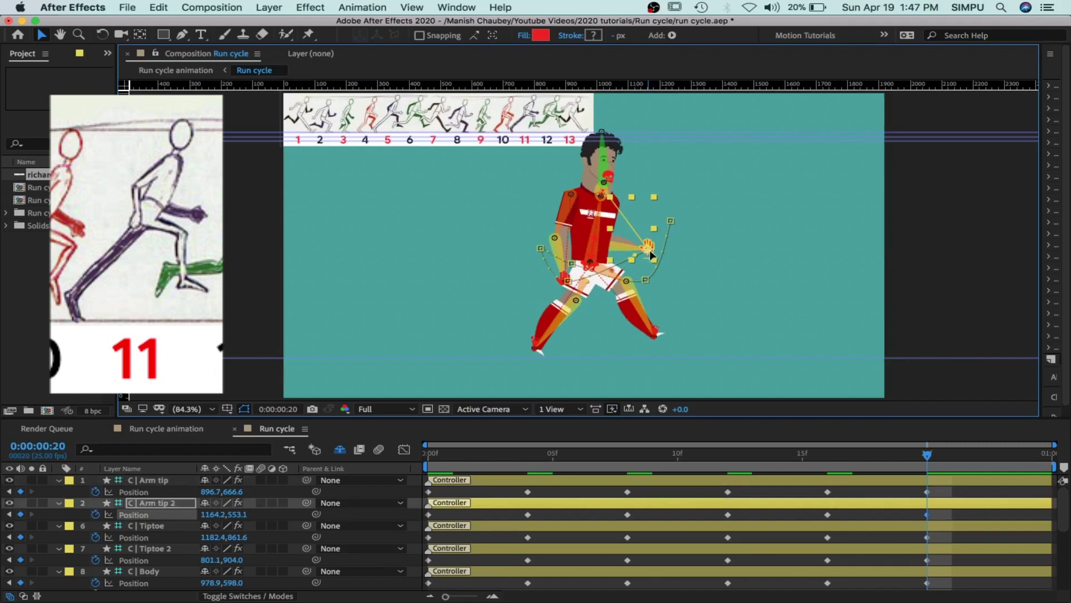
pyautogui.moveTo(649, 252); pyautogui.dragTo(651, 255)
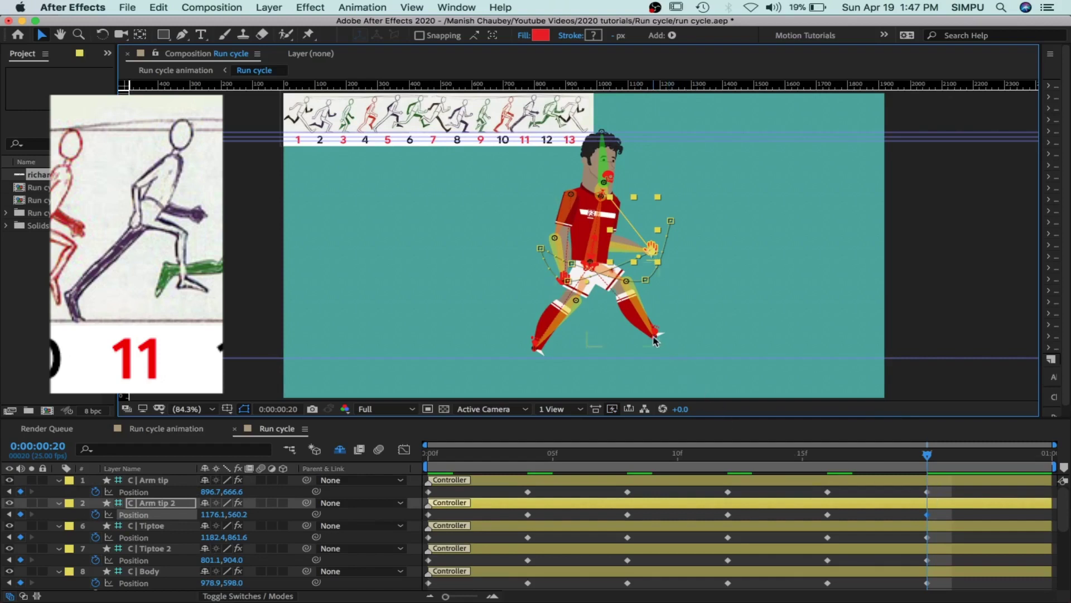
pyautogui.moveTo(659, 339); pyautogui.dragTo(650, 340)
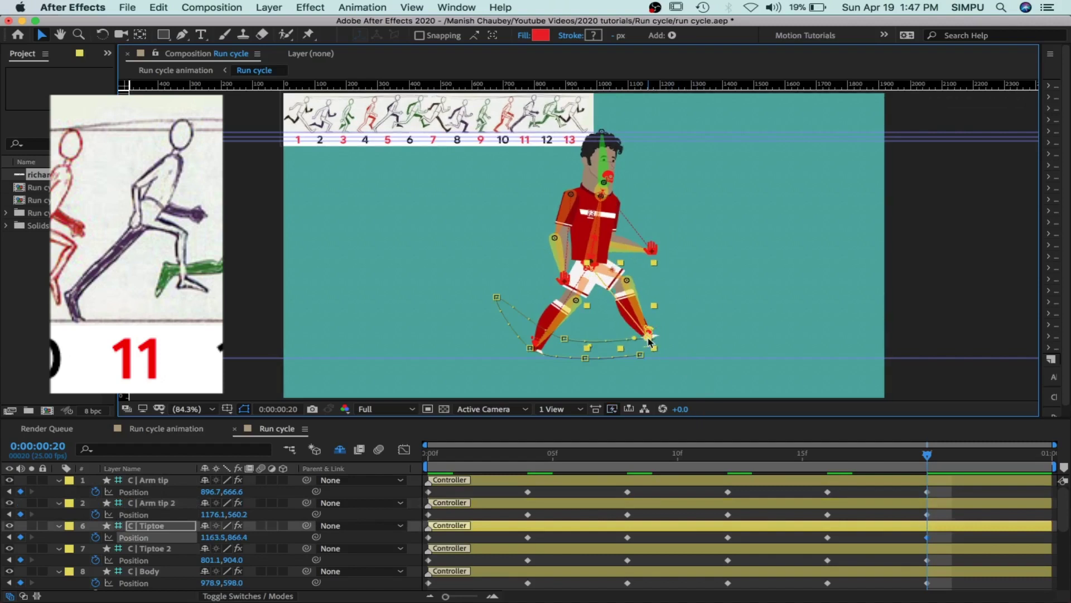
pyautogui.moveTo(936, 461); pyautogui.dragTo(1055, 468)
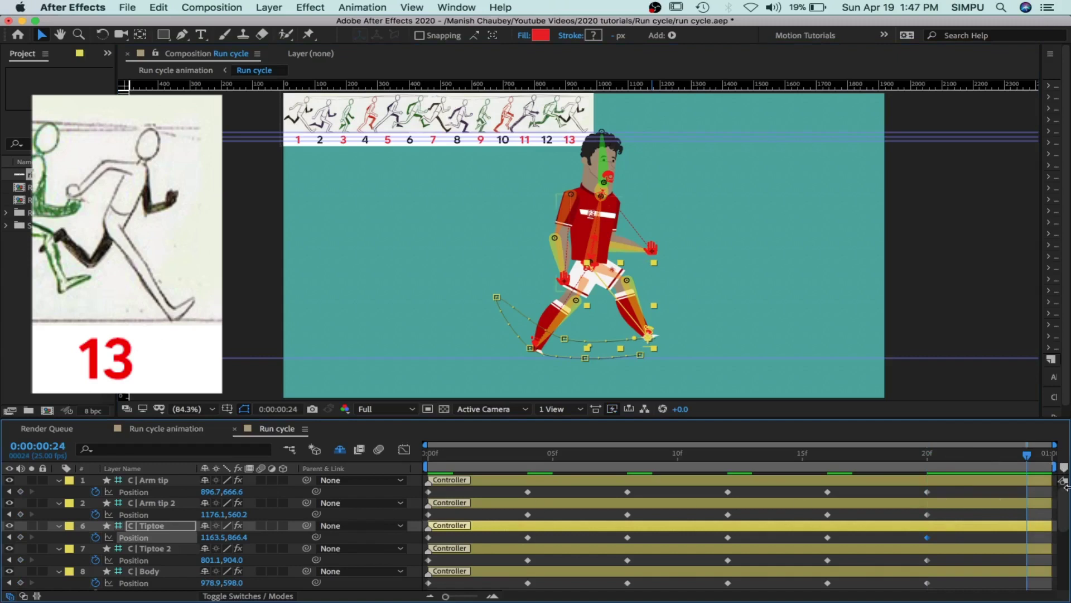
pyautogui.click(1016, 481)
# - Add frame-24 Position keyframes on all five controllers and copy Arm tip's frame-0 pose there
pyautogui.keyDown('shift'); pyautogui.click(1014, 571); pyautogui.keyUp('shift')
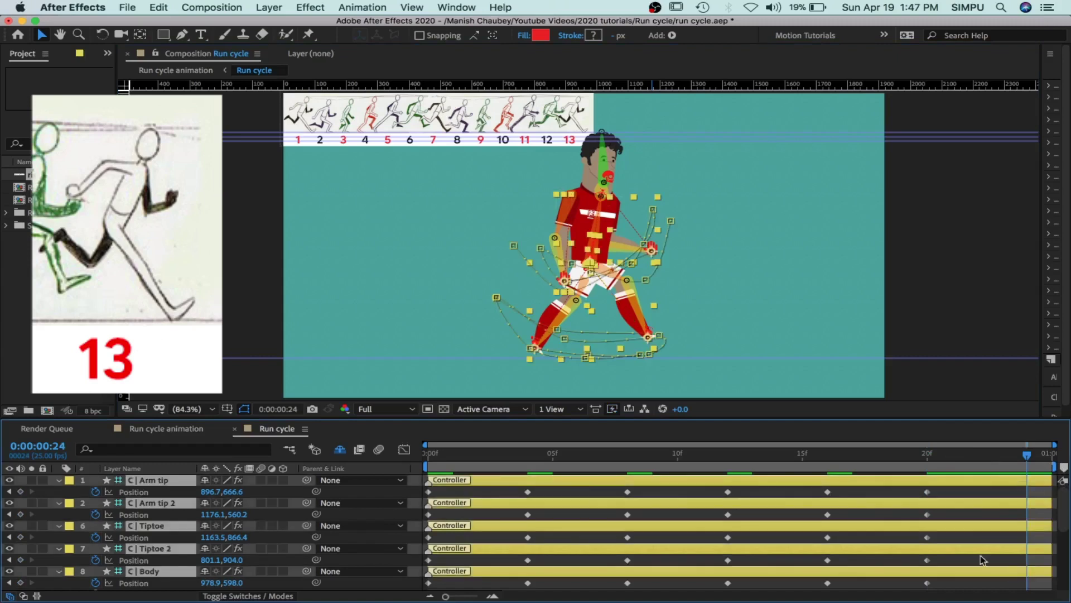
pyautogui.click(20, 492)
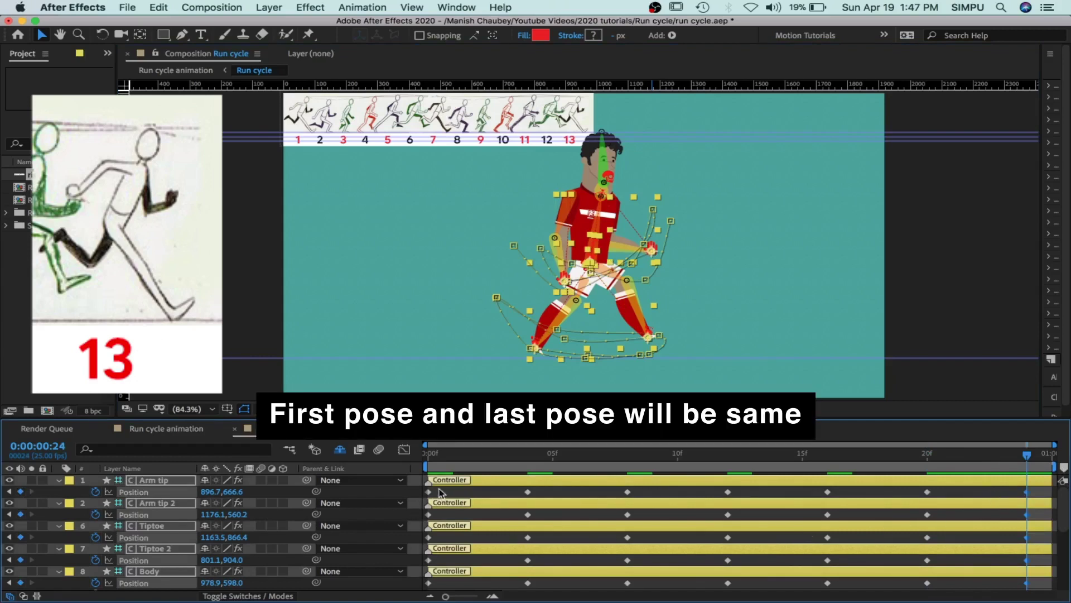
pyautogui.click(429, 492)
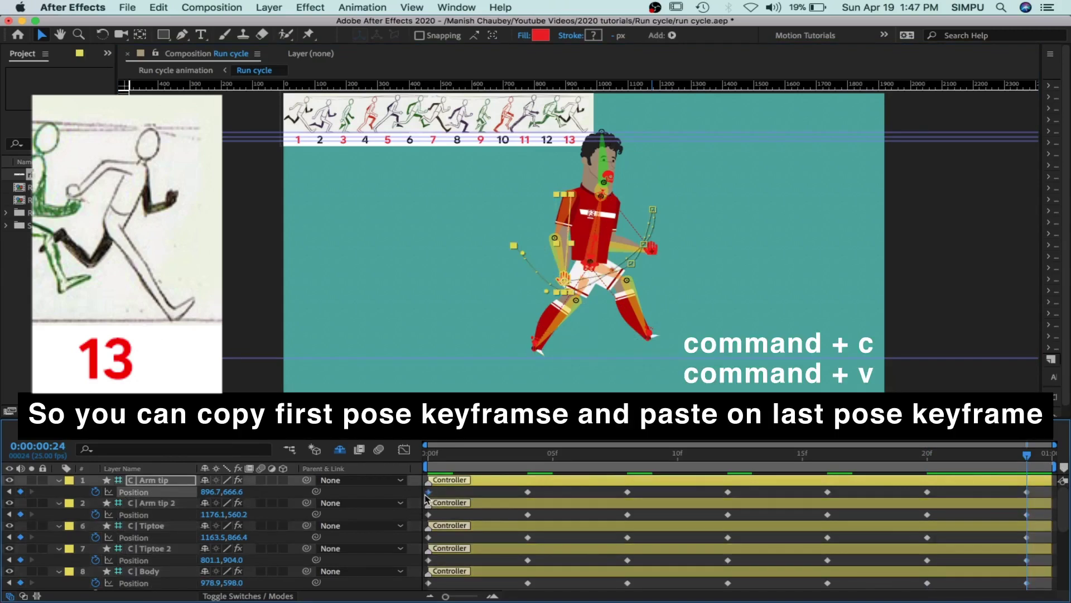
pyautogui.press('super+c')
pyautogui.press('super+v')
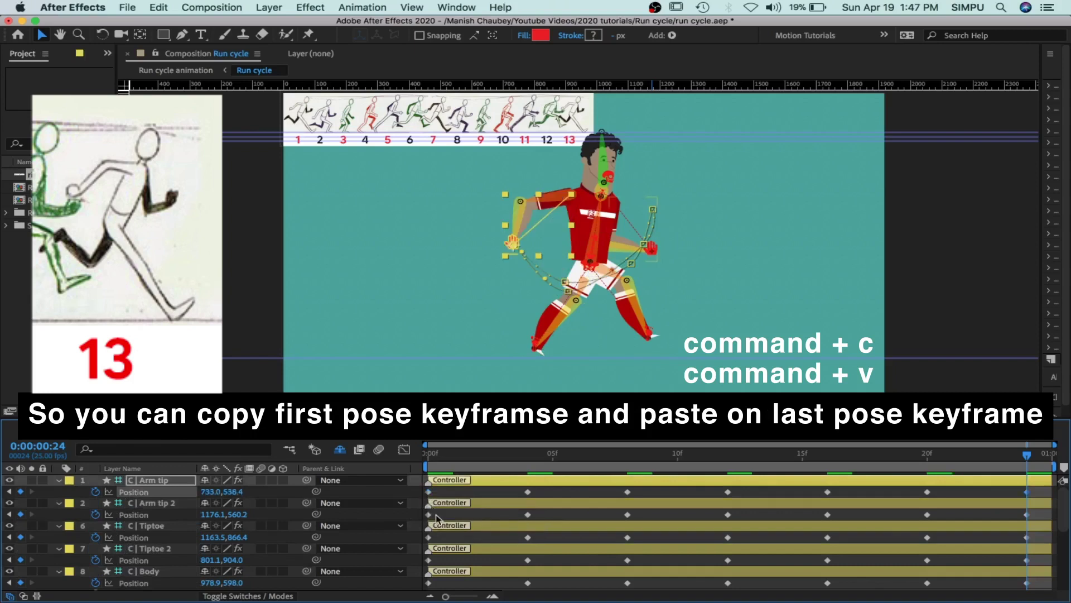
# - Paste the frame-0 poses of Arm tip 2, Tiptoe, Tiptoe 2 and Body at frame 24
pyautogui.click(428, 514)
pyautogui.press('super+c')
pyautogui.press('super+v')
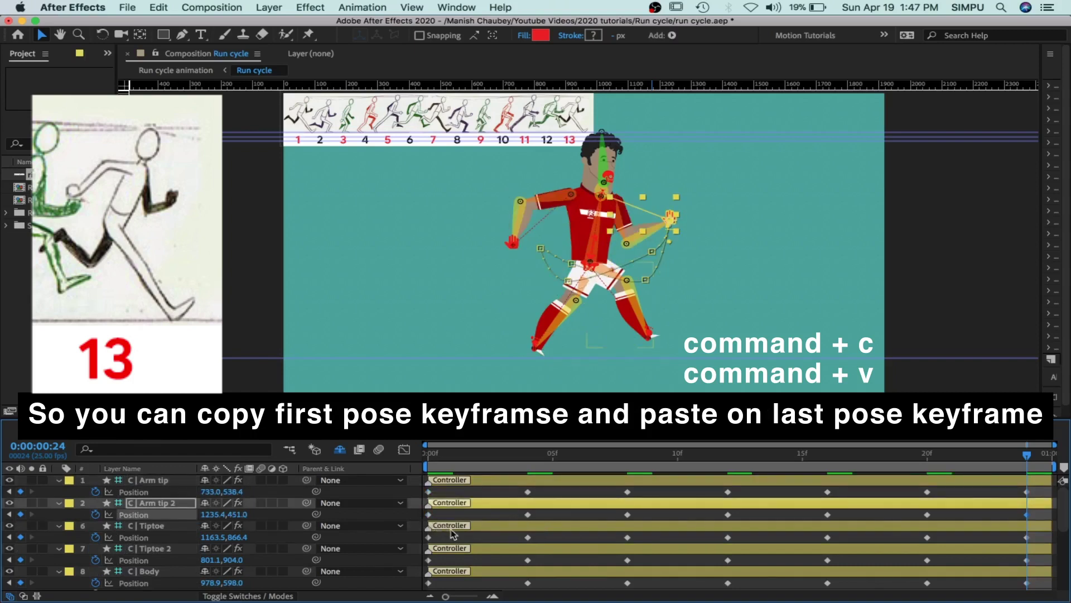
pyautogui.click(429, 537)
pyautogui.press('super+c')
pyautogui.press('super+v')
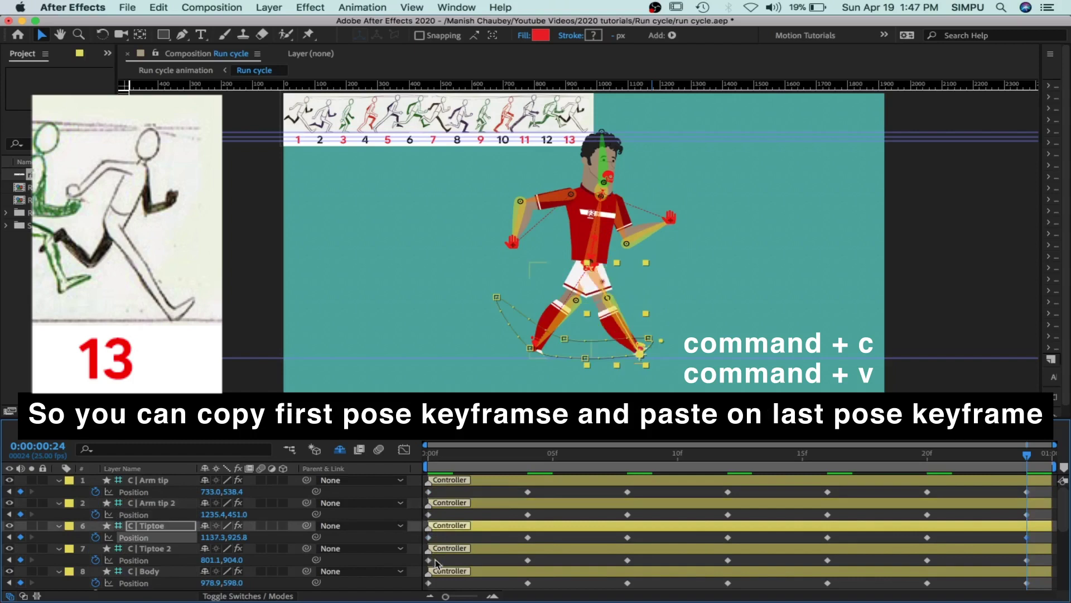
pyautogui.click(428, 559)
pyautogui.press('super+c')
pyautogui.press('super+v')
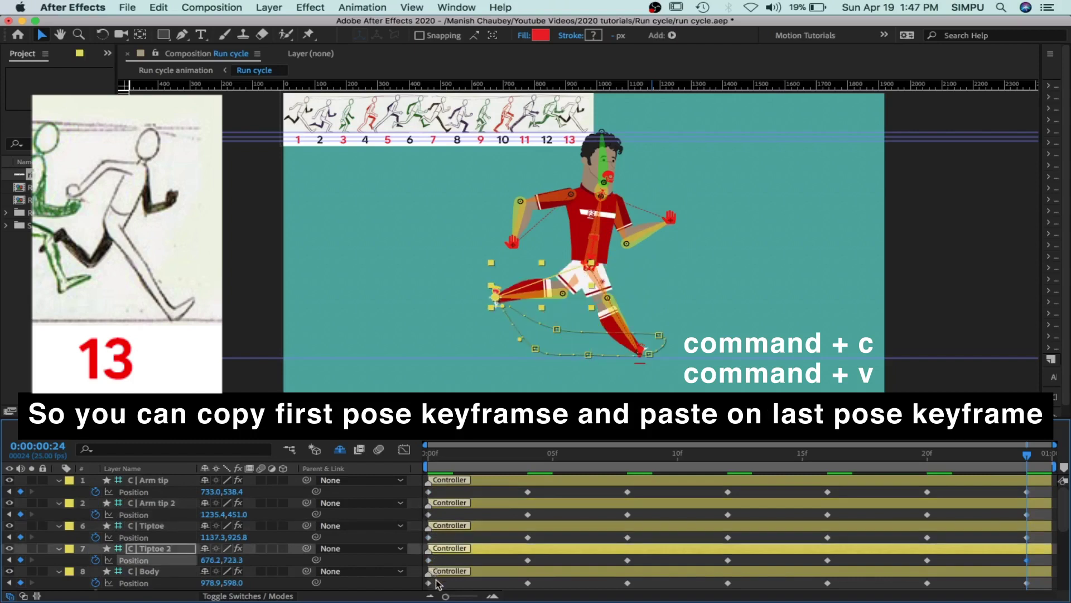
pyautogui.click(429, 583)
pyautogui.press('super+c')
pyautogui.press('super+v')
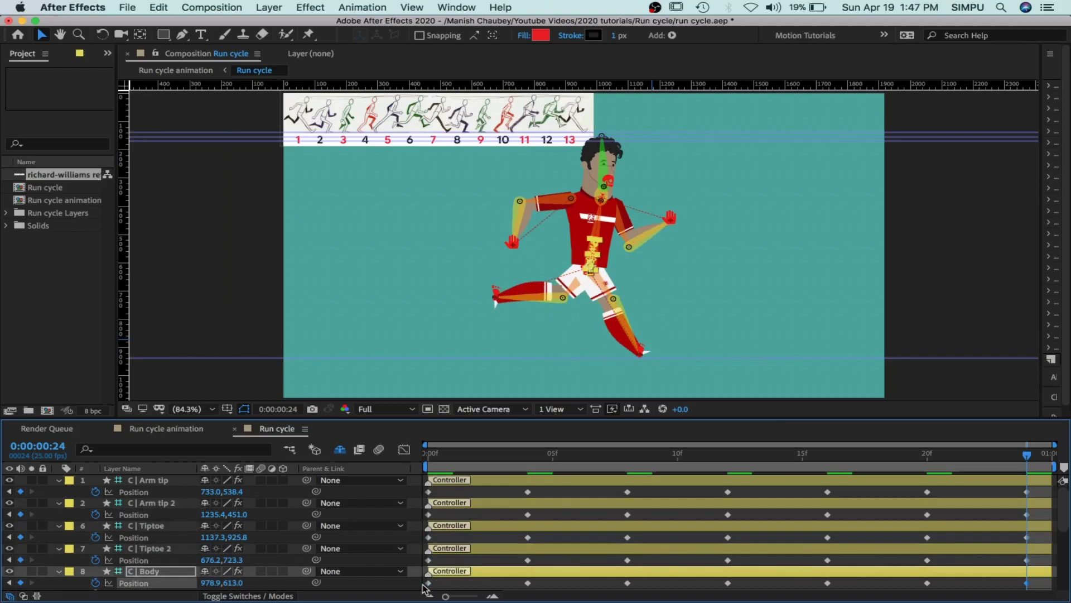
# - Play the 24-frame run cycle preview and stop it at frame 18
pyautogui.press('space')
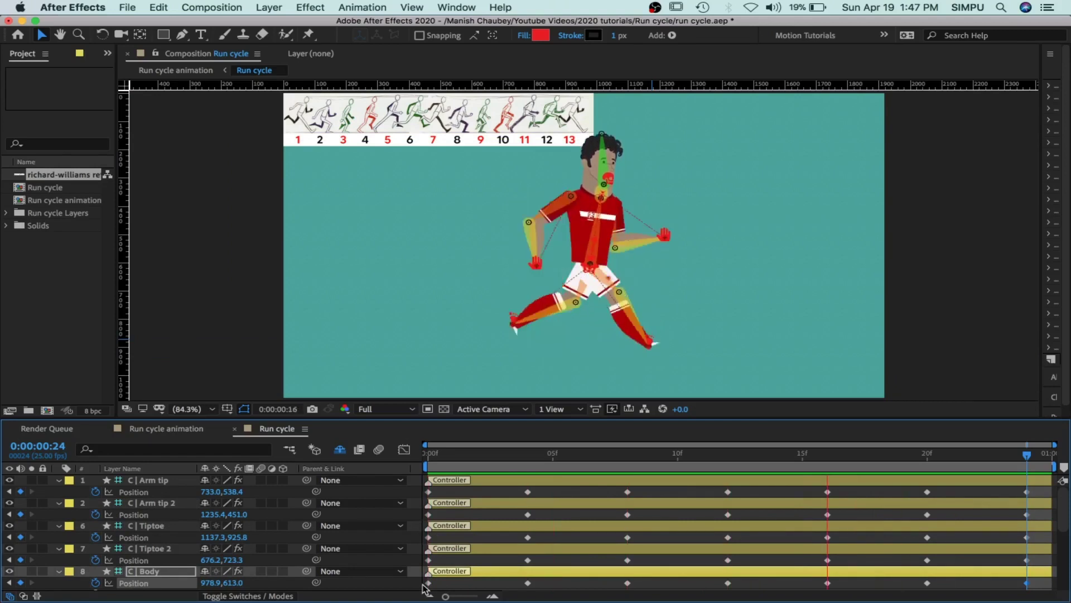
pyautogui.press('space')
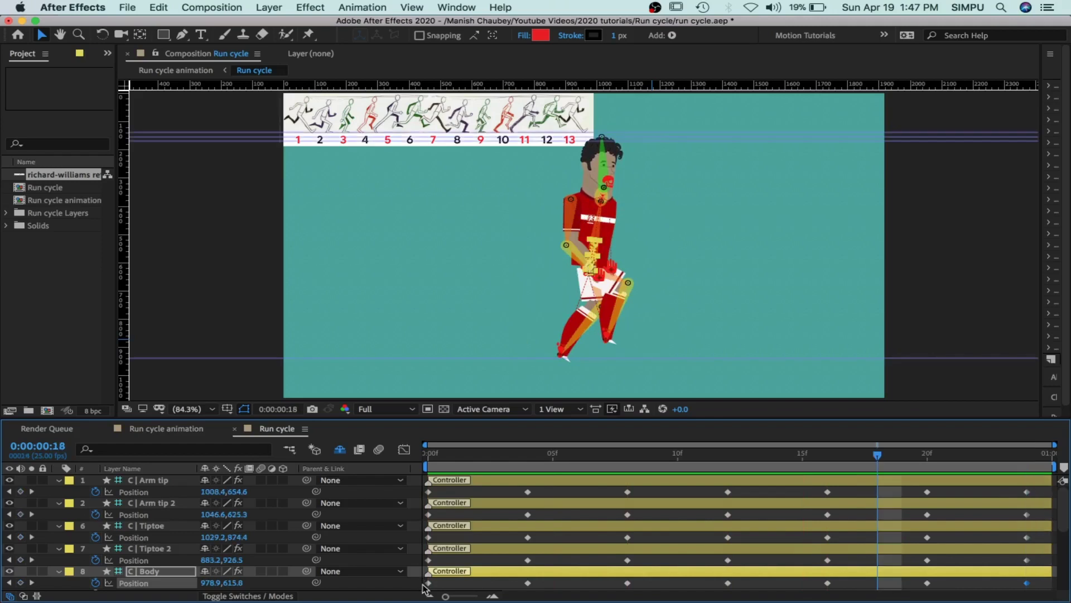
# - Set the Composition preview resolution to Half and replay the run cycle
pyautogui.click(411, 409)
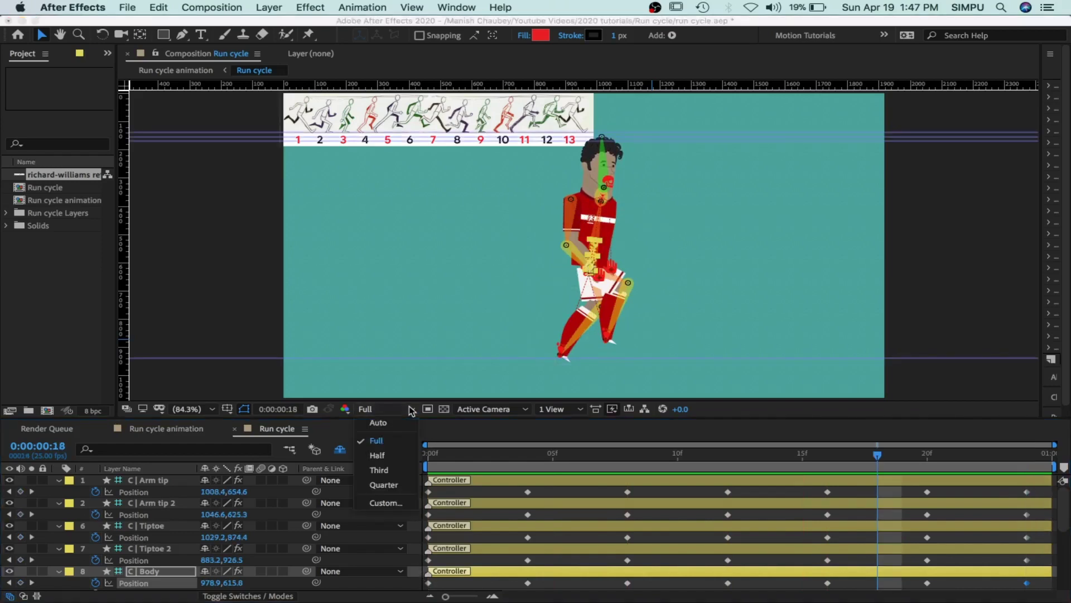
pyautogui.click(378, 456)
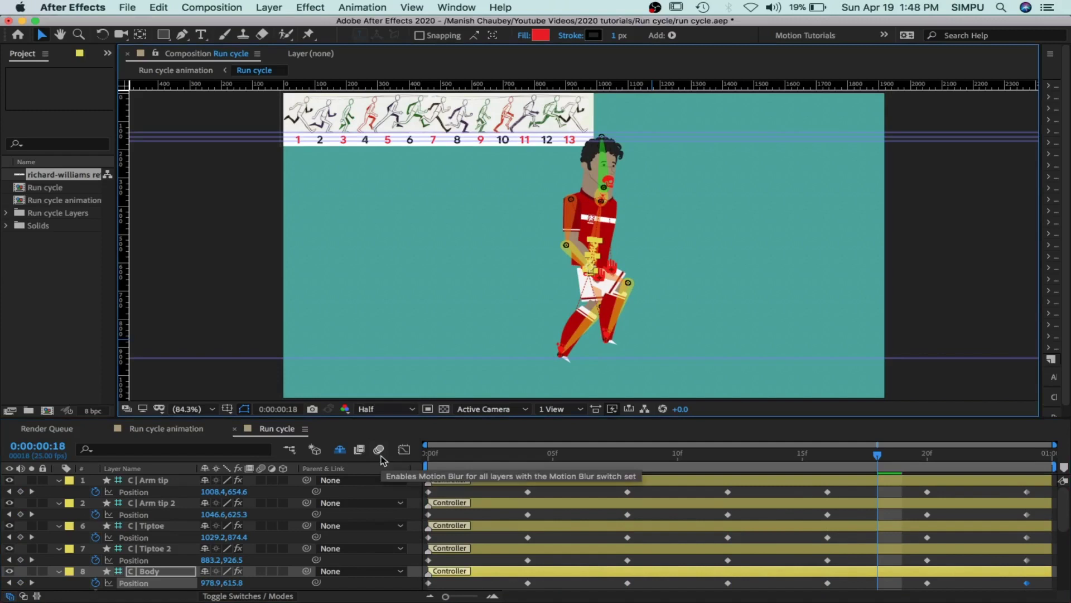
pyautogui.press('space')
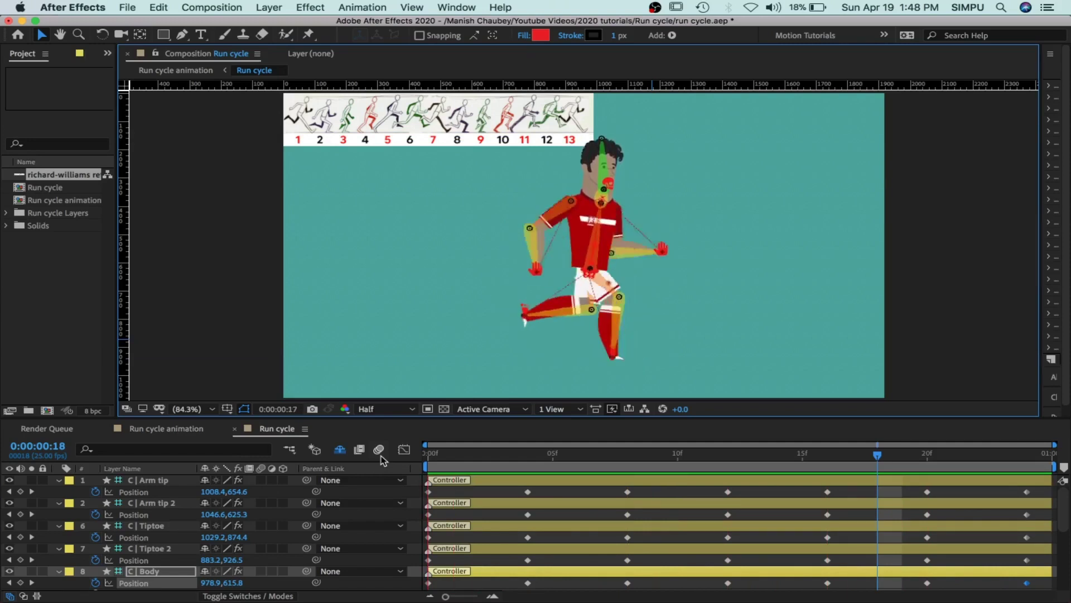
pyautogui.press('space')
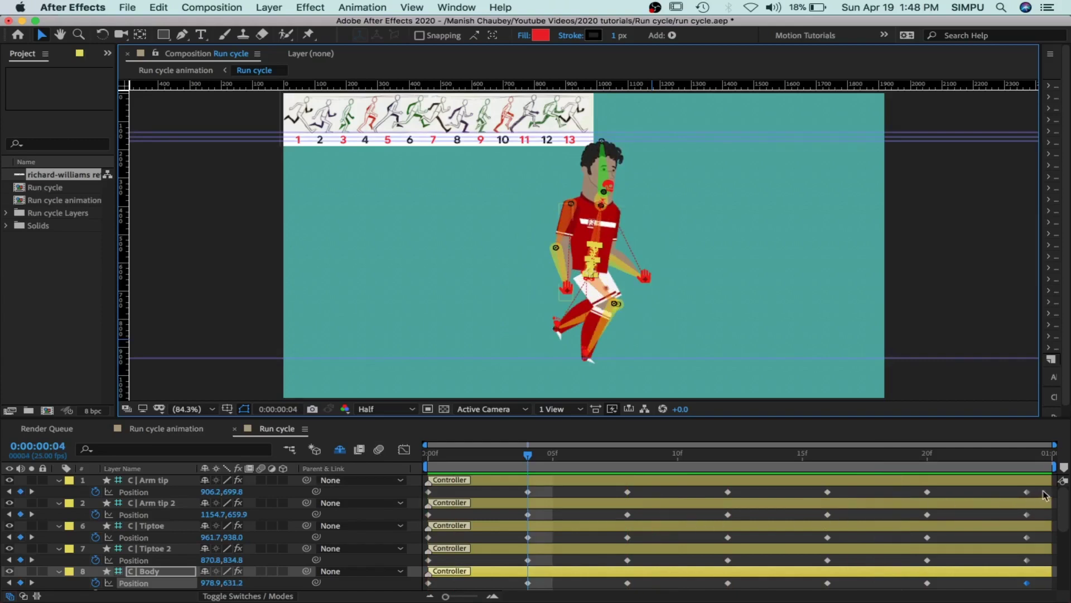
pyautogui.moveTo(1042, 491); pyautogui.dragTo(1036, 574)
# - Apply Easy Ease to every Position keyframe across all five controllers
pyautogui.moveTo(773, 593); pyautogui.dragTo(428, 588)
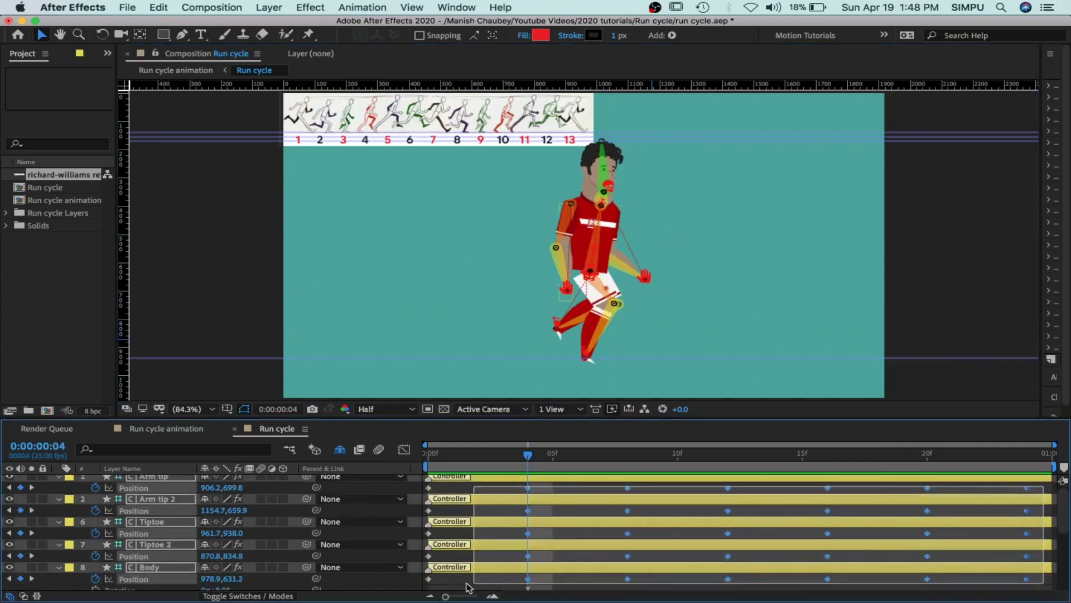
pyautogui.rightClick(429, 583)
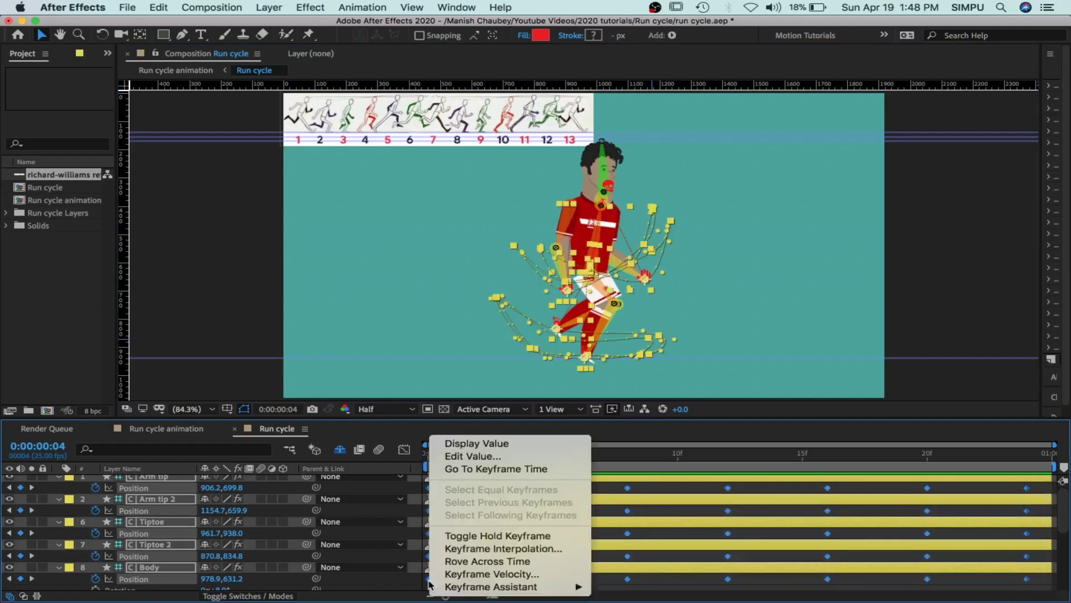
pyautogui.moveTo(511, 589)
pyautogui.click(664, 511)
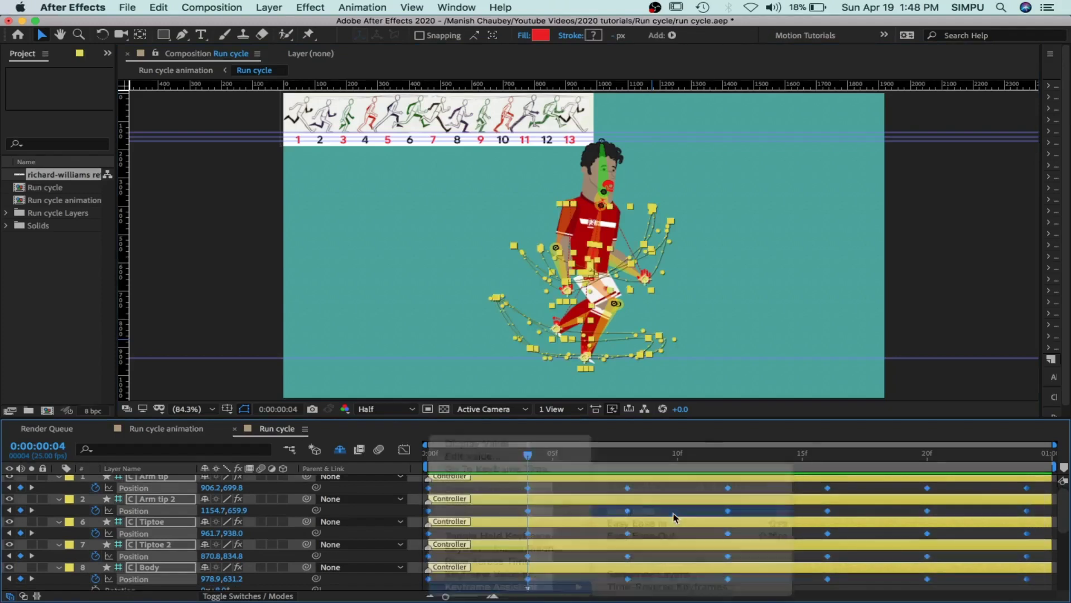
# - Show the value graph in the Graph Editor and separate Position into X and Y
pyautogui.click(404, 449)
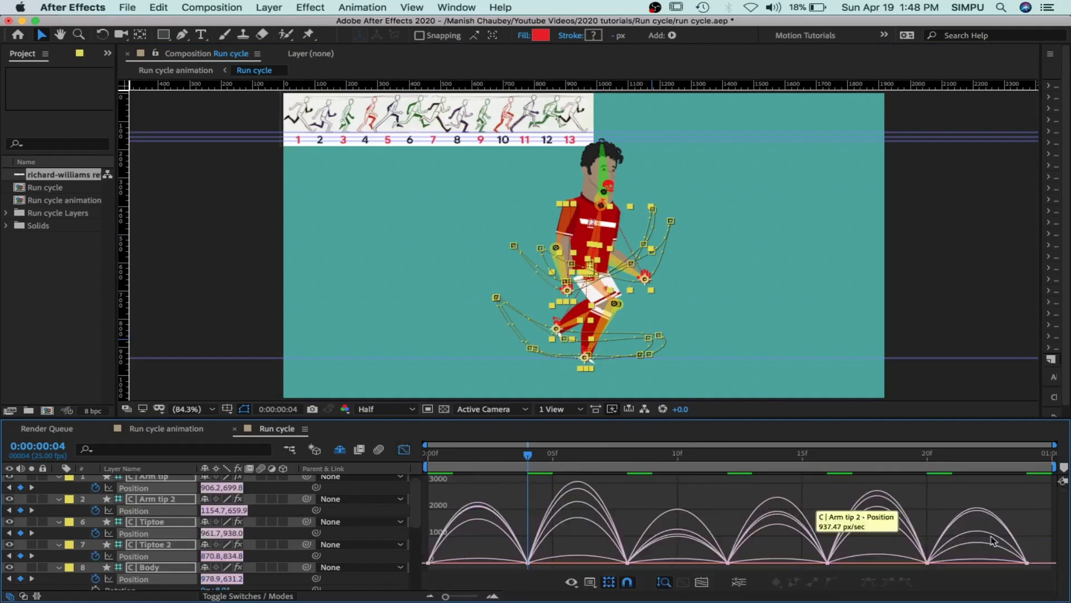
pyautogui.click(590, 582)
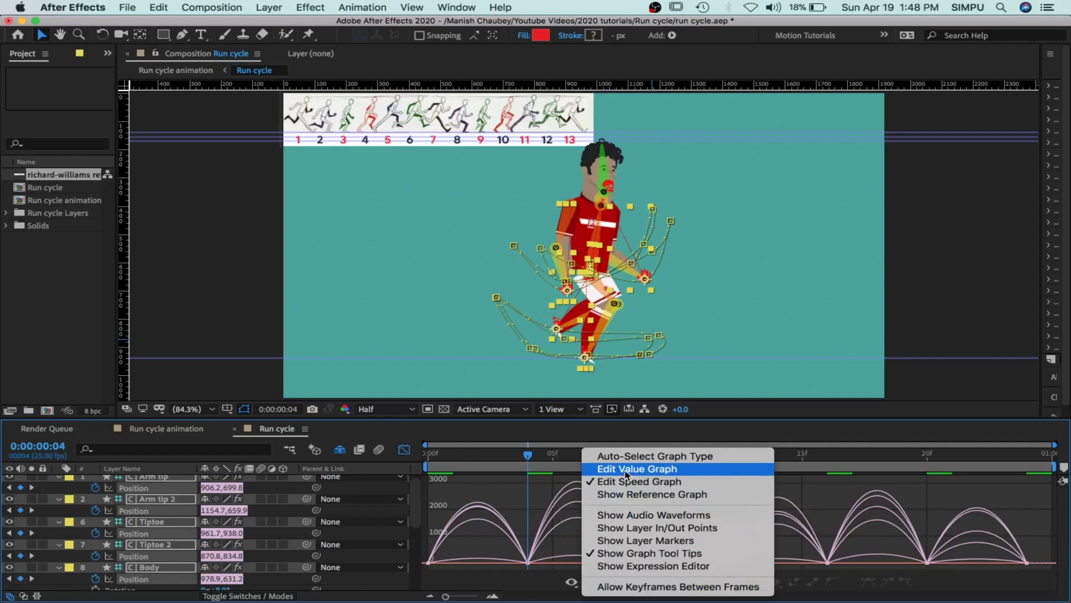
pyautogui.click(627, 475)
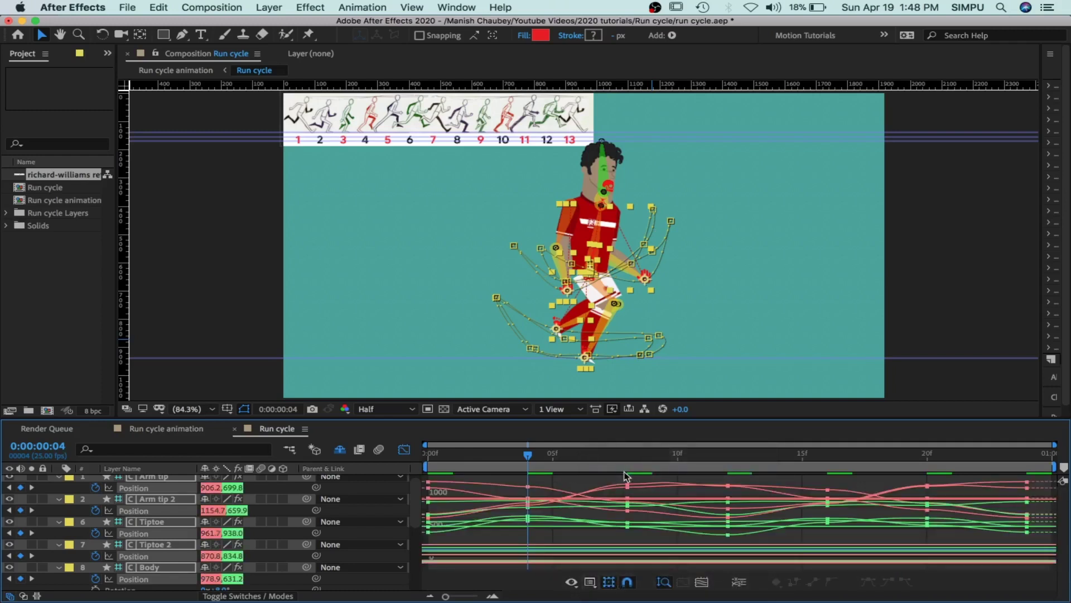
pyautogui.click(739, 582)
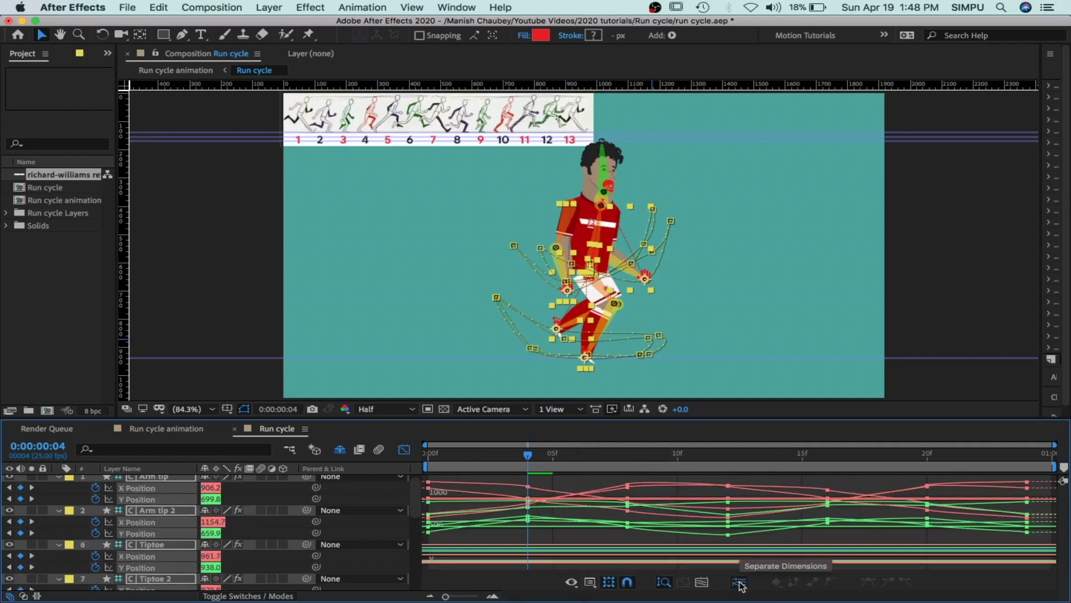
# - Switch back to keyframe bars and deselect all layers and keyframes
pyautogui.press('super+a')
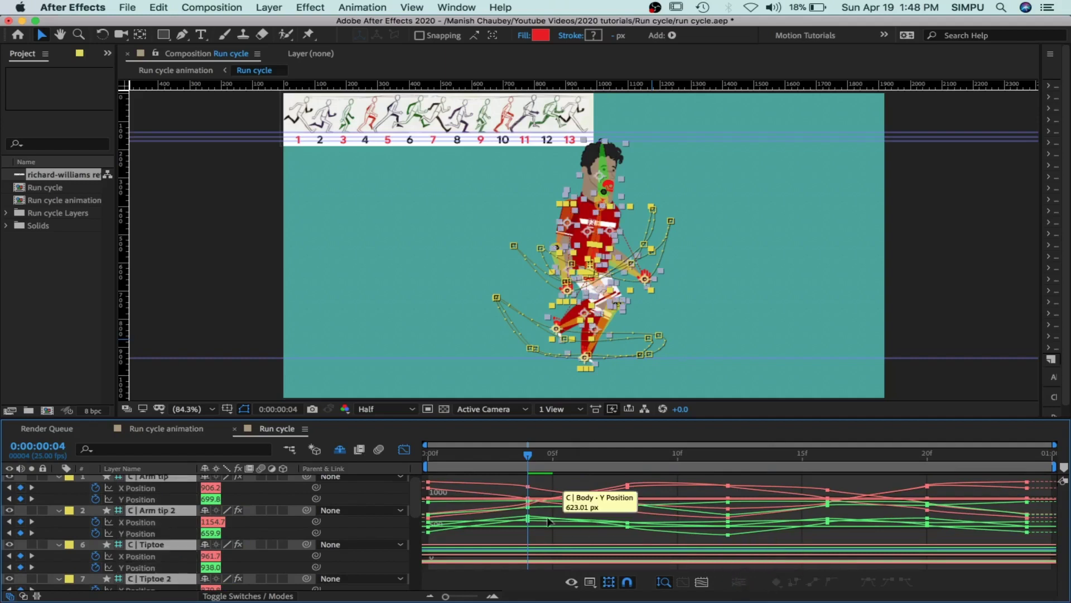
pyautogui.click(513, 505)
pyautogui.hotkey('shift', 'F3')
pyautogui.click(505, 504)
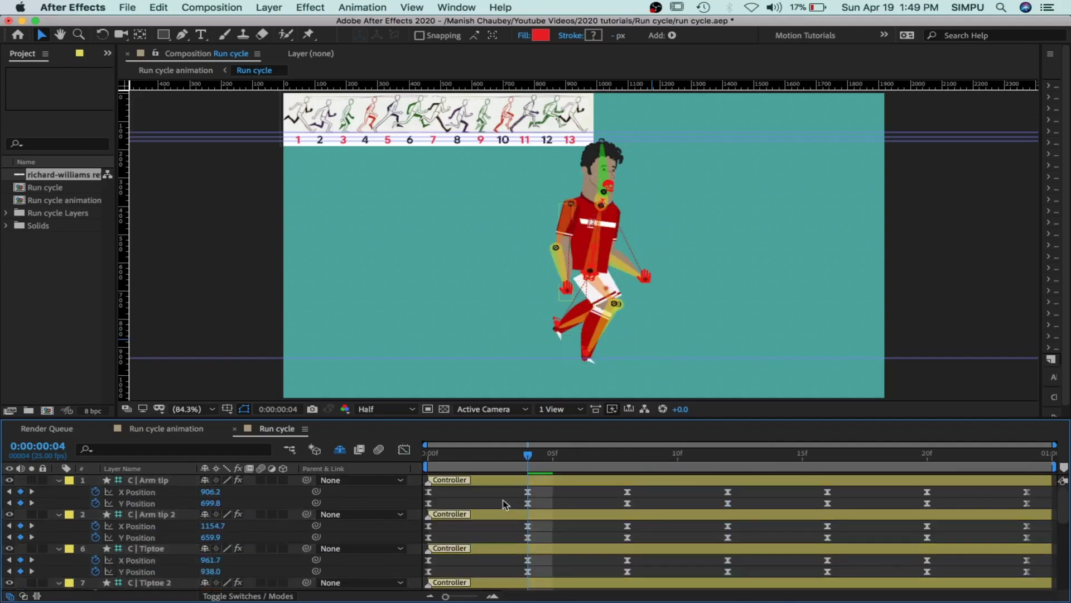
# - Enlarge the timeline and convert every Tiptoe 2 X/Y Position keyframe to Auto Bezier, previewing the result
pyautogui.moveTo(499, 420); pyautogui.dragTo(496, 350)
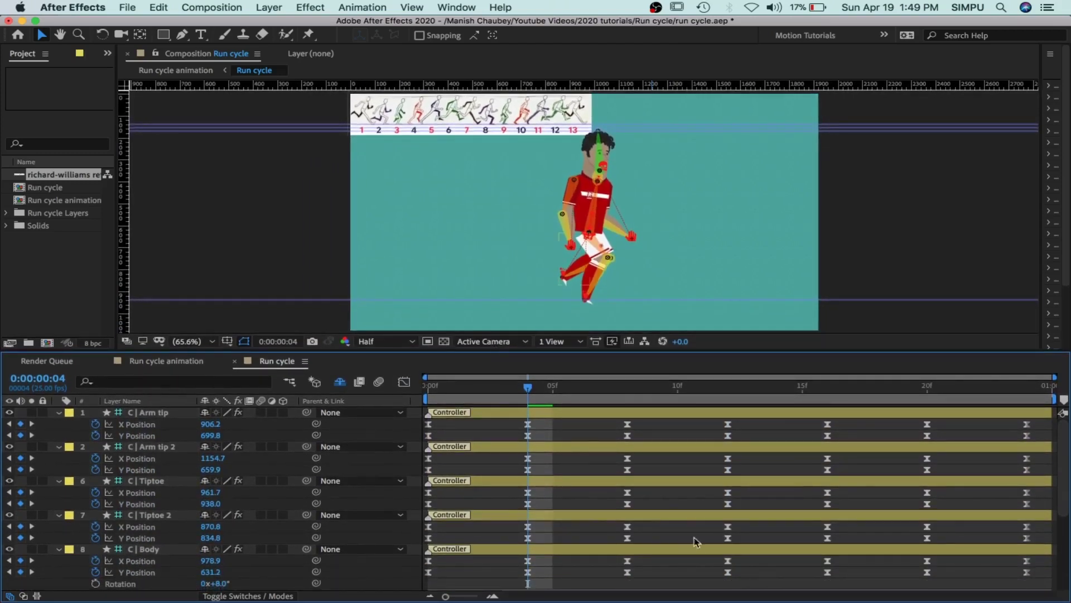
pyautogui.click(665, 517)
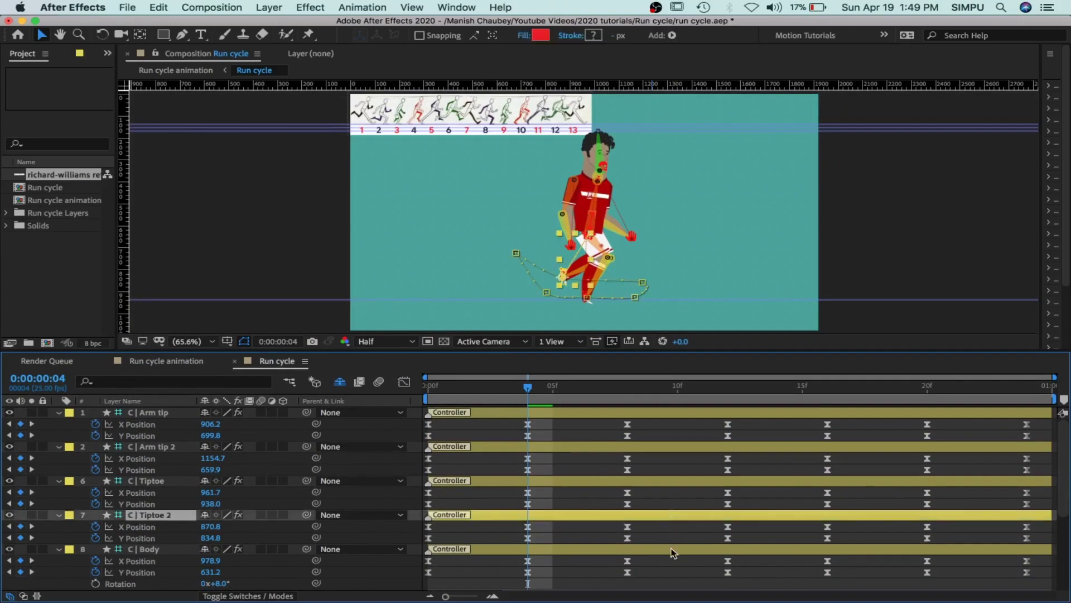
pyautogui.click(665, 484)
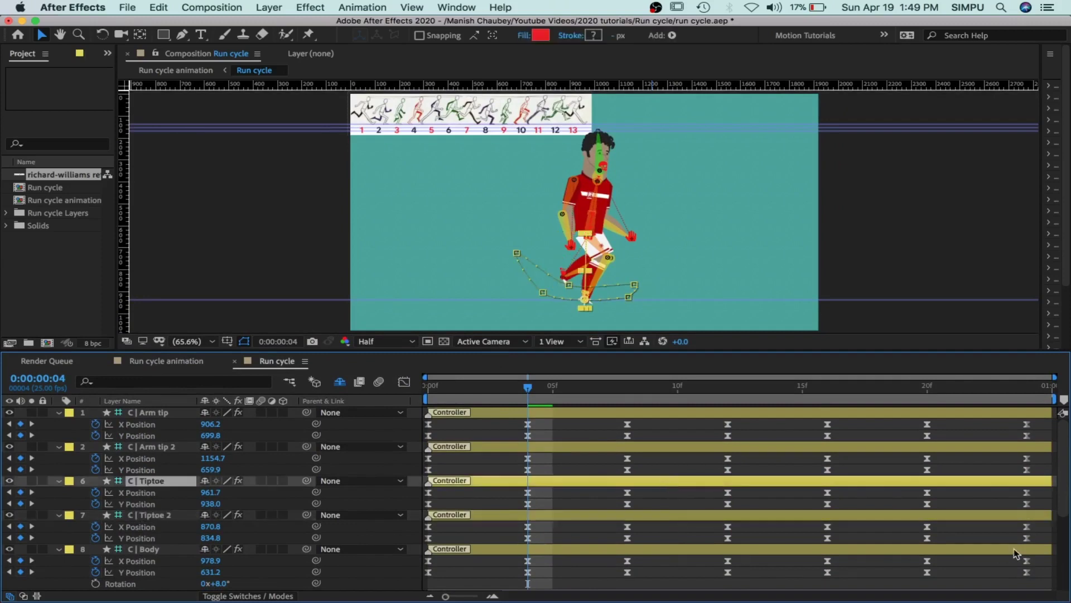
pyautogui.moveTo(1039, 529); pyautogui.dragTo(430, 543)
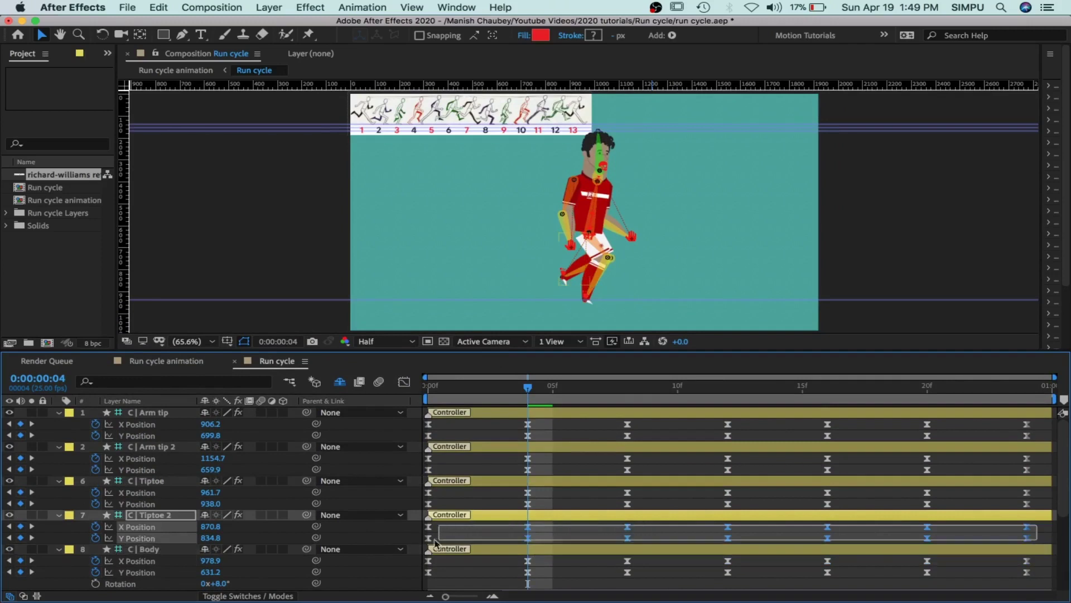
pyautogui.click(404, 382)
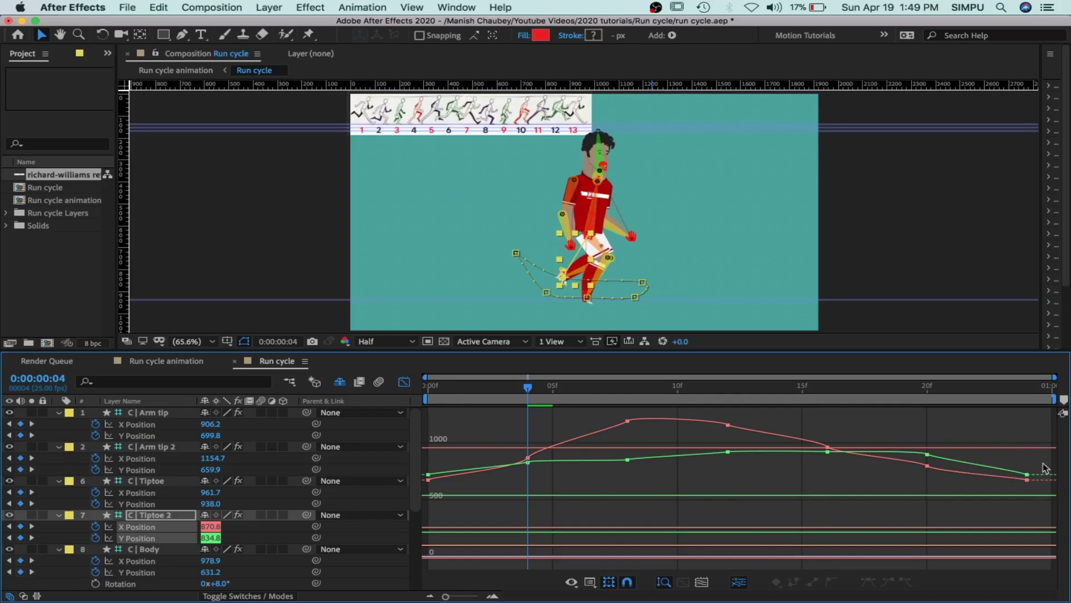
pyautogui.moveTo(1045, 468); pyautogui.dragTo(413, 537)
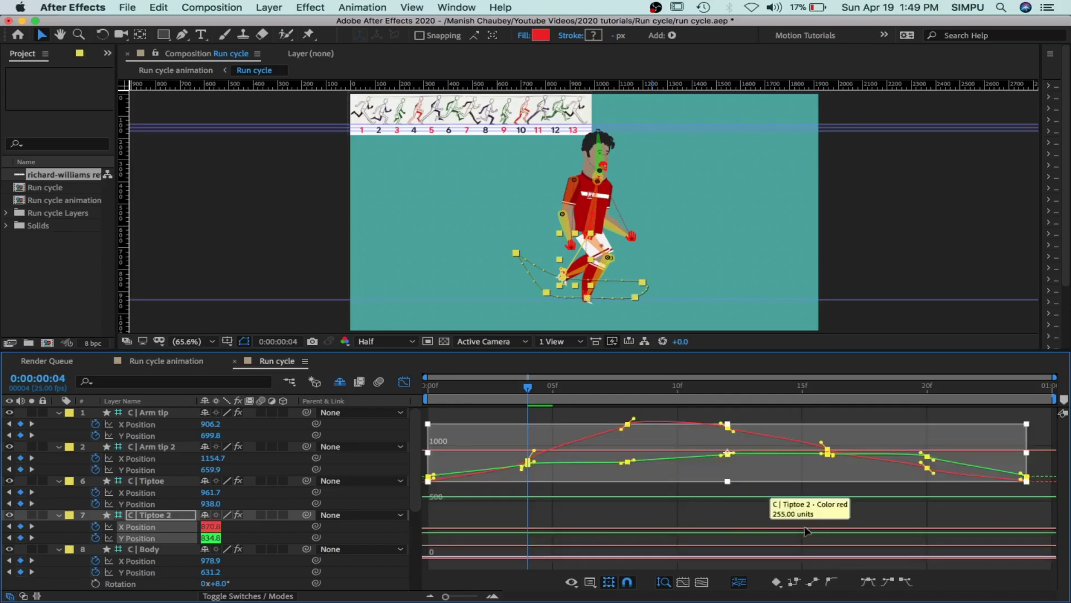
pyautogui.click(833, 581)
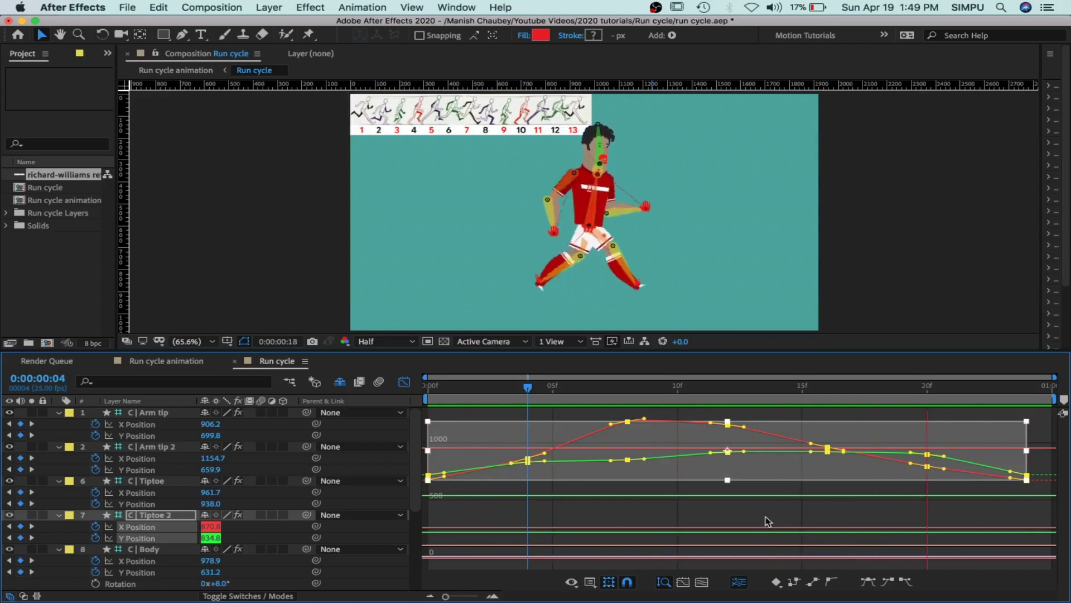
pyautogui.press('space')
pyautogui.click(405, 384)
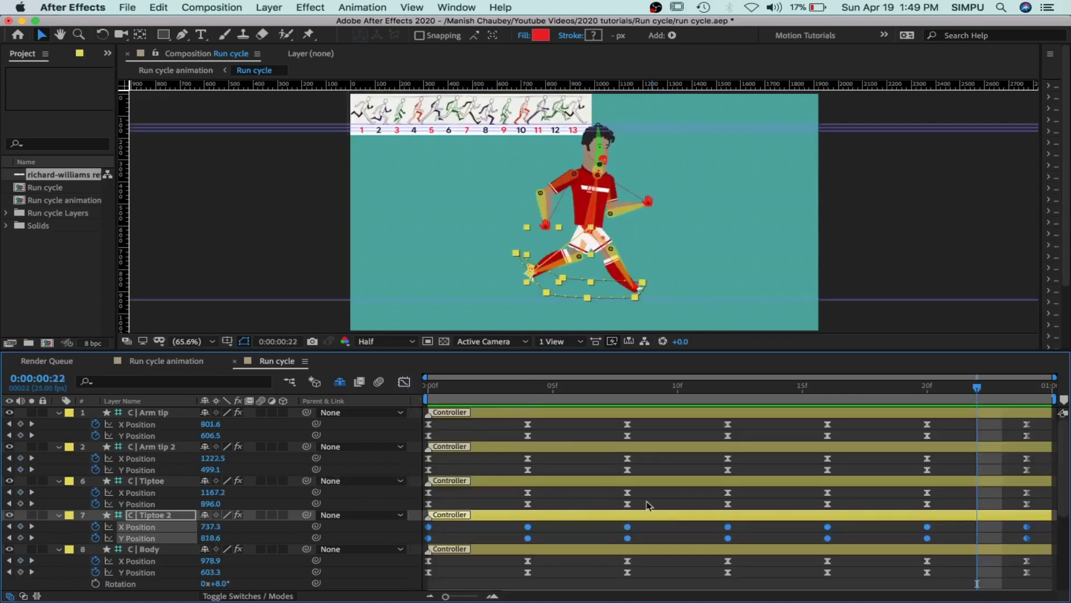
# - Convert Tiptoe's X/Y Position keyframes to Auto Bezier, preview, then select Arm tip 2's keyframes
pyautogui.moveTo(1041, 495); pyautogui.dragTo(423, 517)
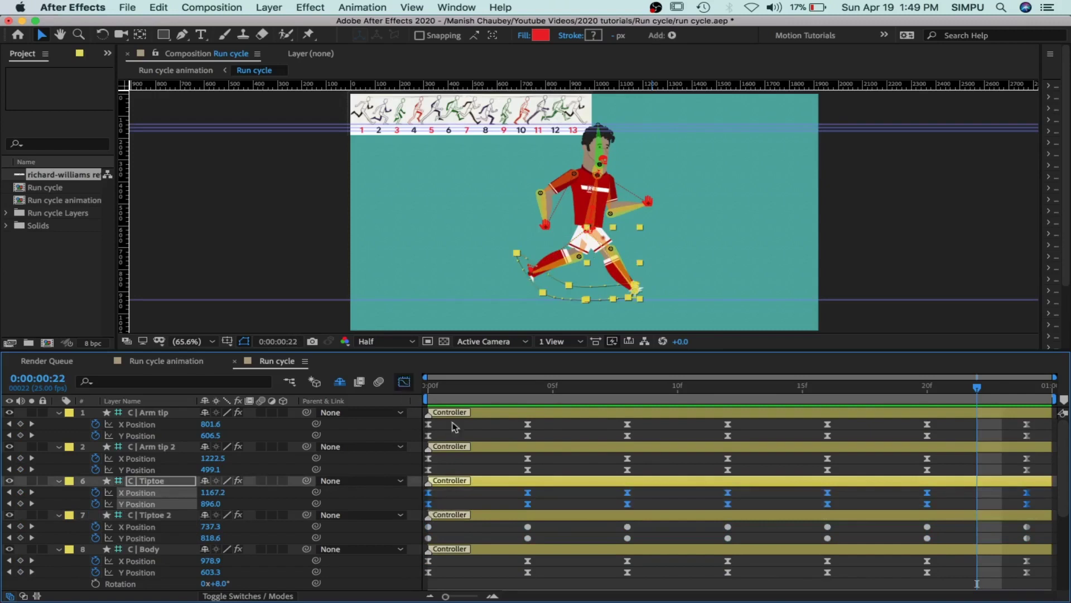
pyautogui.hotkey('shift', 'F3')
pyautogui.moveTo(1042, 416)
pyautogui.mouseDown()
pyautogui.moveTo(453, 530)
pyautogui.moveTo(384, 530)
pyautogui.mouseUp()
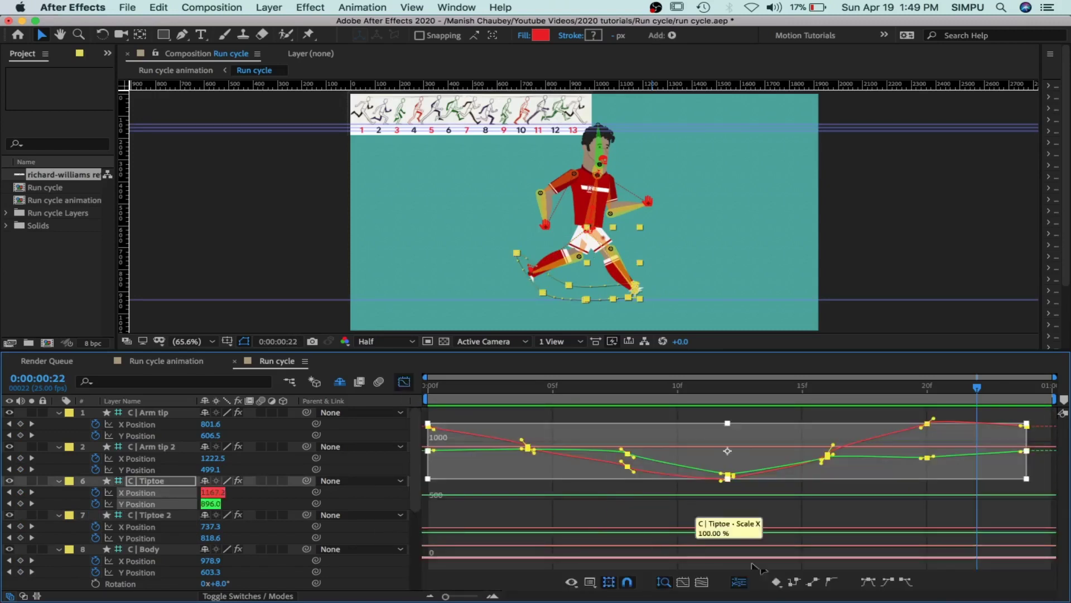
pyautogui.click(832, 583)
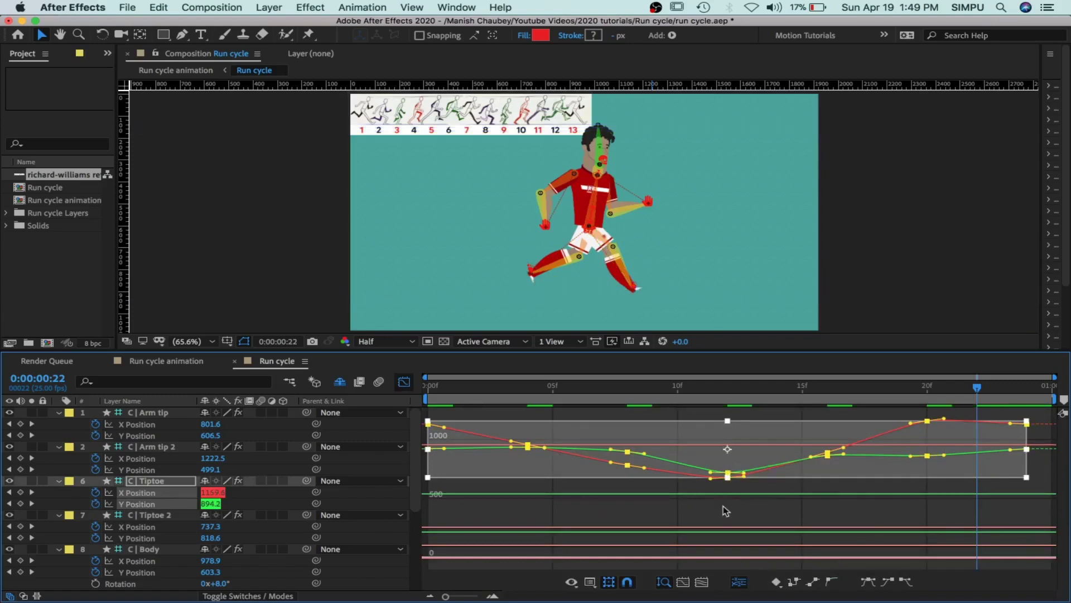
pyautogui.press('space')
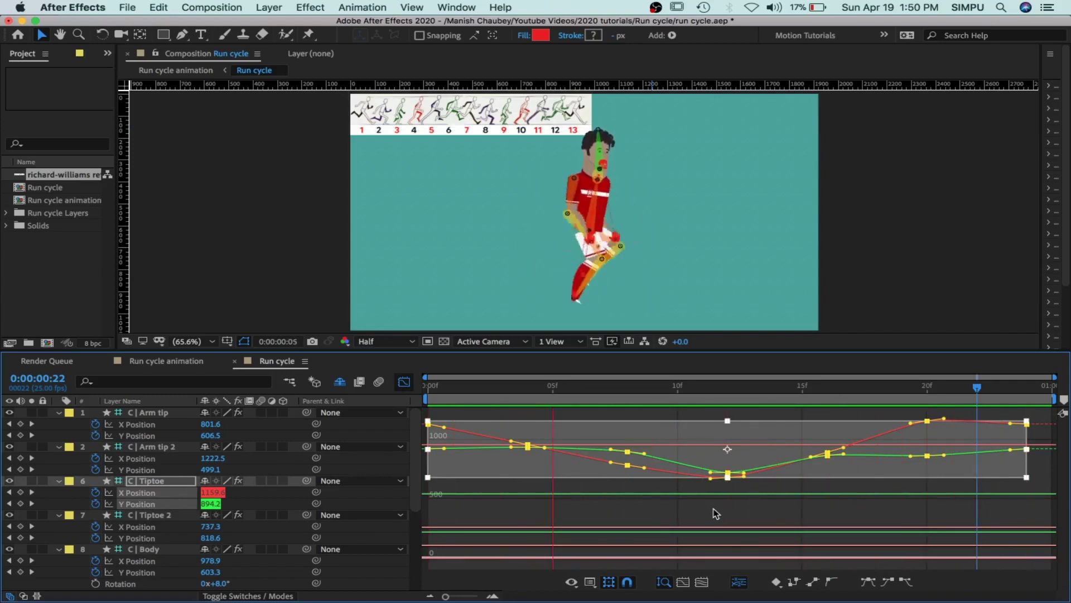
pyautogui.press('space')
pyautogui.click(404, 383)
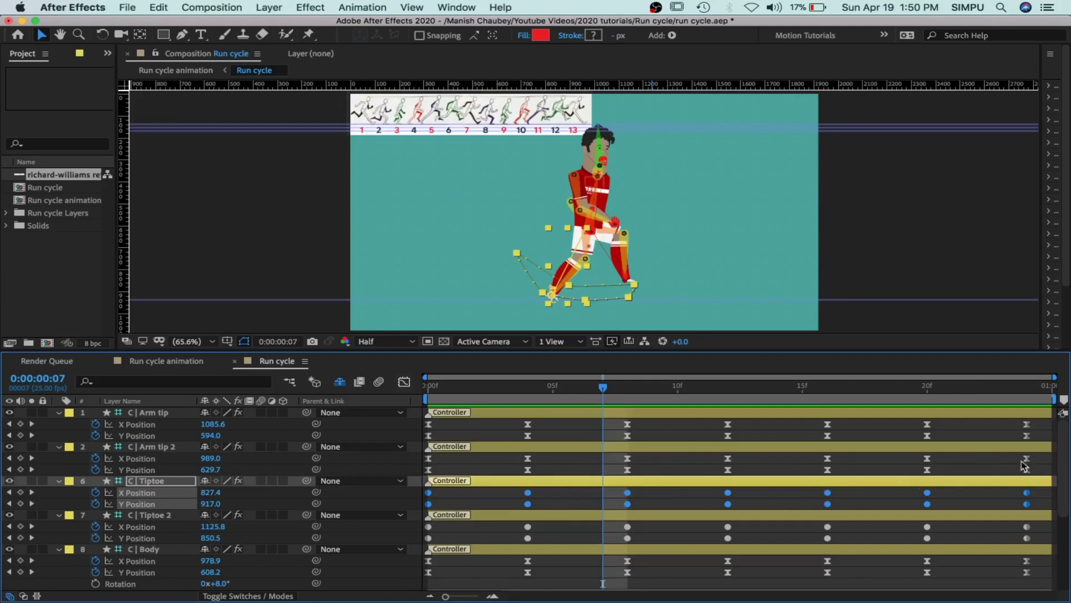
pyautogui.moveTo(1043, 461); pyautogui.dragTo(422, 473)
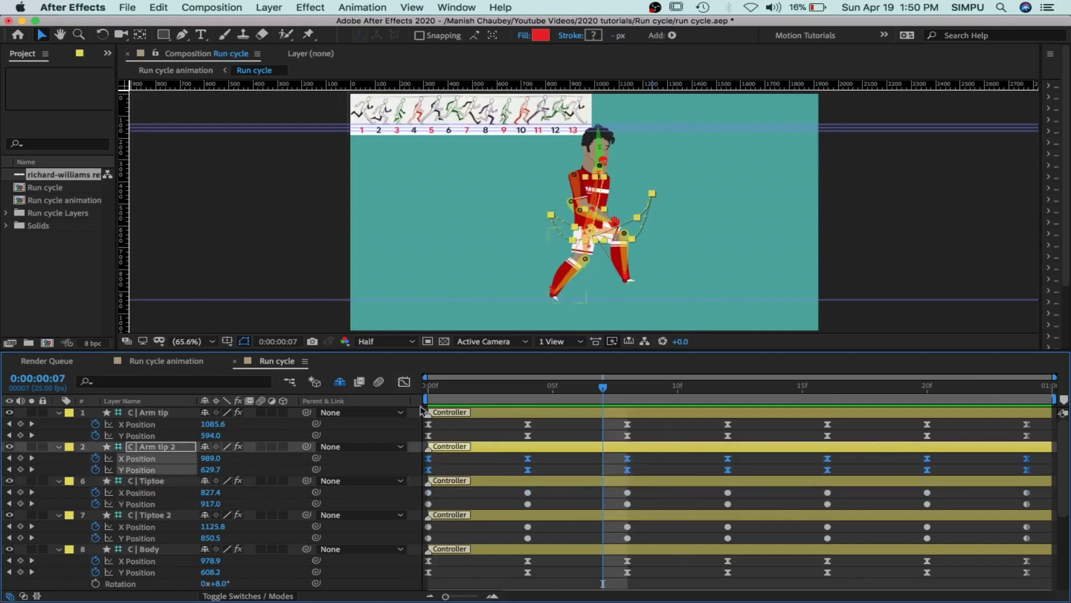
# - Convert Arm tip 2's Position keyframes to Auto Bezier and preview the arm motion
pyautogui.click(404, 383)
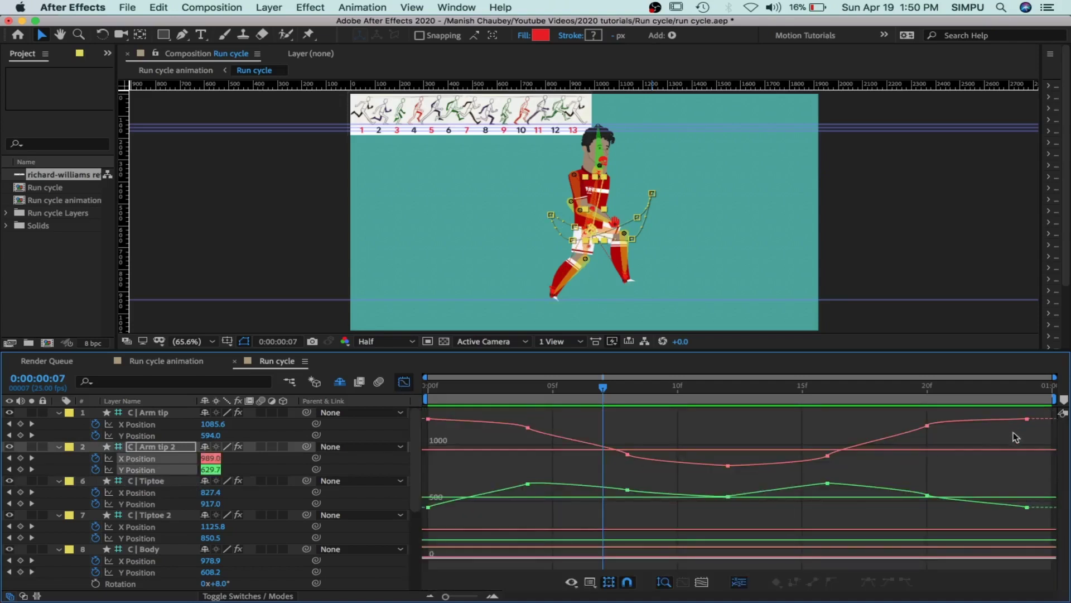
pyautogui.moveTo(1046, 413); pyautogui.dragTo(423, 531)
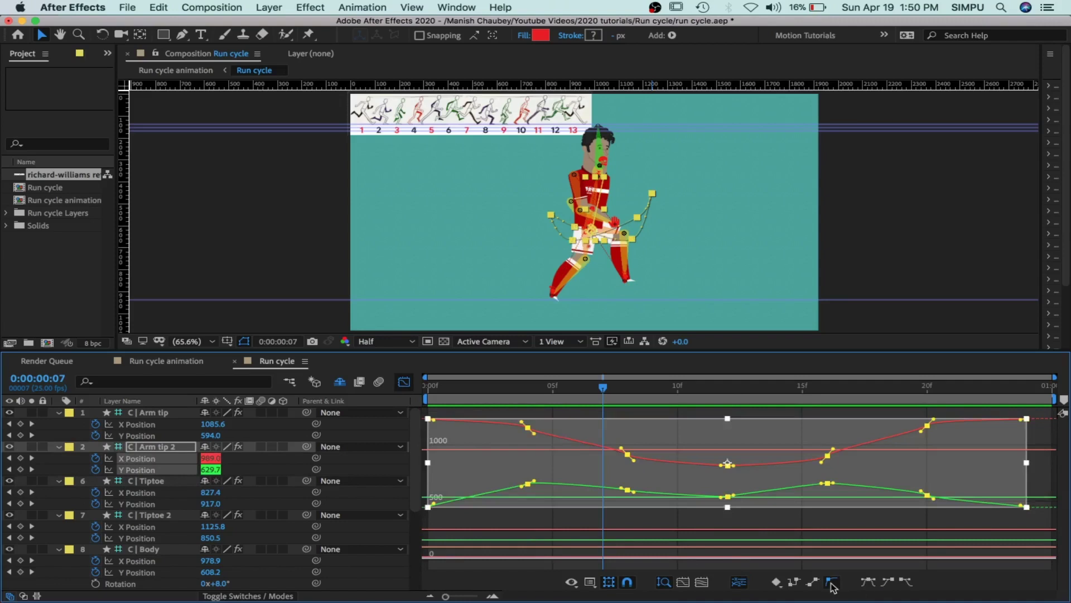
pyautogui.click(831, 582)
pyautogui.press('space')
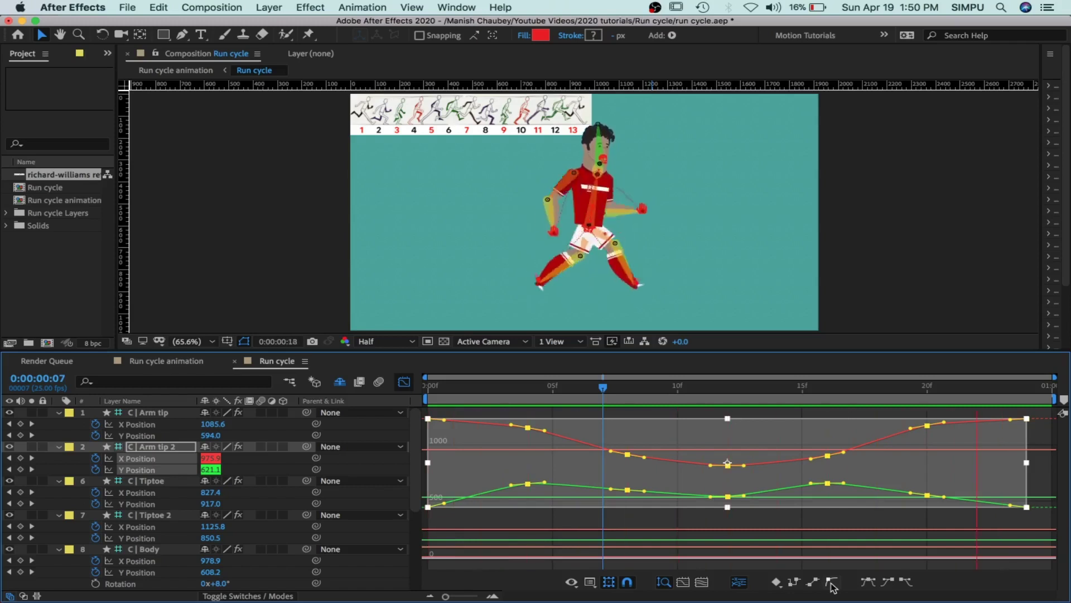
pyautogui.press('space')
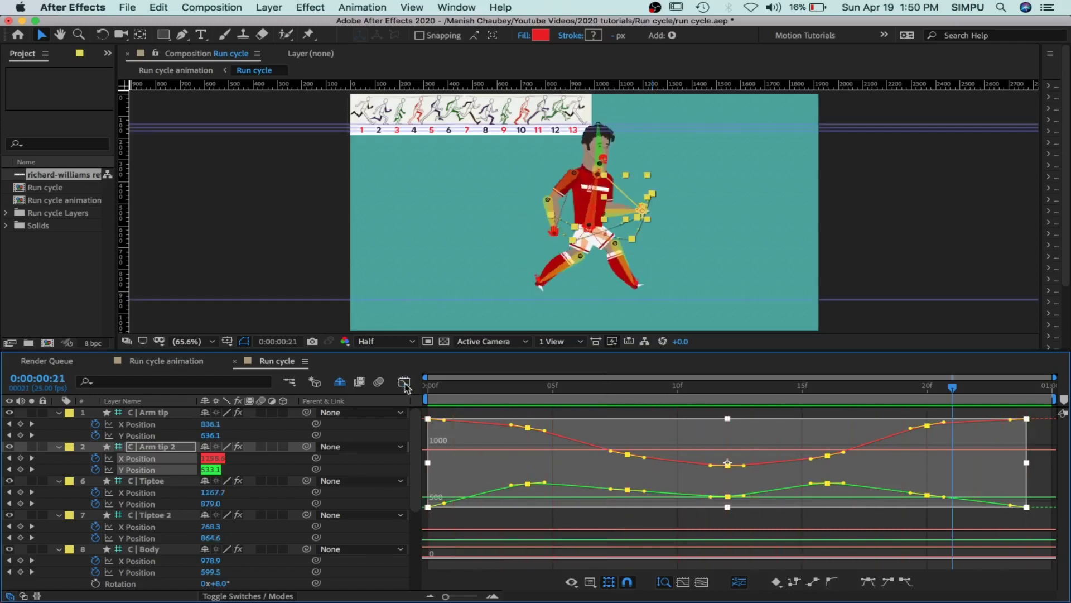
pyautogui.click(404, 383)
# - Convert Arm tip's Position keyframes to Auto Bezier and preview the run
pyautogui.click(699, 416)
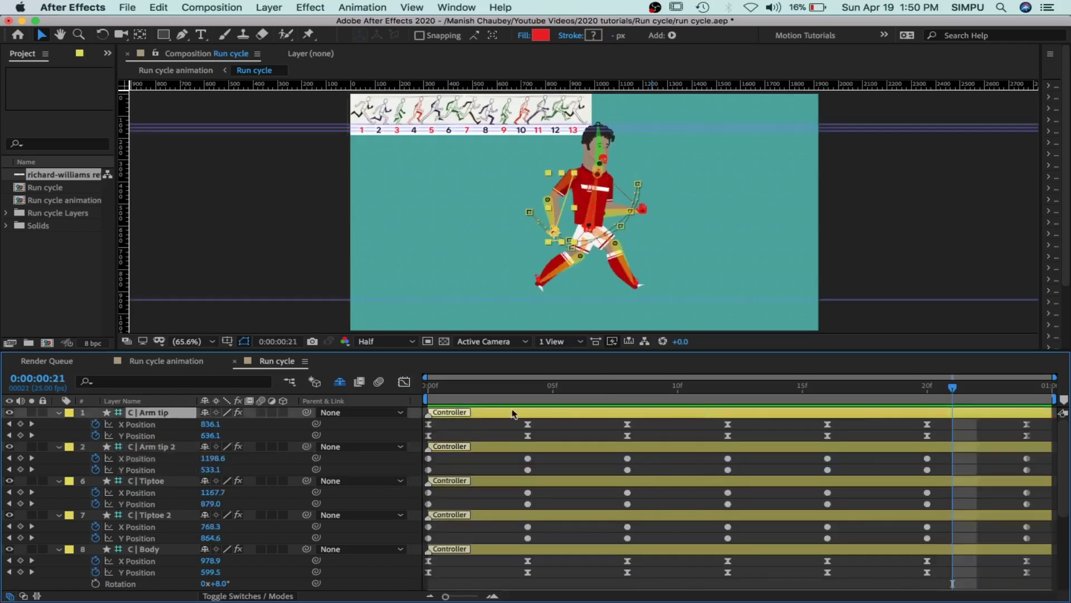
pyautogui.click(404, 383)
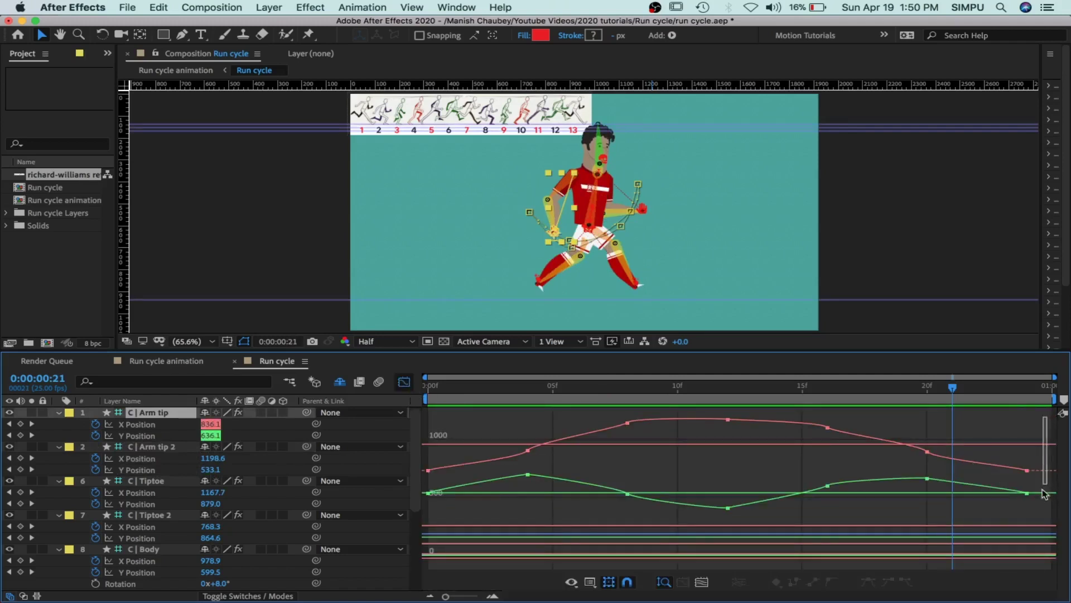
pyautogui.moveTo(1048, 519); pyautogui.dragTo(425, 416)
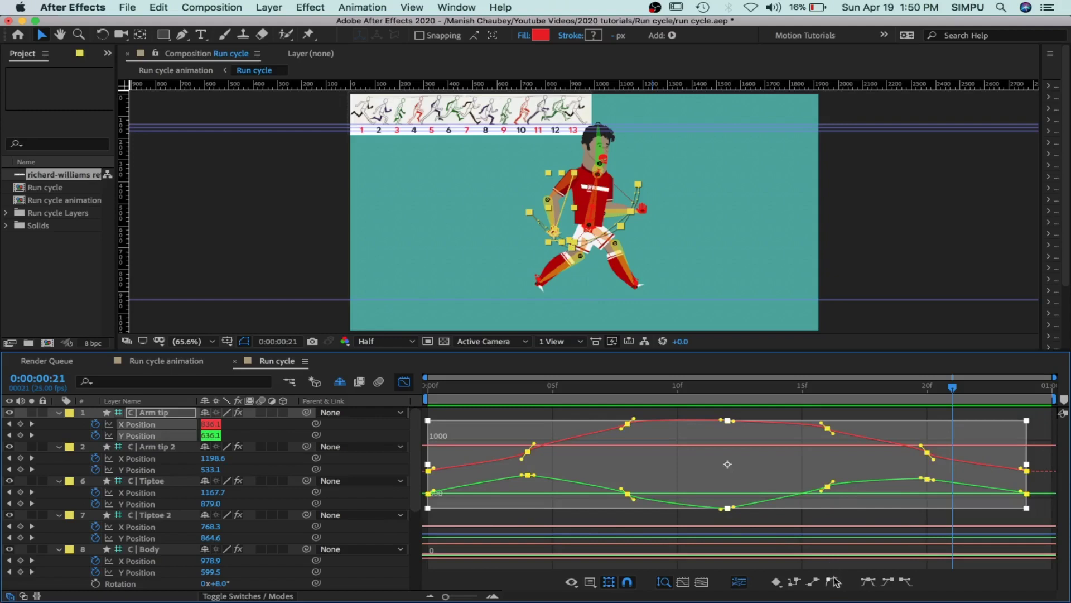
pyautogui.click(834, 582)
pyautogui.press('space')
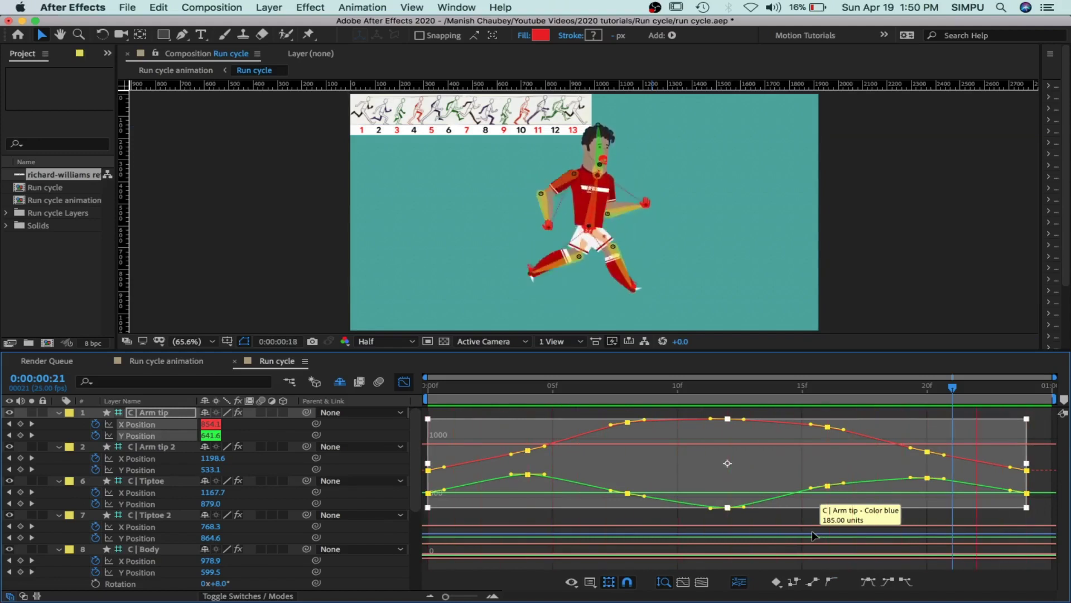
pyautogui.click(405, 384)
pyautogui.click(405, 384)
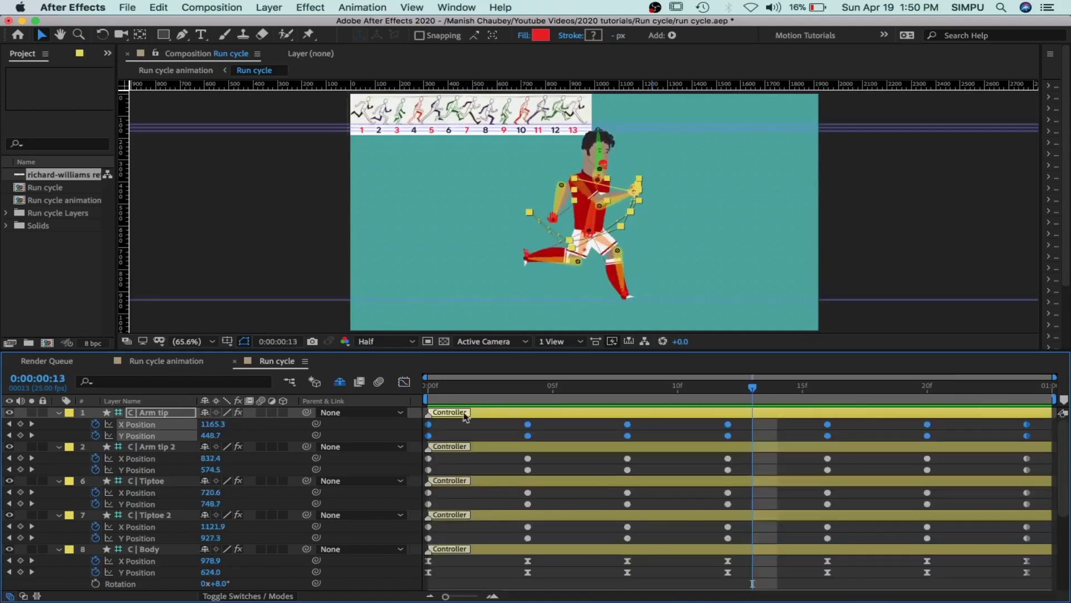
# - Select all of C | Body's Position keyframes on the value curves and preview the run
pyautogui.scroll(-5, 690, 520)
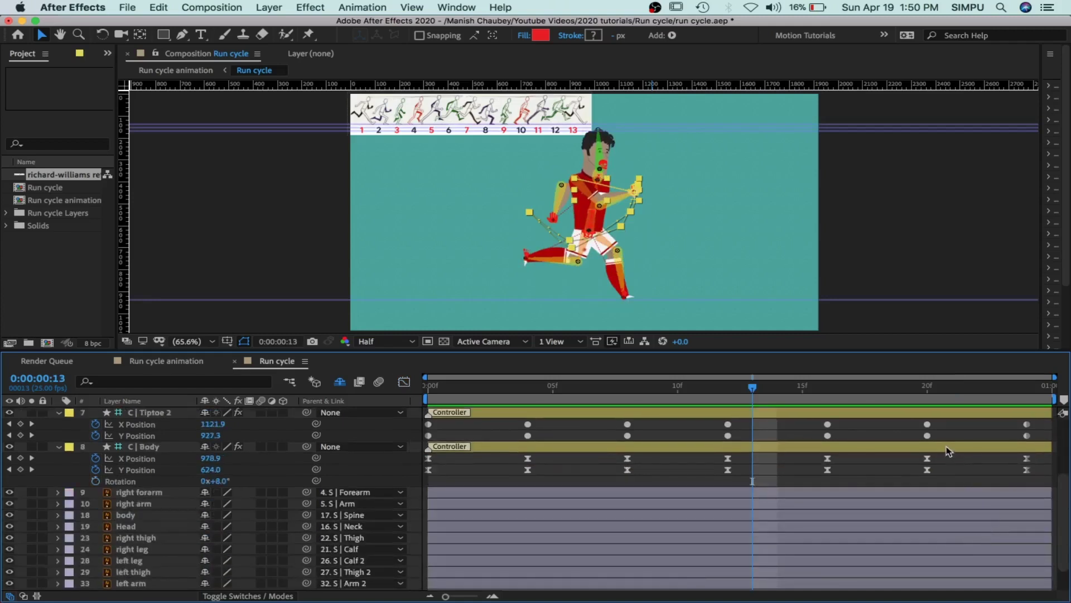
pyautogui.click(871, 448)
pyautogui.click(404, 384)
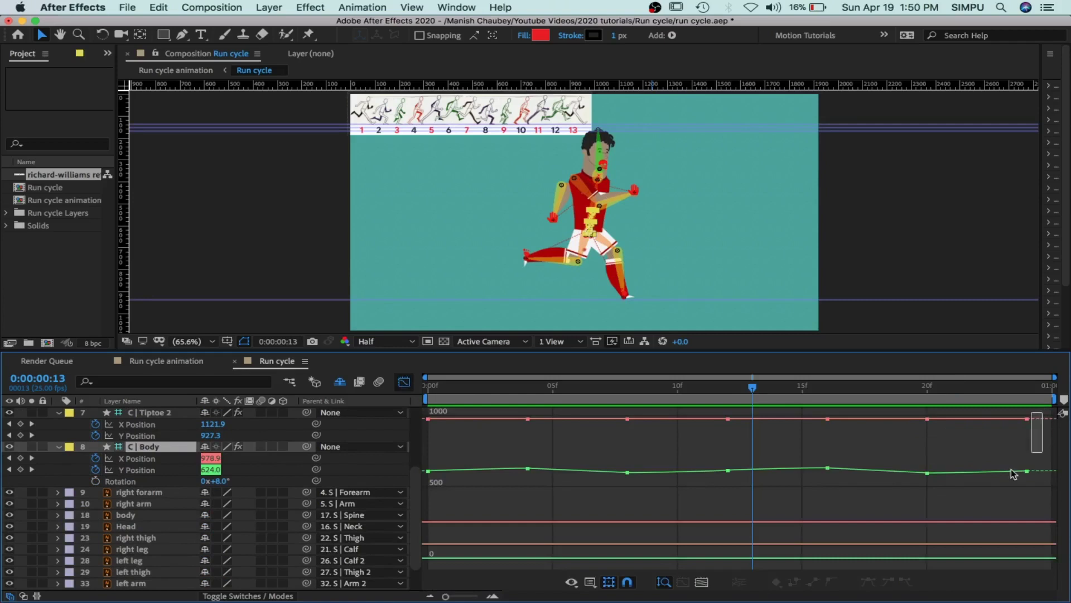
pyautogui.moveTo(1043, 412); pyautogui.dragTo(413, 505)
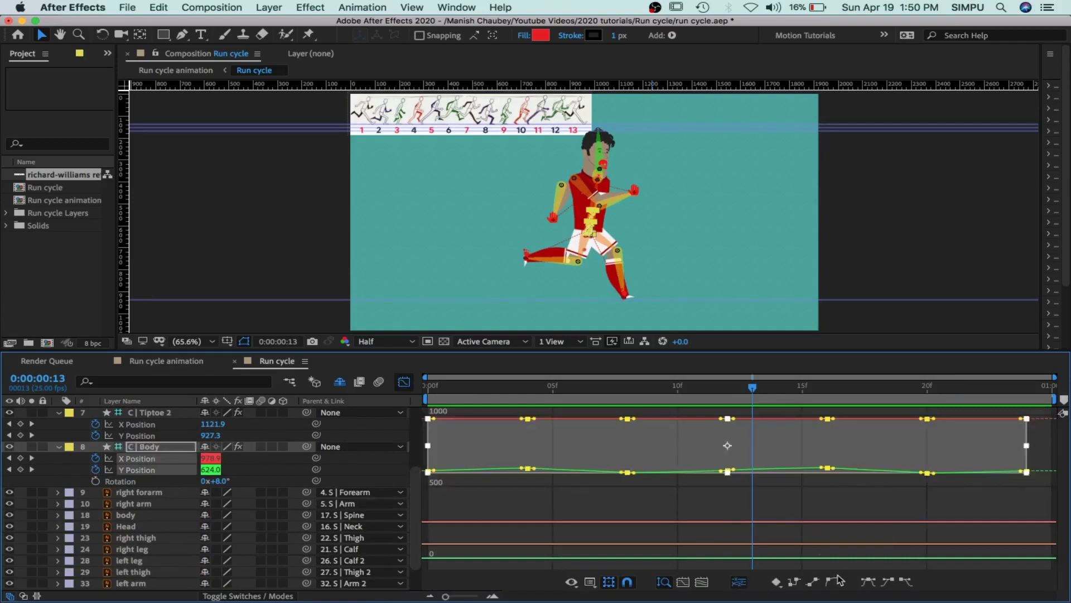
pyautogui.press('space')
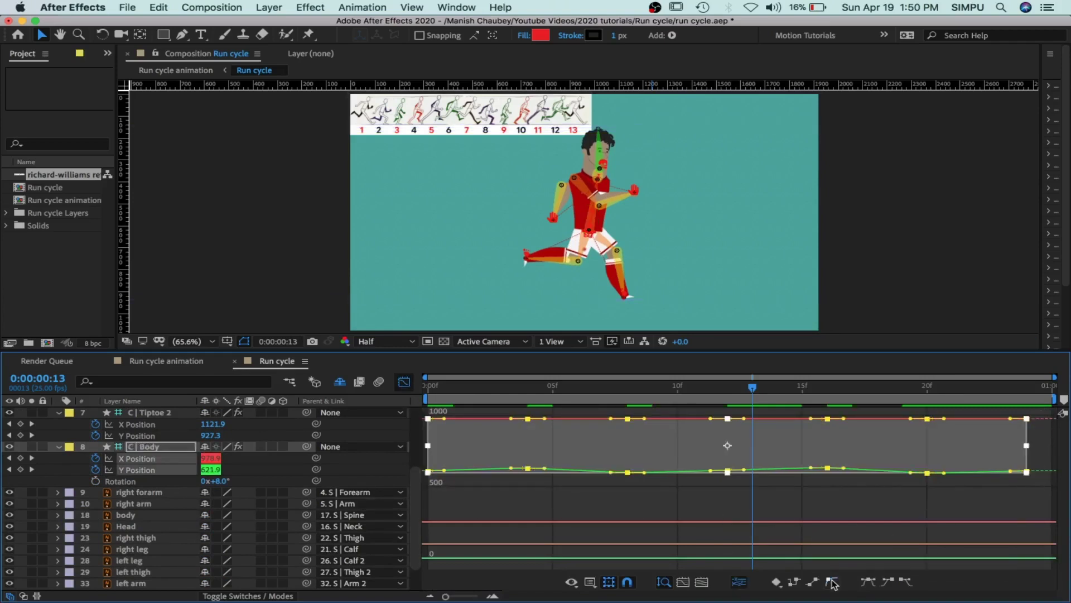